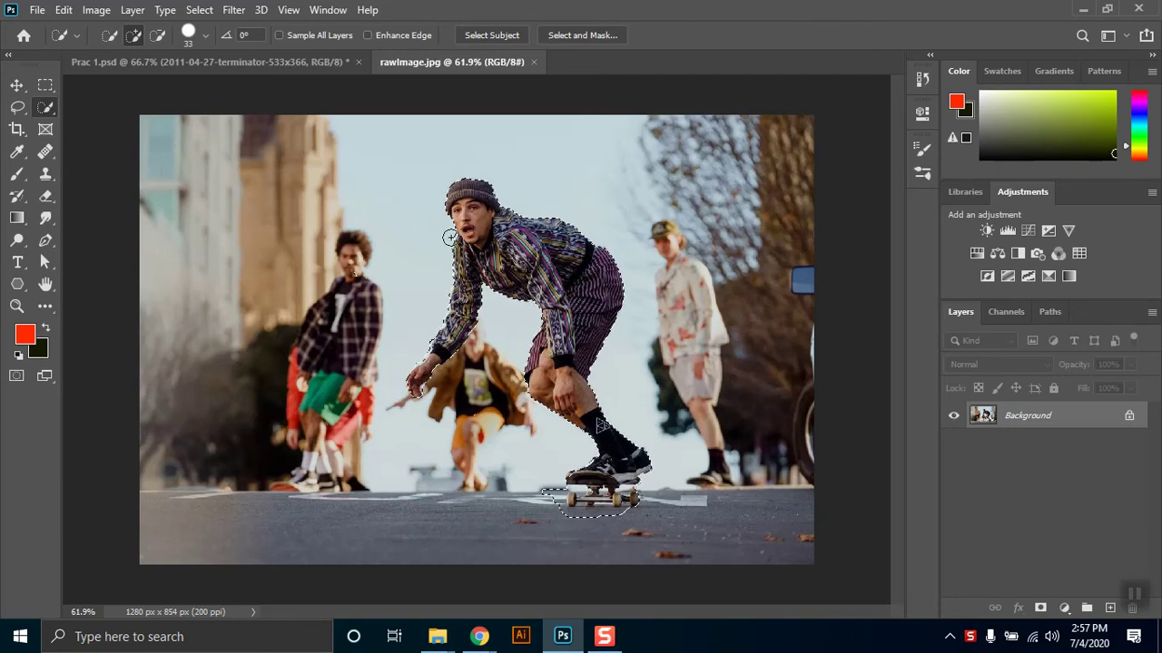
# Step: Subtract the excess road around the skateboard from the quick selection and mask the photo down to the selected skateboarder
pyautogui.press('alt')
pyautogui.keyDown('alt'); pyautogui.click(571, 521); pyautogui.keyUp('alt')
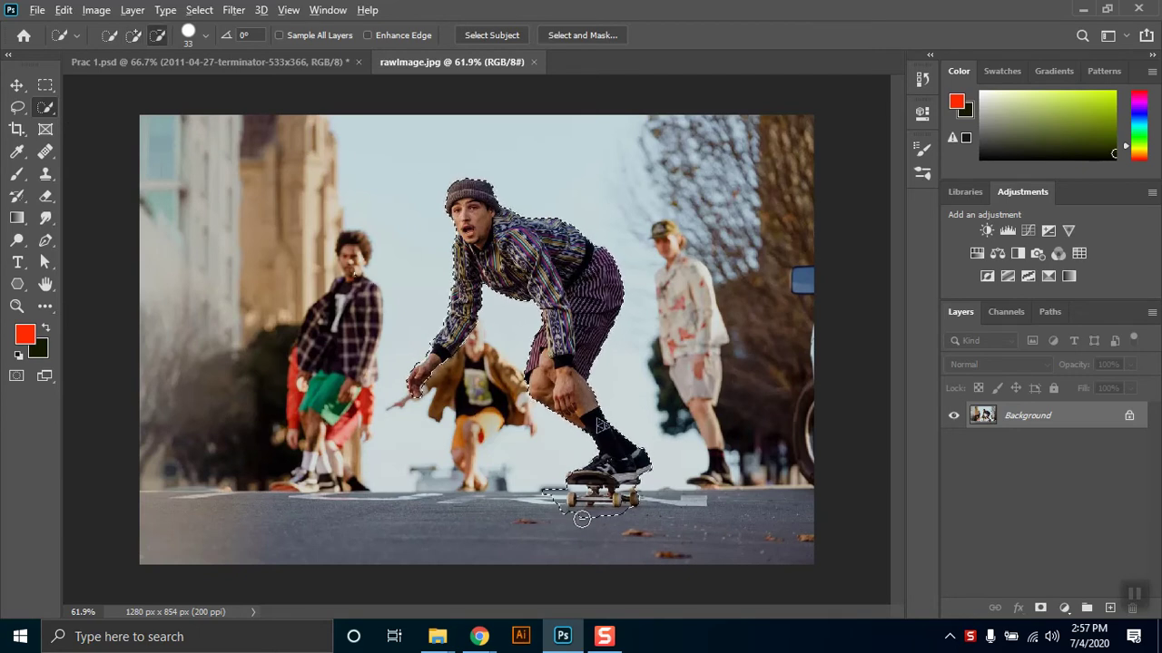
pyautogui.keyDown('alt'); pyautogui.click(597, 519); pyautogui.keyUp('alt')
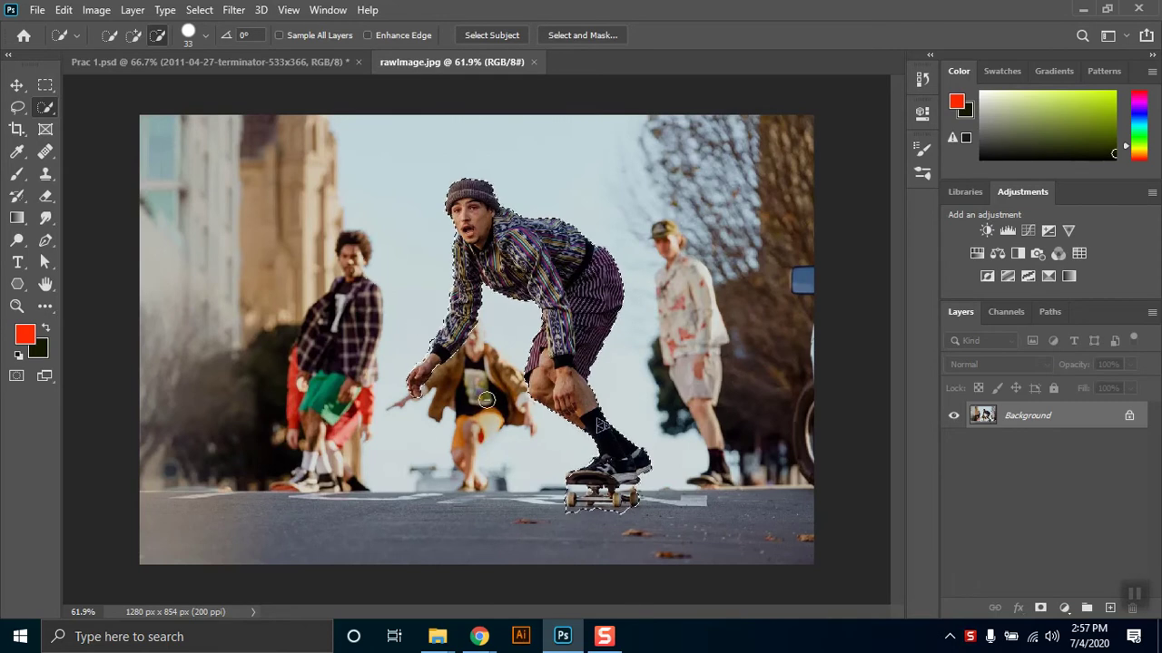
pyautogui.press('alt')
pyautogui.press('alt')
pyautogui.click(599, 519)
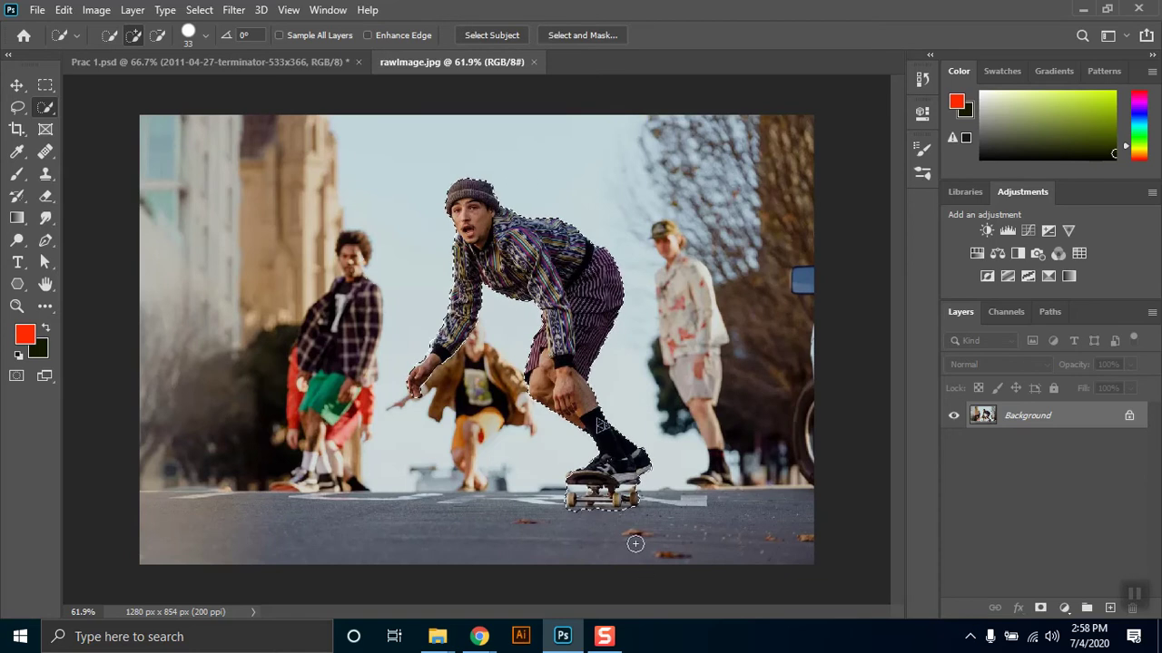
pyautogui.click(1041, 609)
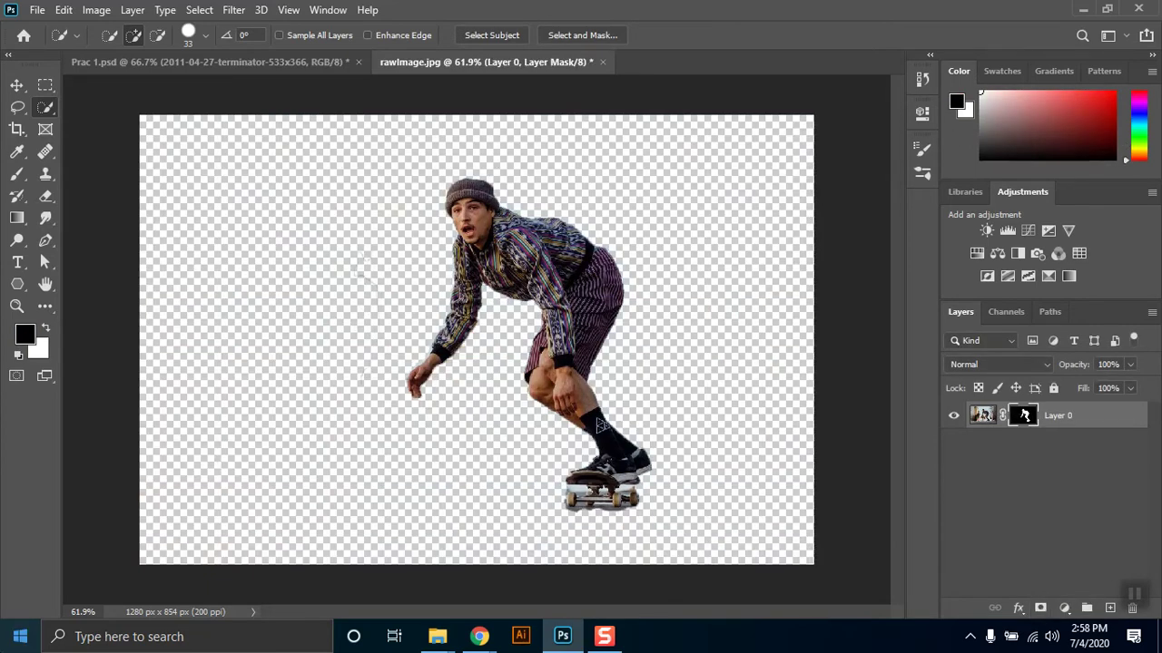
pyautogui.click(20, 636)
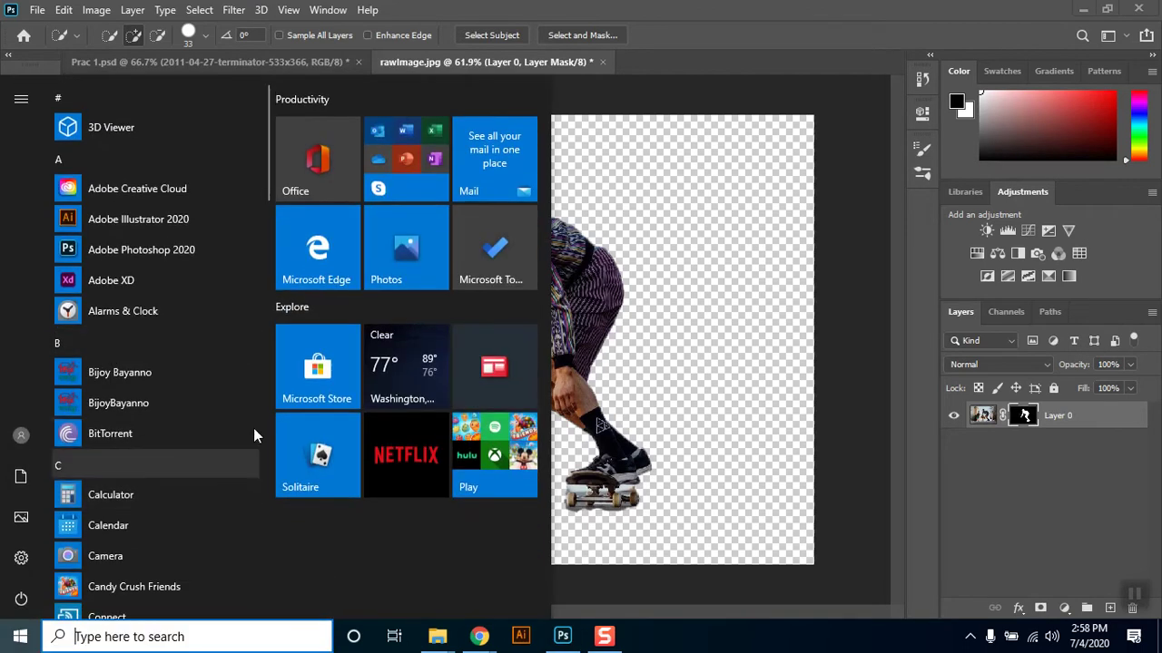
pyautogui.click(717, 211)
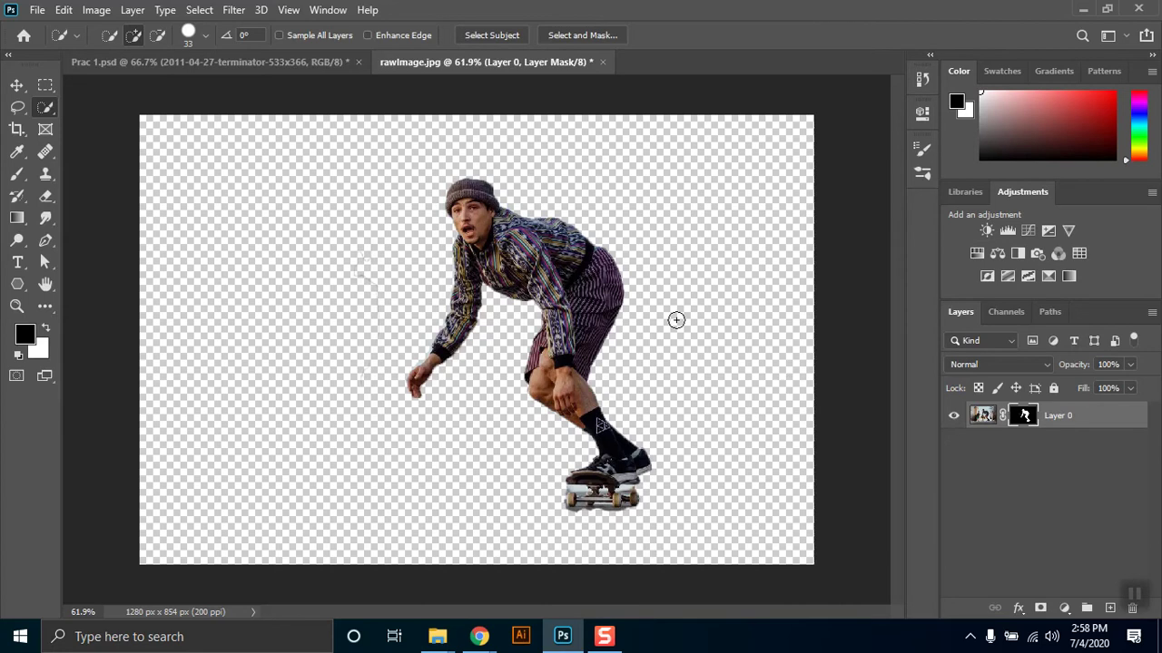
pyautogui.click(17, 84)
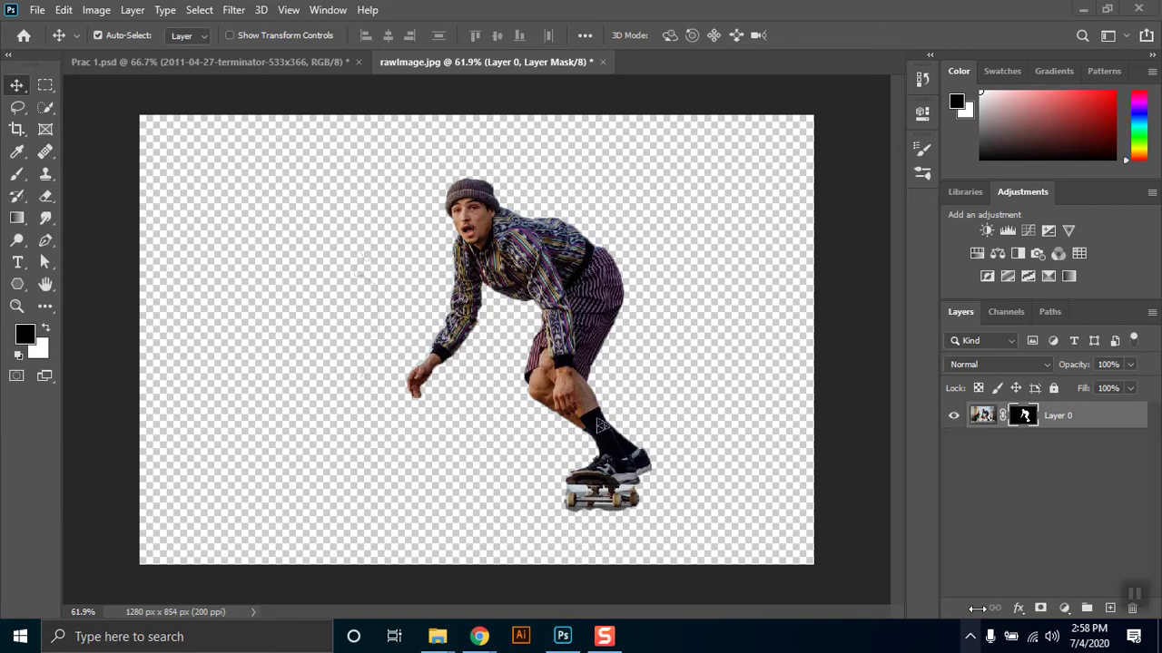
pyautogui.click(970, 637)
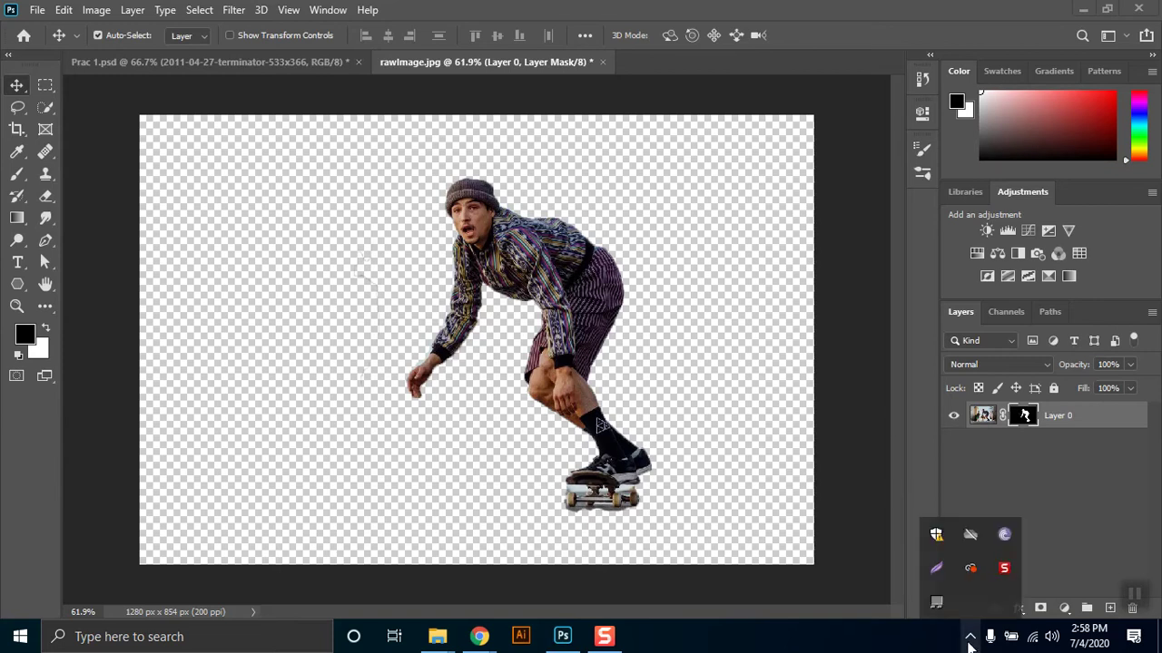
pyautogui.click(970, 638)
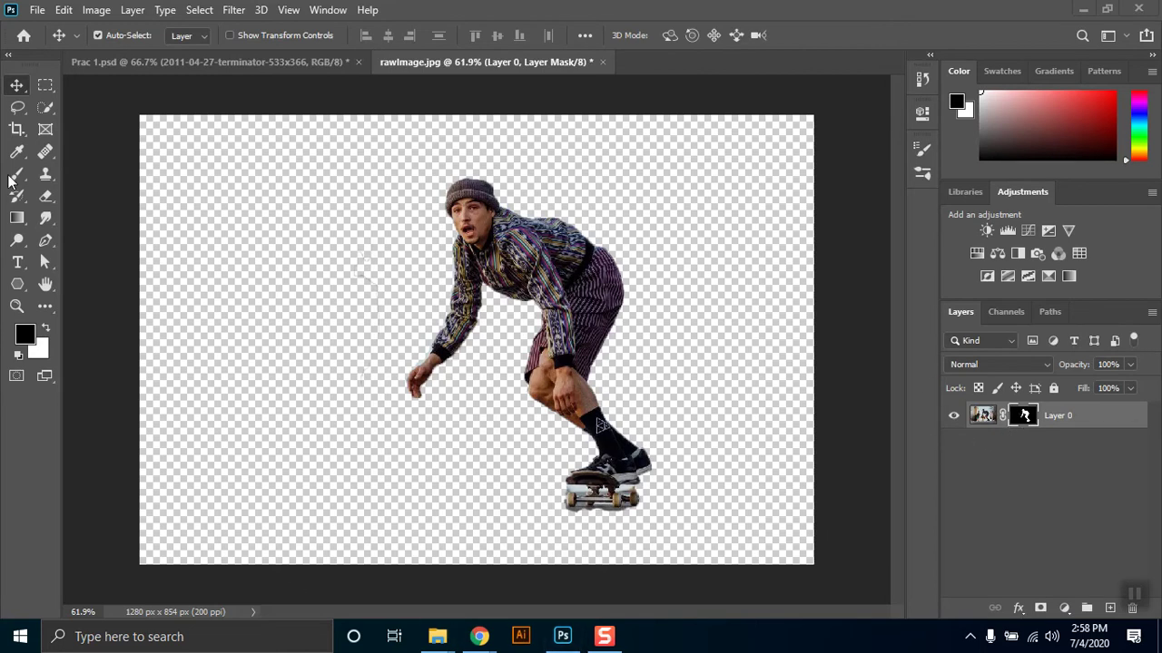
# Step: Search Windows for "magni" and launch Magnifier
pyautogui.click(20, 636)
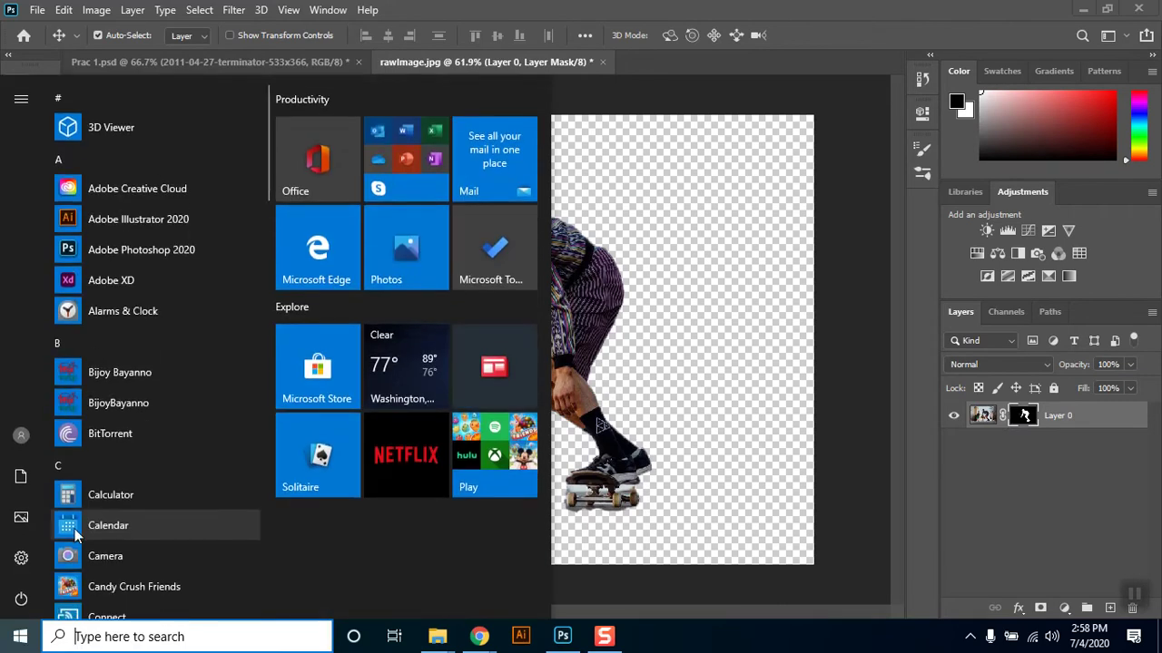
pyautogui.write('magni')
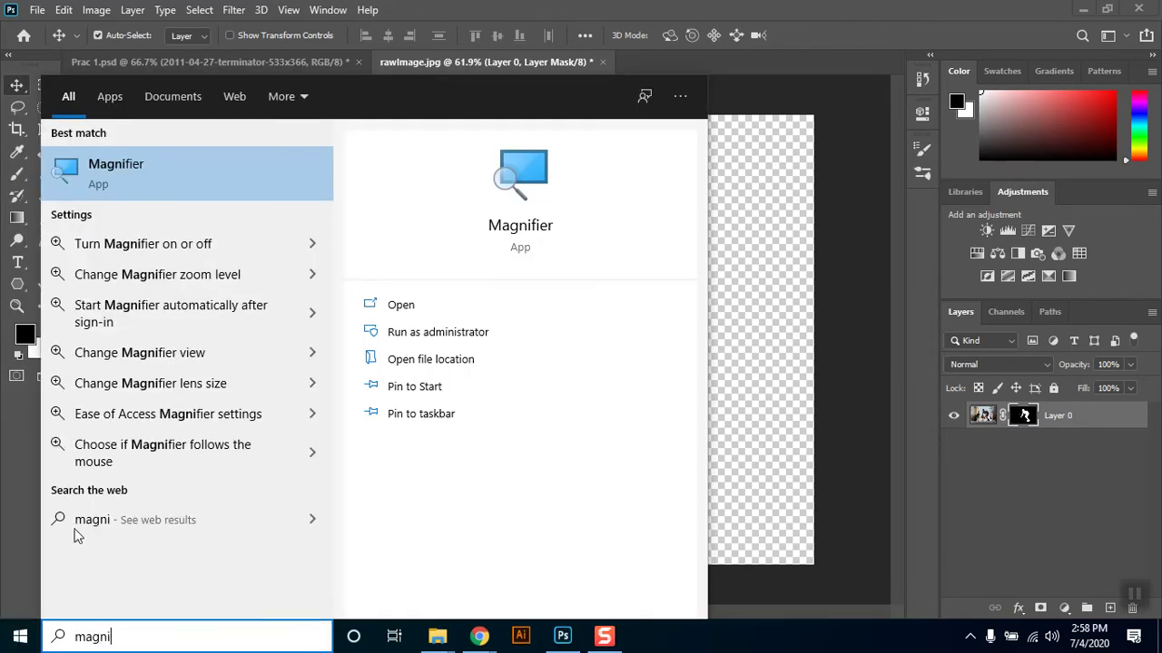
pyautogui.click(77, 186)
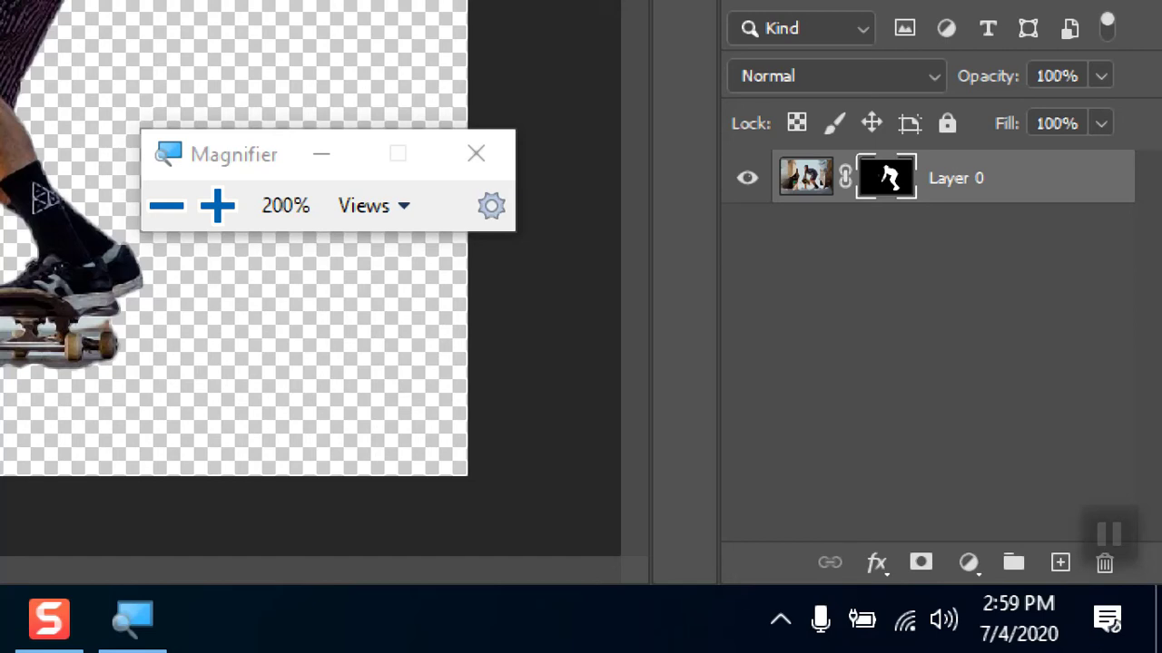
# Step: Try changing the screen magnification, restore the normal view and close Magnifier
pyautogui.hotkey('alt', 'Tab')
pyautogui.rightClick(485, 621)
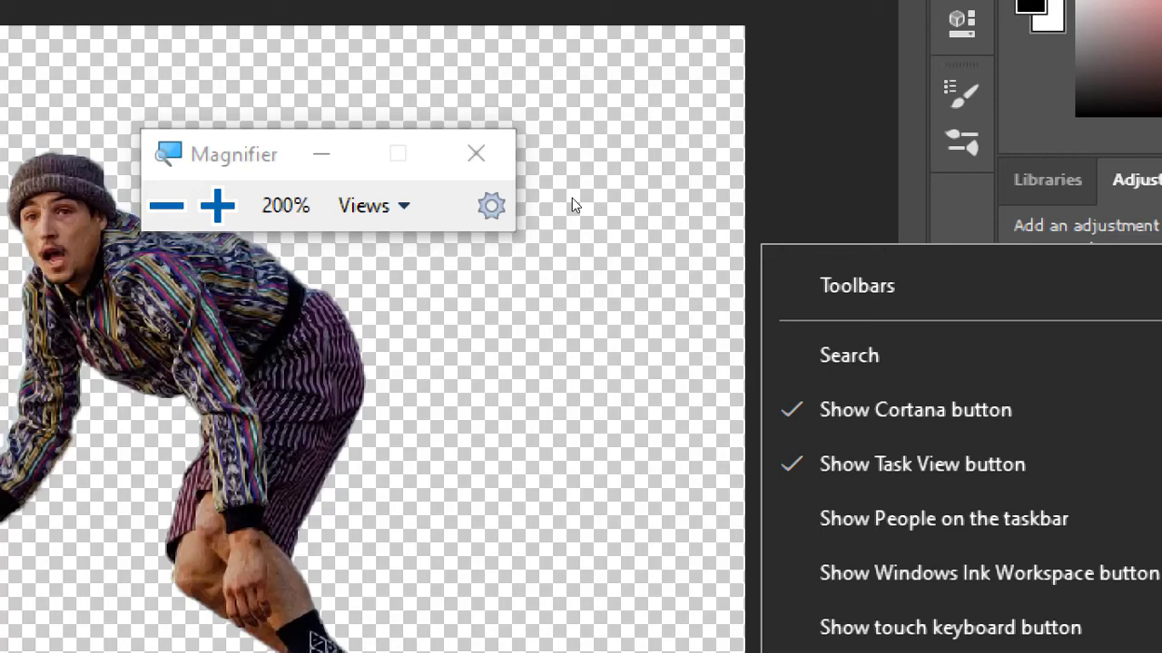
pyautogui.press('super+plus')
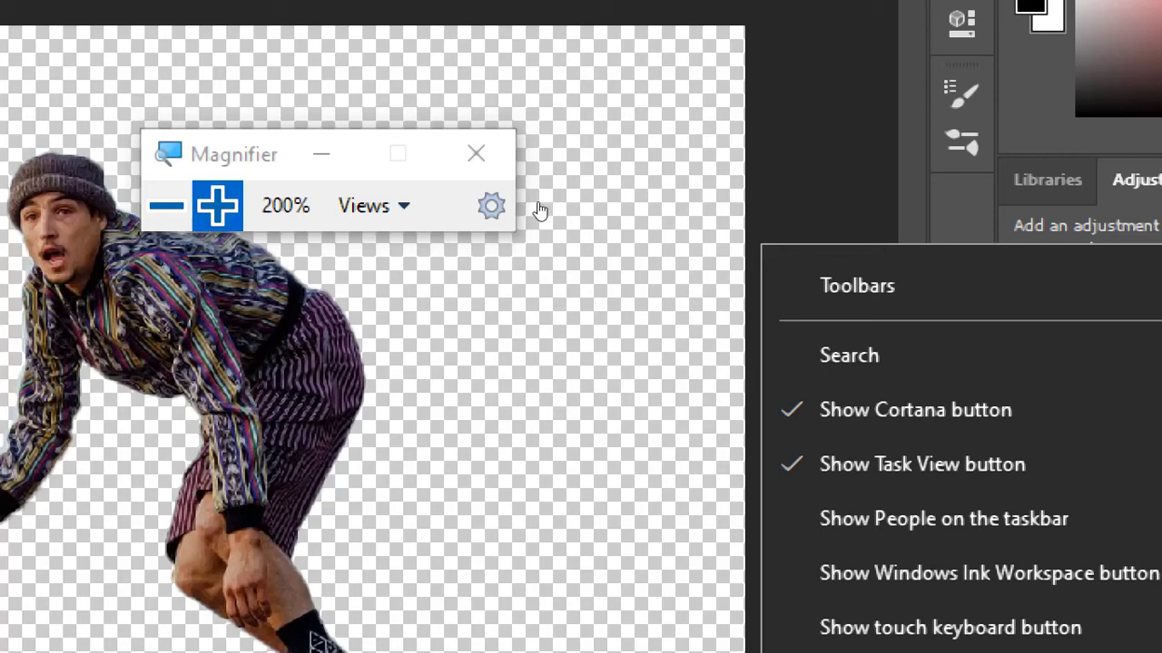
pyautogui.press('super+minus')
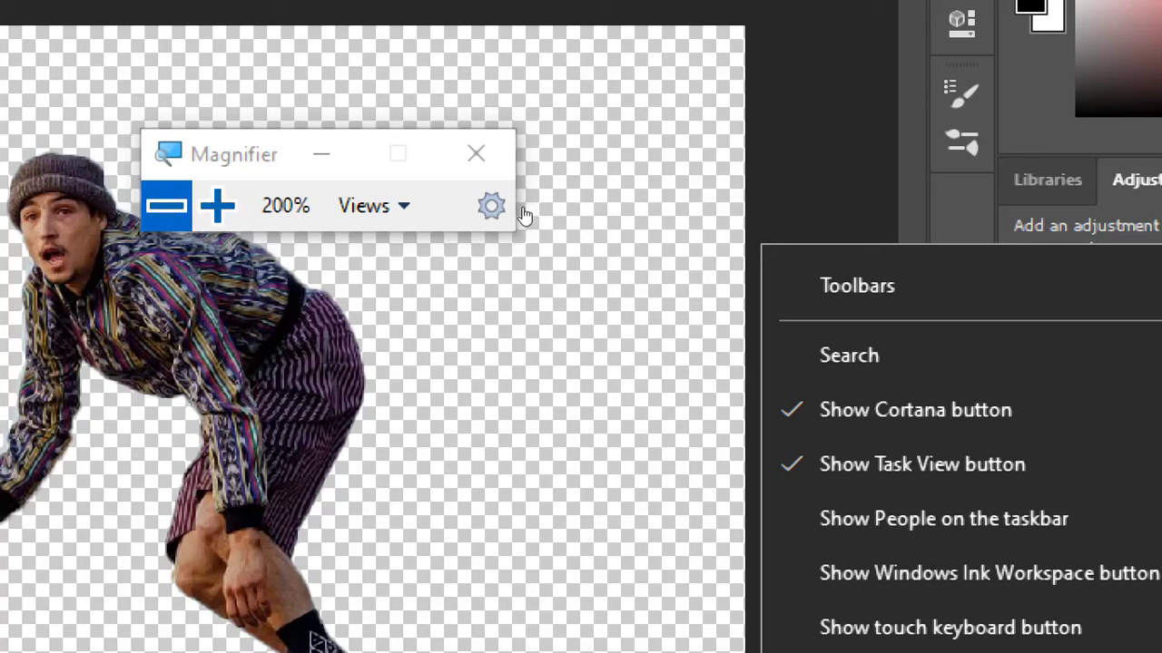
pyautogui.click(524, 214)
pyautogui.click(525, 211)
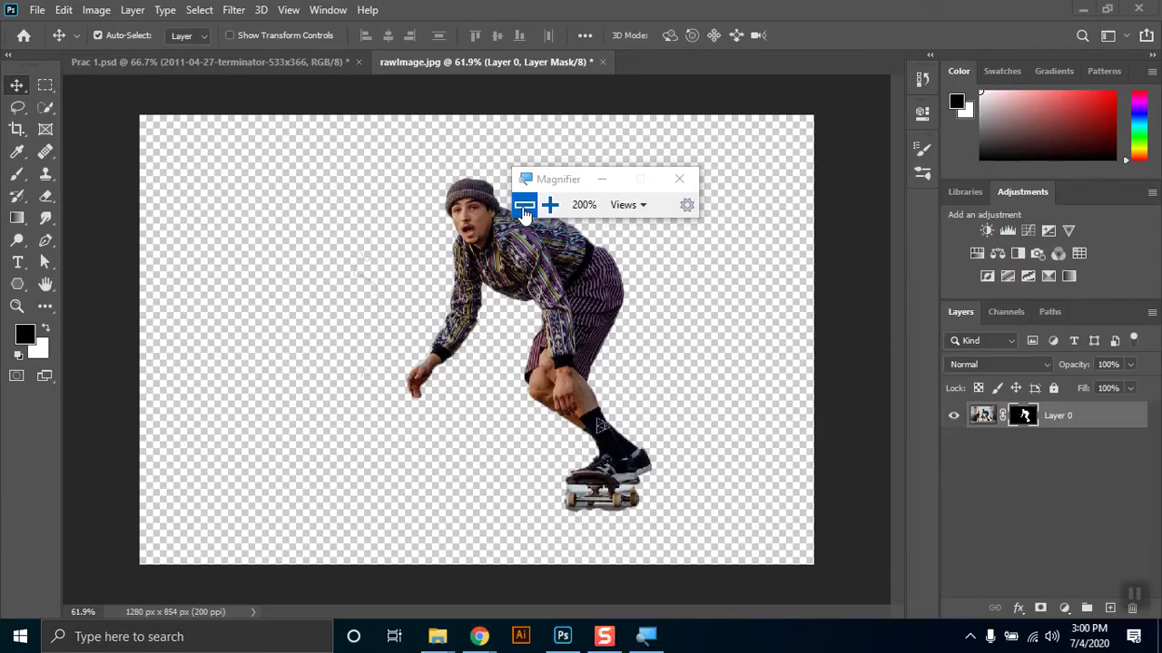
pyautogui.click(682, 181)
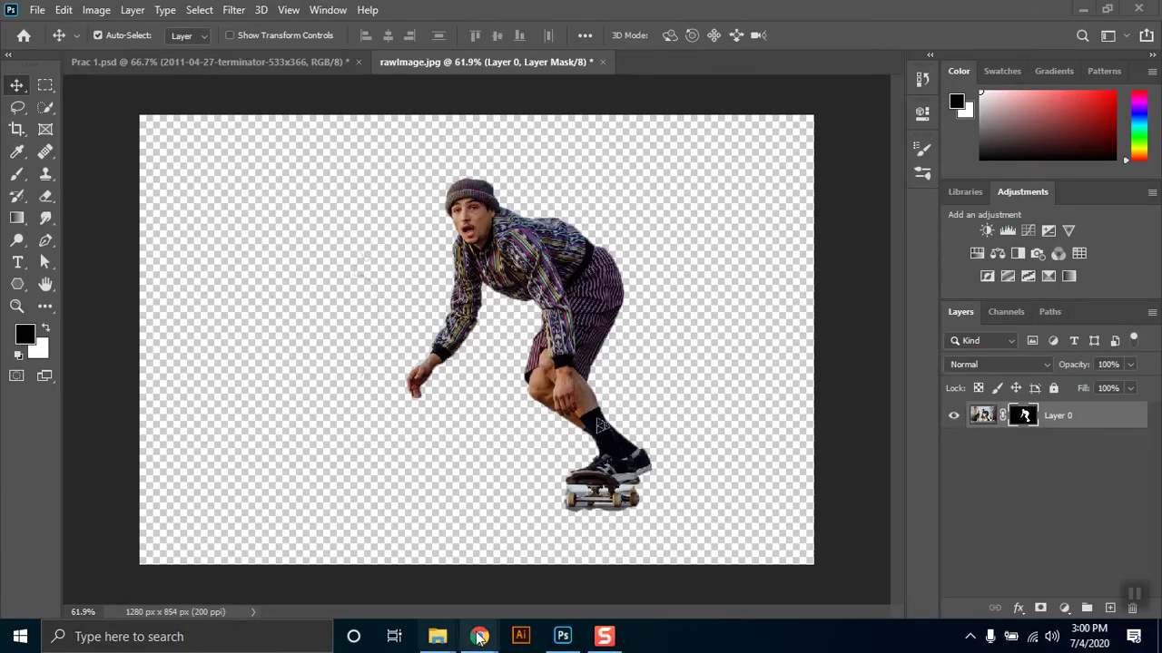
# Step: Switch to the Google Meet window in Chrome to check the meeting, and return to Photoshop
pyautogui.moveTo(479, 632)
pyautogui.click(386, 558)
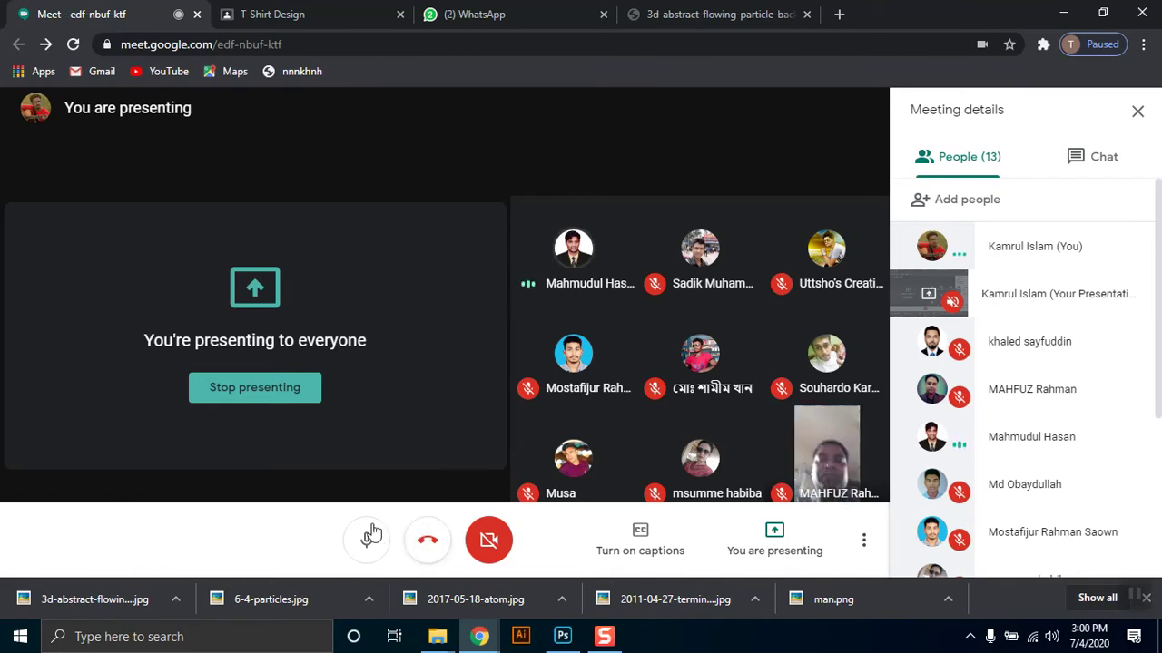
pyautogui.click(1063, 13)
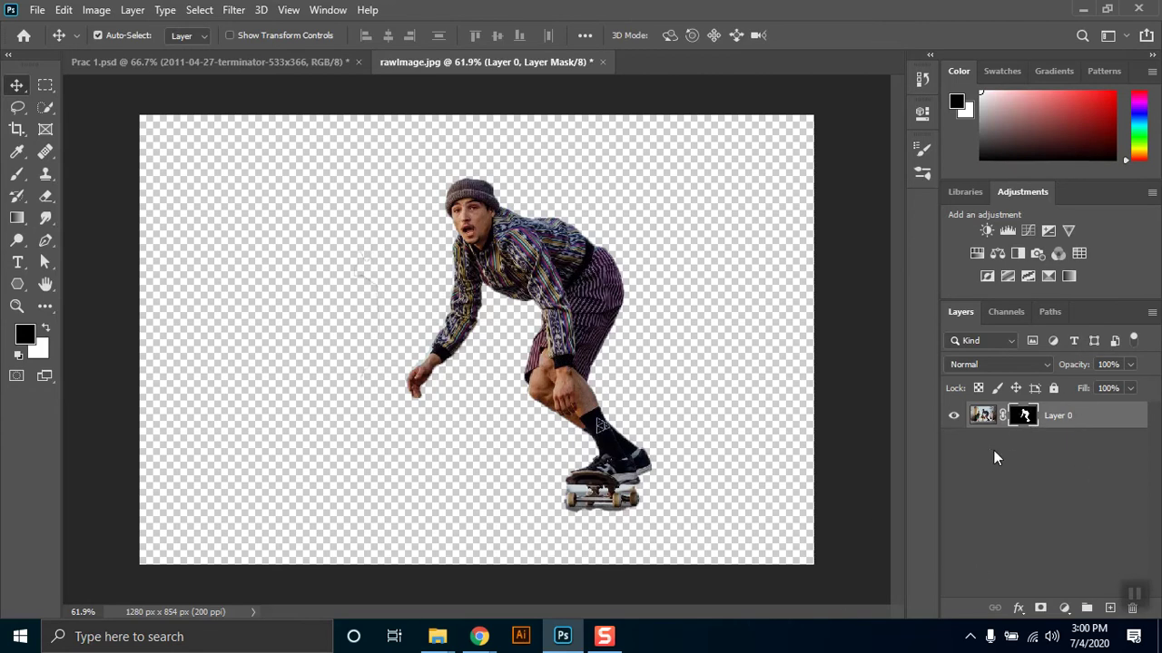
# Step: Alternate between Layer 0's image and mask thumbnails to examine which one is active
pyautogui.click(982, 416)
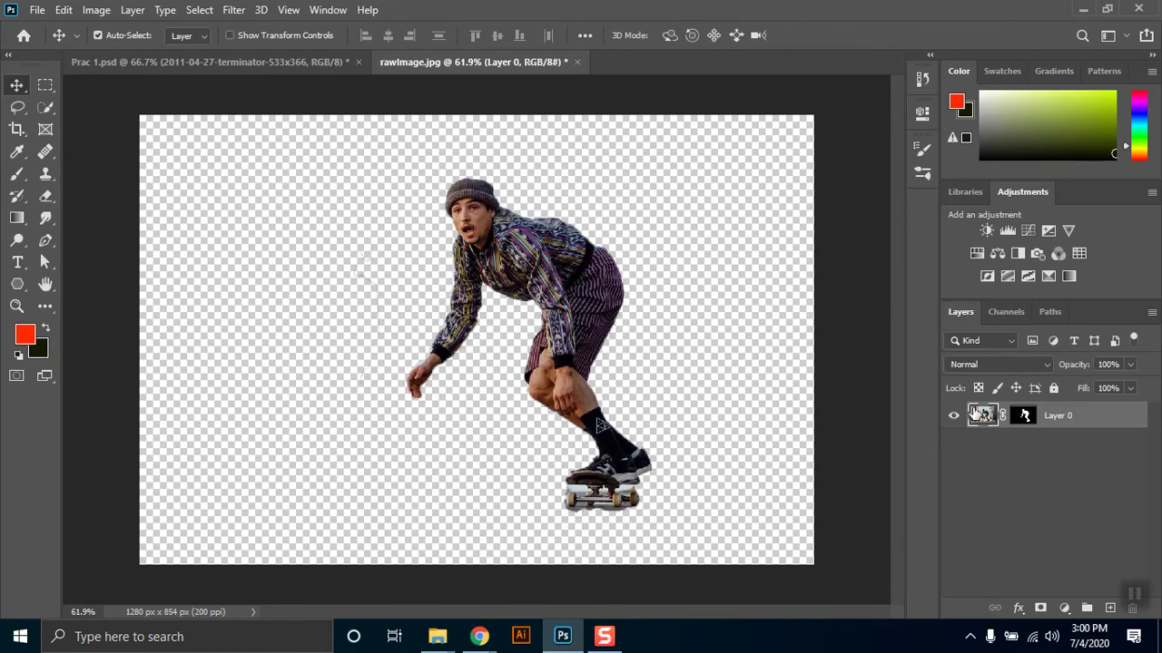
pyautogui.click(1025, 418)
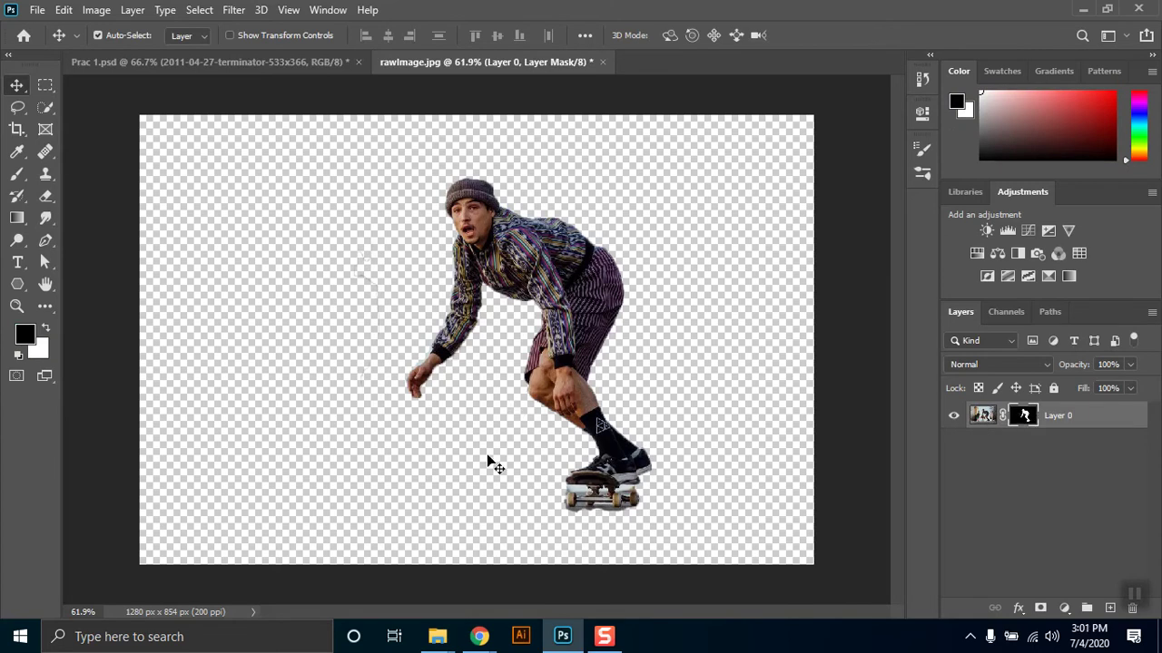
pyautogui.click(984, 422)
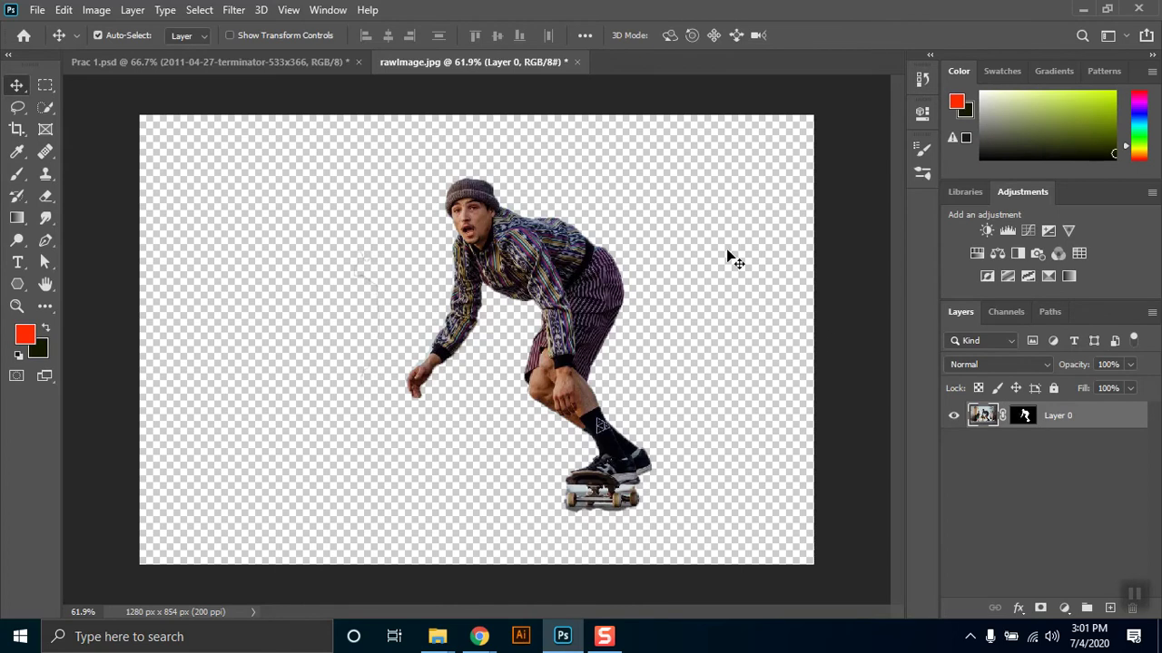
# Step: Try painting a spot on Layer 0's mask over the hidden building with a soft white 193 px brush, and undo it
pyautogui.click(1021, 419)
pyautogui.click(18, 178)
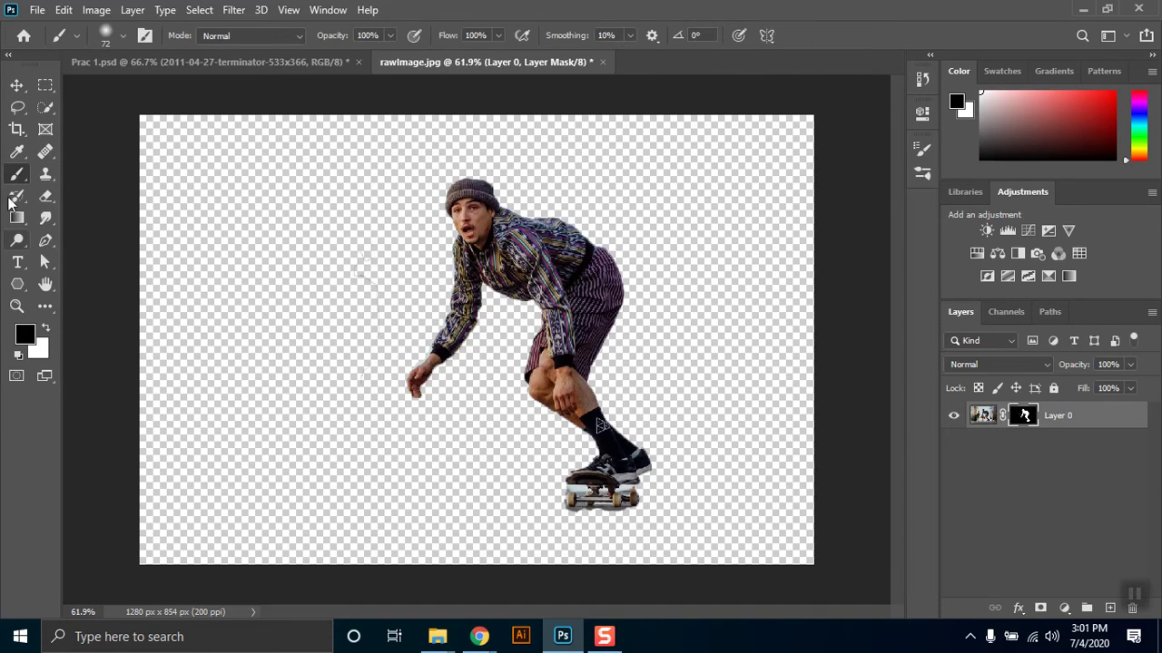
pyautogui.click(45, 328)
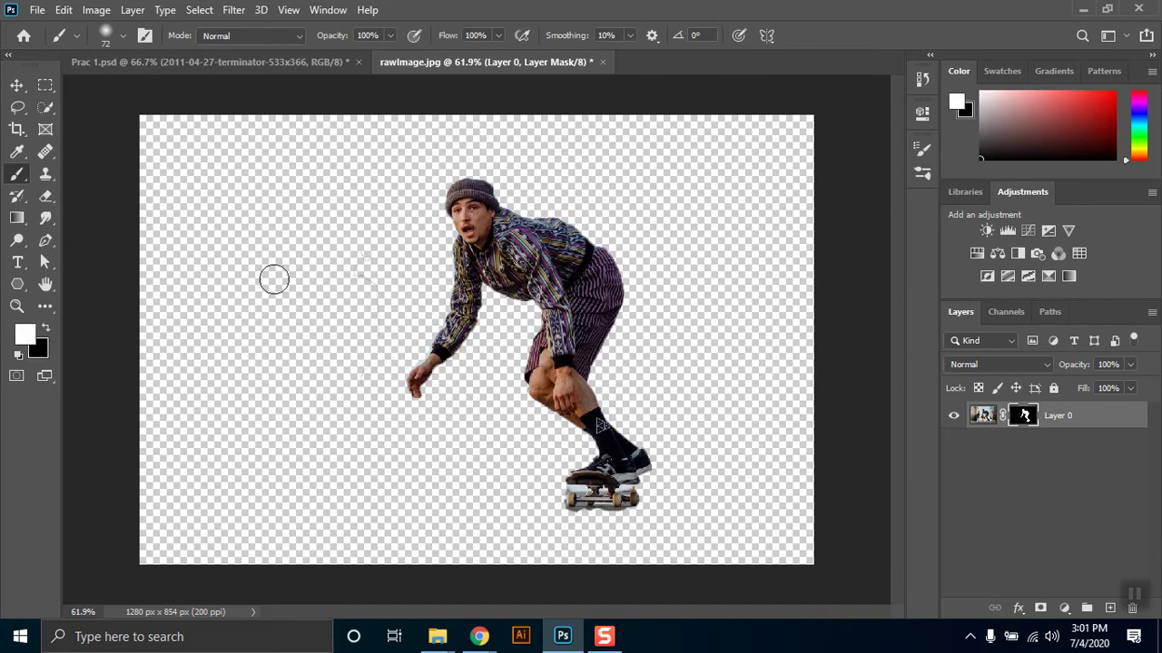
pyautogui.rightClick(232, 261)
pyautogui.click(399, 304)
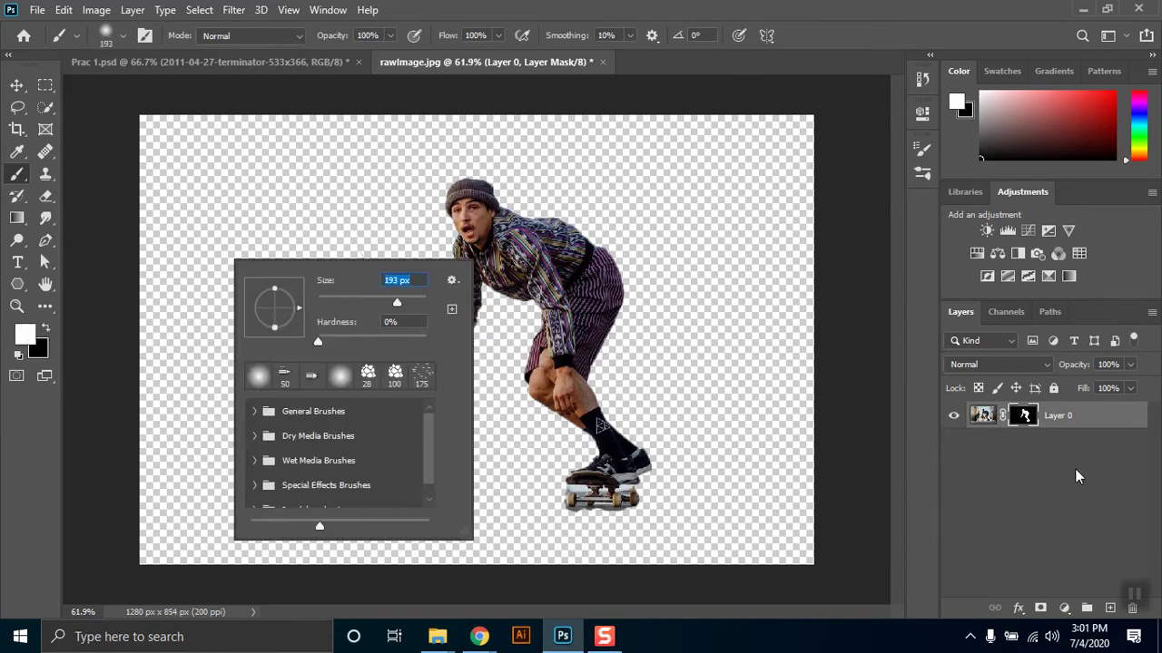
pyautogui.click(1023, 419)
pyautogui.click(217, 232)
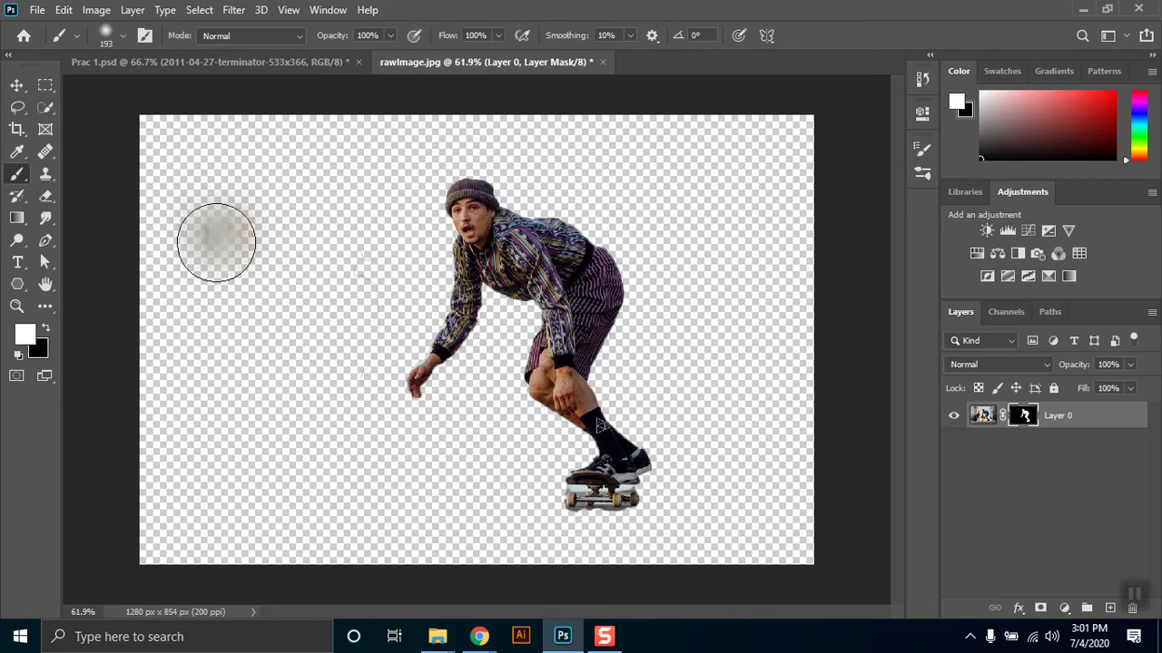
pyautogui.hotkey('ctrl', 'z')
# Step: Enlarge the white brush to 354 px with a hard edge and reveal a circle of the building at the photo's upper-left through the mask
pyautogui.rightClick(298, 277)
pyautogui.click(412, 299)
pyautogui.moveTo(383, 261); pyautogui.dragTo(393, 259)
pyautogui.click(227, 192)
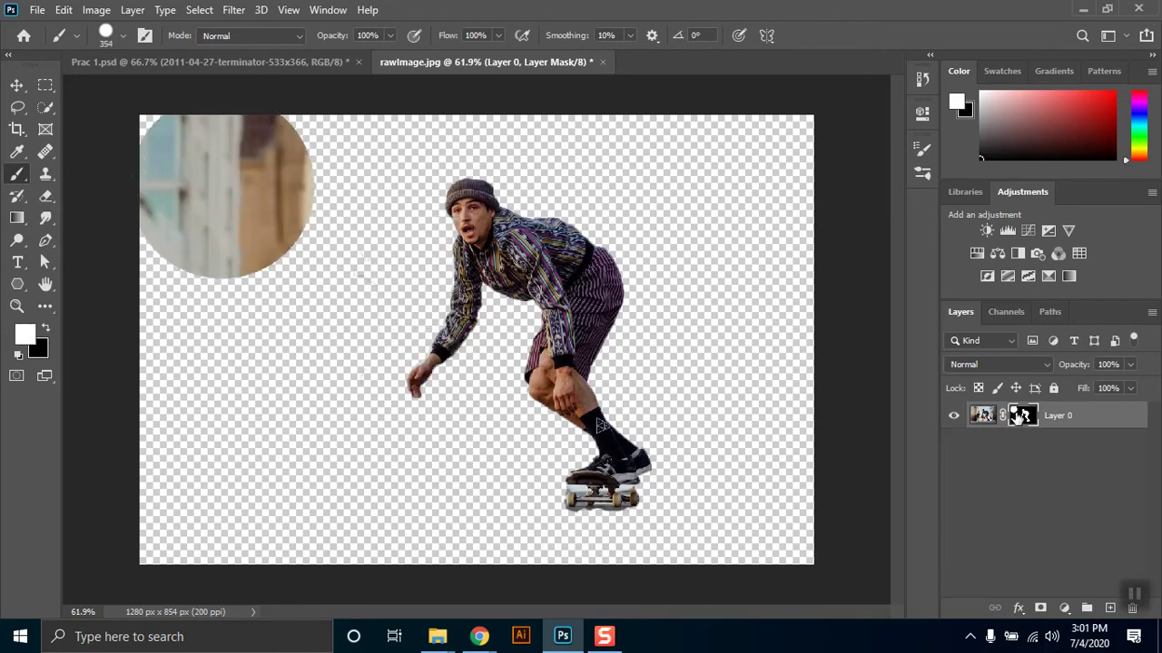
pyautogui.click(229, 193)
# Step: Paint black on the mask over the revealed building circle to hide it again, and switch to the Move tool
pyautogui.click(45, 330)
pyautogui.click(224, 263)
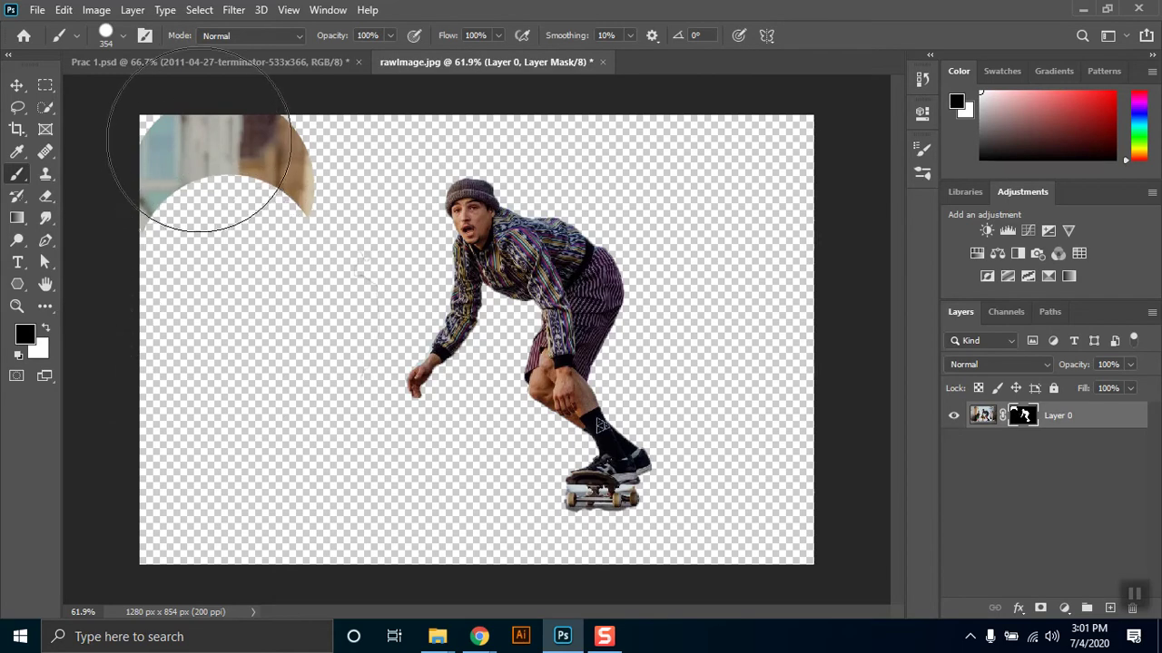
pyautogui.moveTo(275, 170)
pyautogui.mouseDown()
pyautogui.moveTo(235, 158)
pyautogui.moveTo(245, 194)
pyautogui.moveTo(176, 124)
pyautogui.mouseUp()
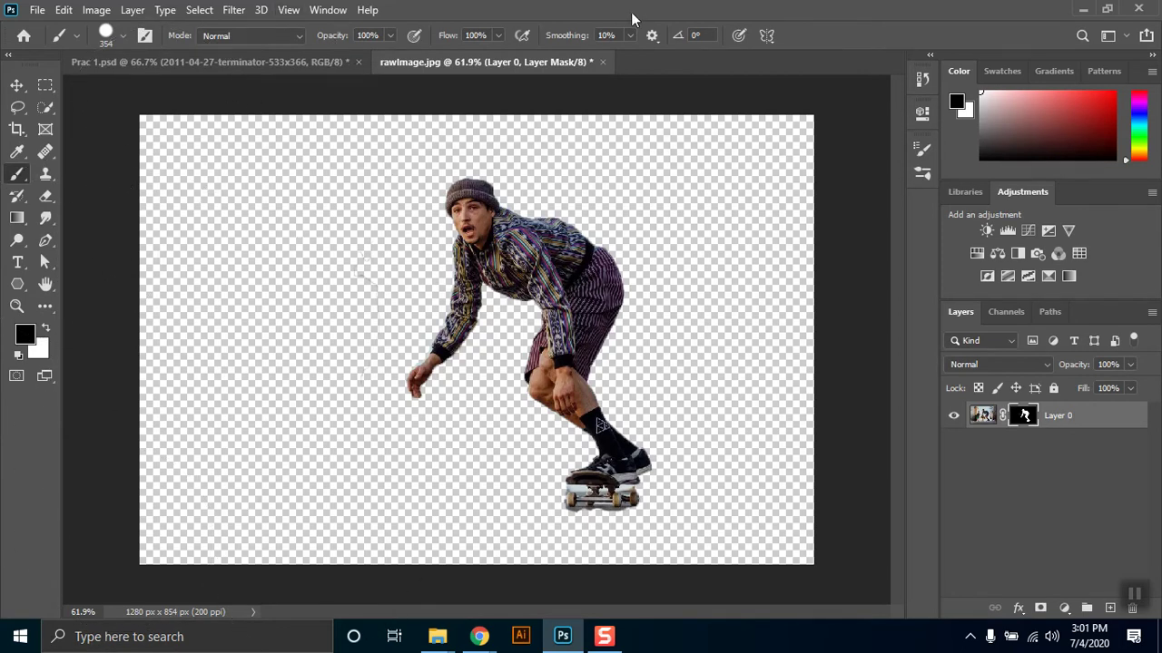
pyautogui.click(17, 86)
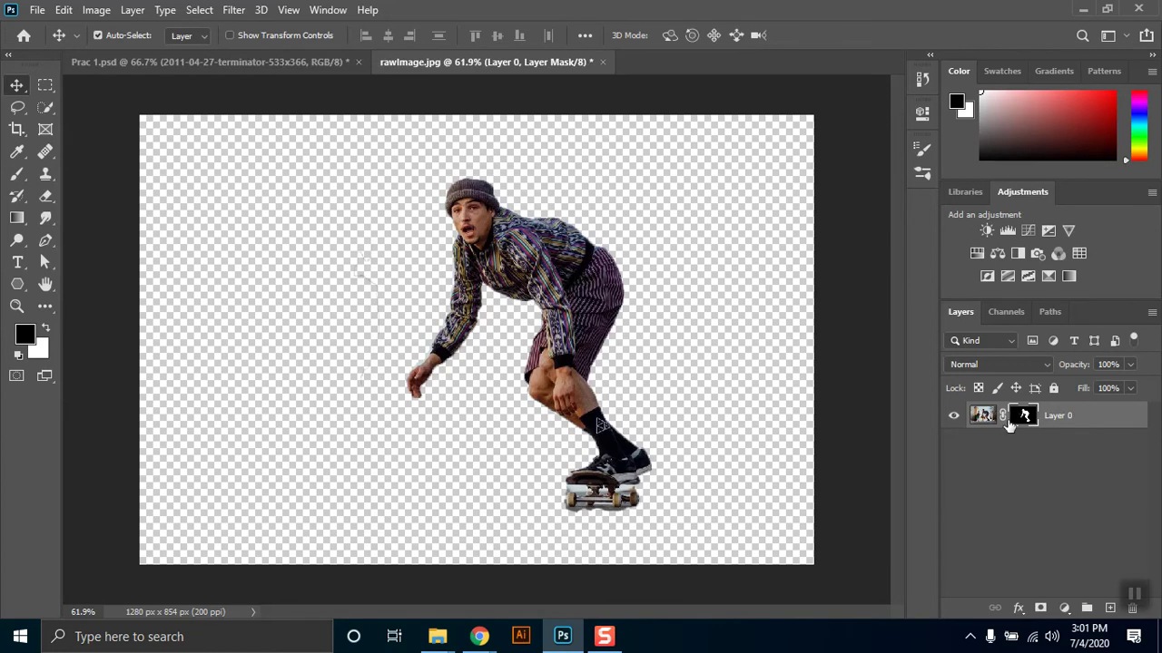
# Step: In Prac 1.psd, hide Layer 3, both 2011-04-27-terminator layers, the 3d-abstract background layer and Layer 2
pyautogui.click(265, 56)
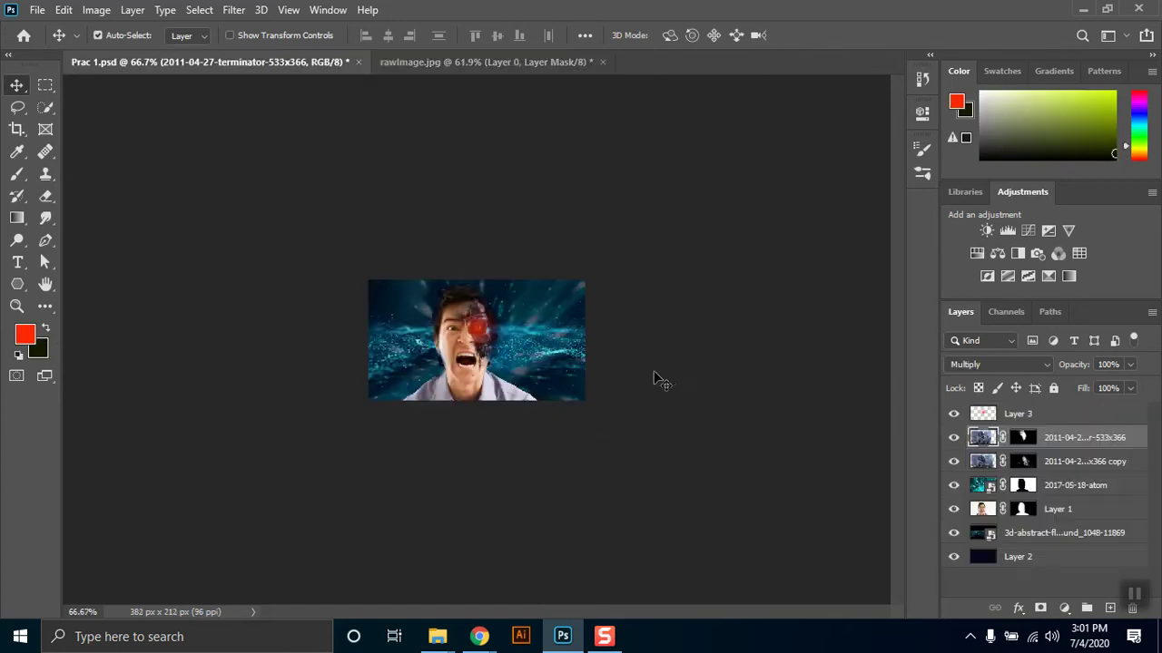
pyautogui.press('ctrl')
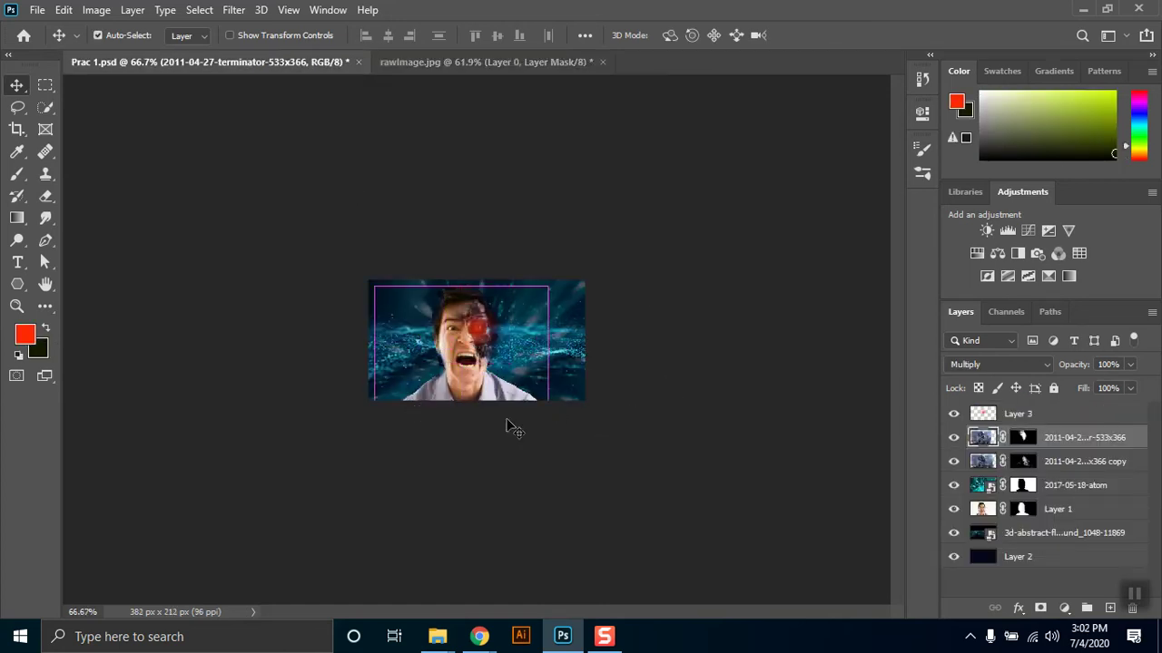
pyautogui.scroll(4, 481, 386)
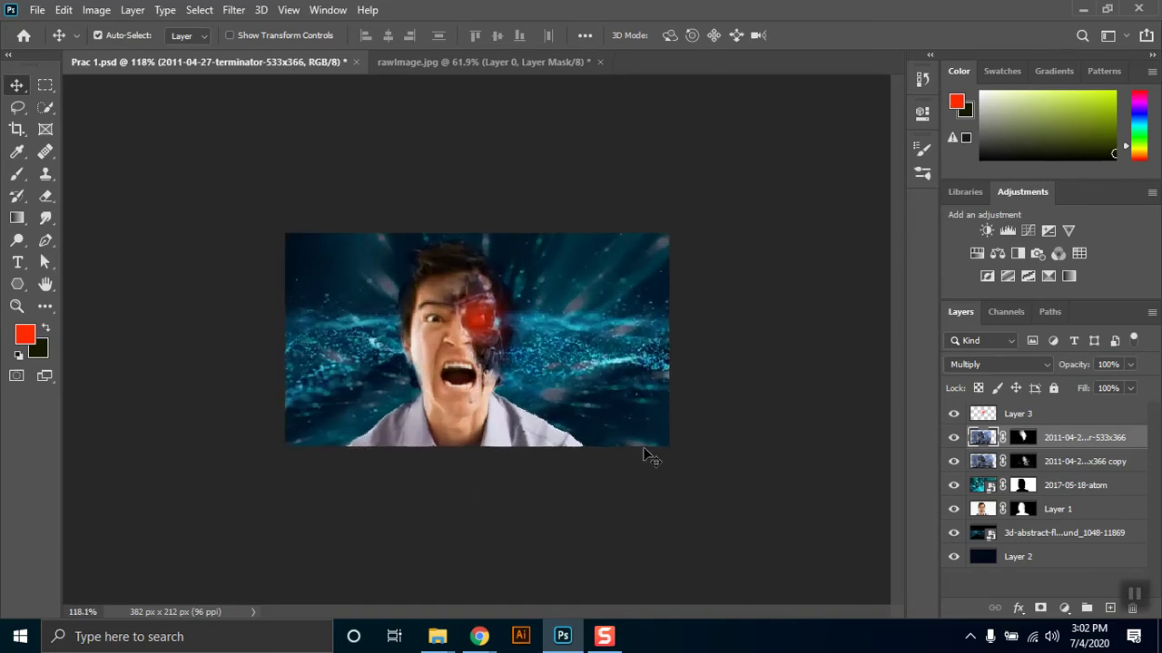
pyautogui.moveTo(953, 414); pyautogui.dragTo(950, 468)
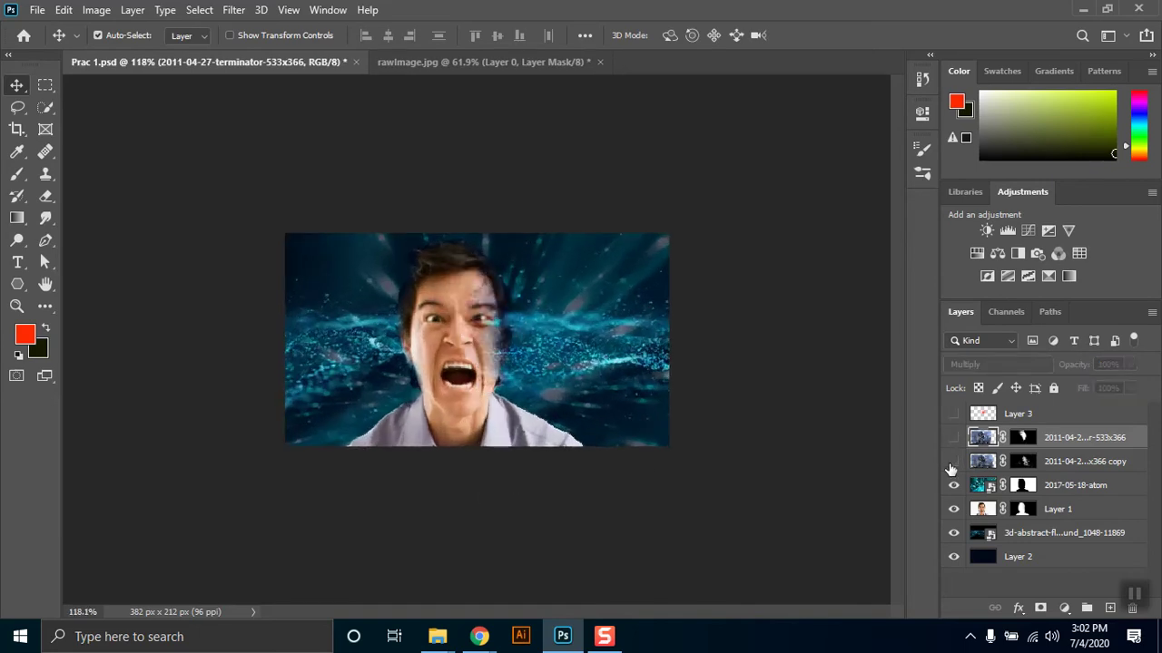
pyautogui.moveTo(954, 543); pyautogui.dragTo(954, 629)
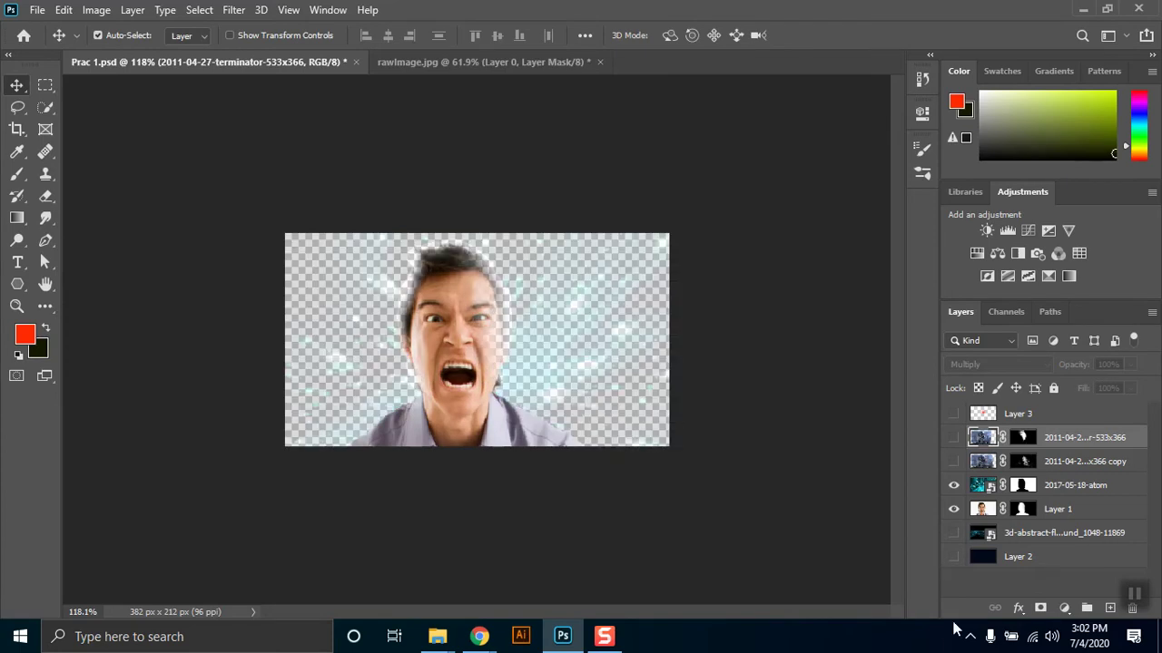
# Step: Disable Layer 1's mask and hide the 2017-05-18-atom layer to expose the man's unmasked photo on white
pyautogui.rightClick(1023, 512)
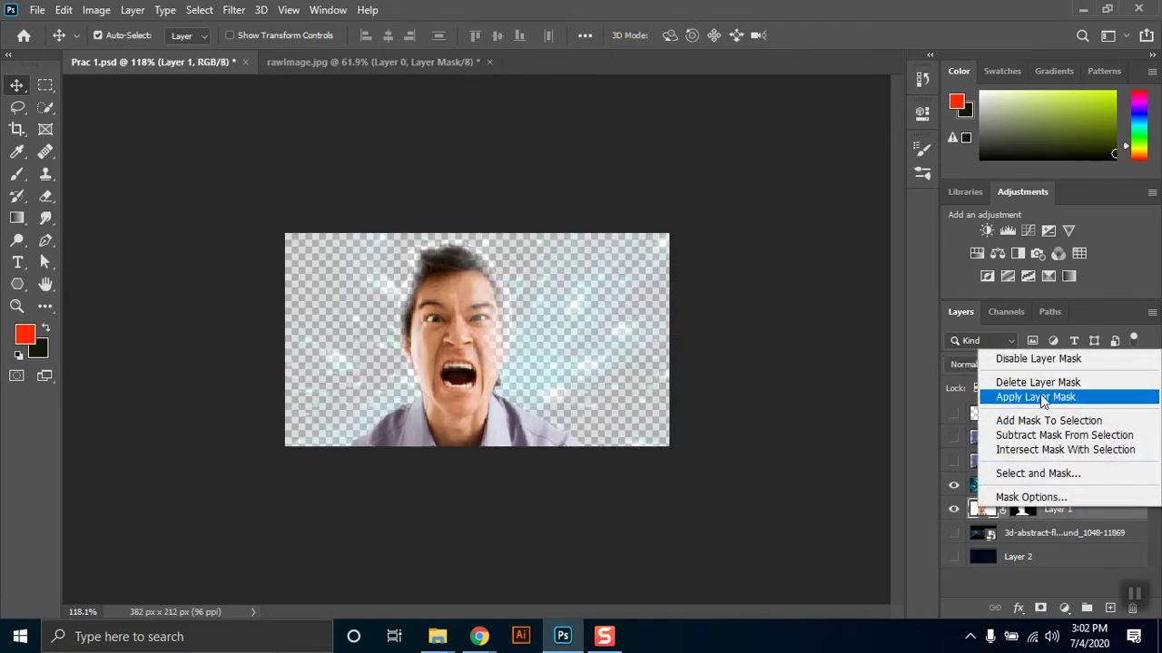
pyautogui.click(1038, 358)
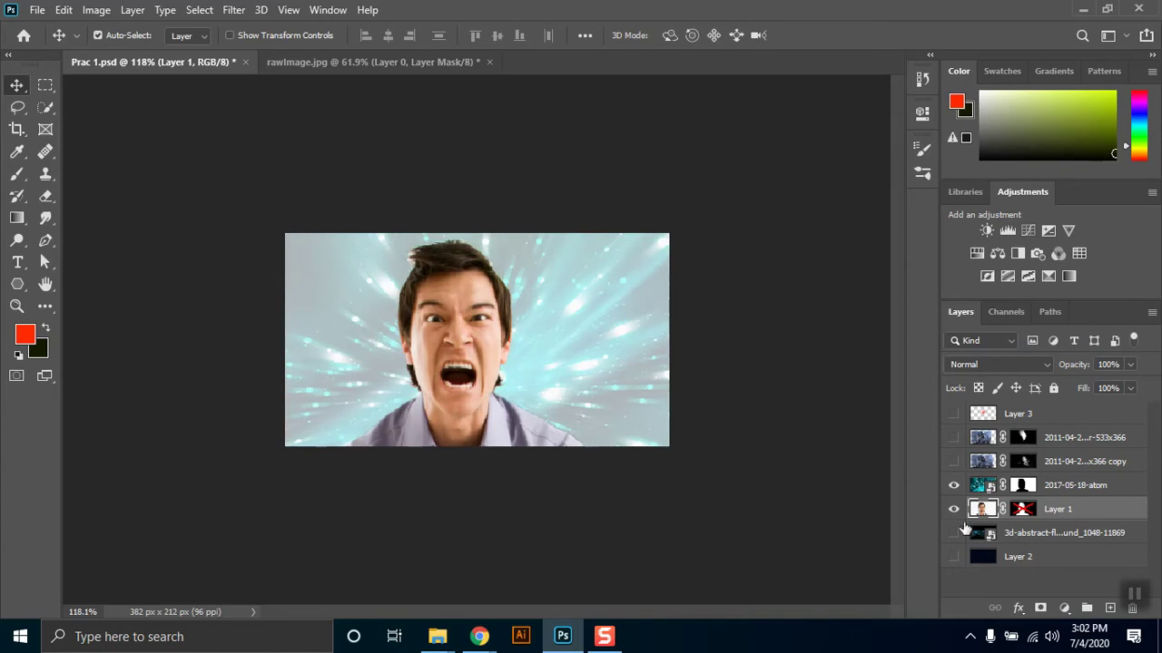
pyautogui.click(952, 485)
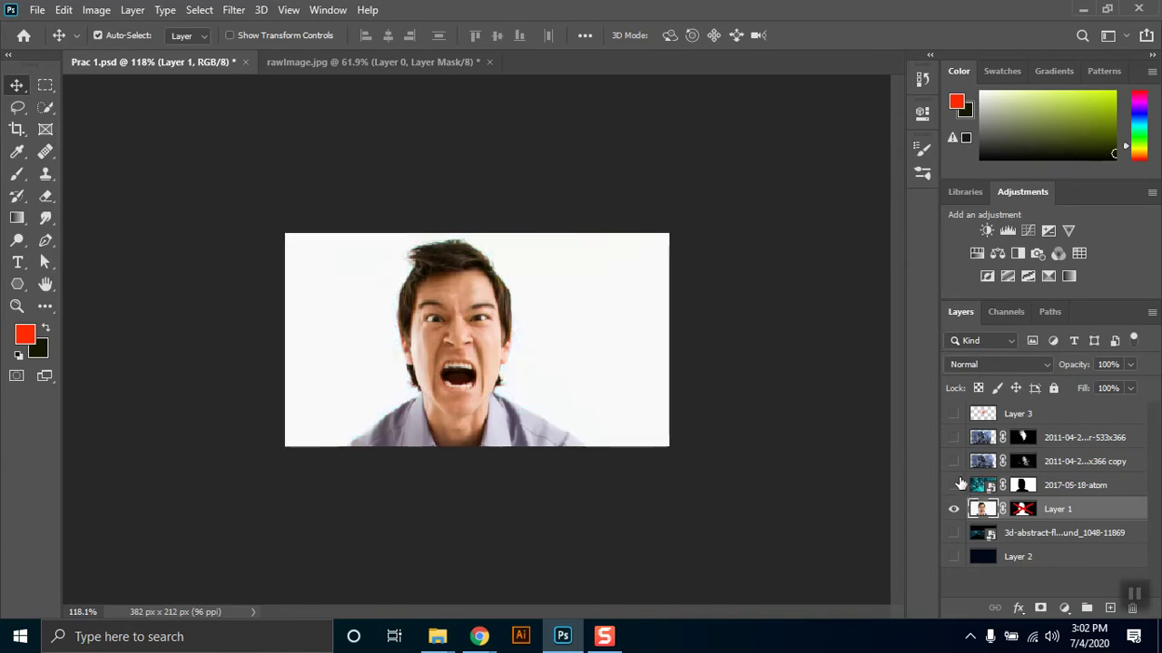
pyautogui.click(954, 486)
pyautogui.click(954, 486)
# Step: Make the 2011-04-27-terminator-533x366 layer visible and select its copy layer
pyautogui.click(954, 462)
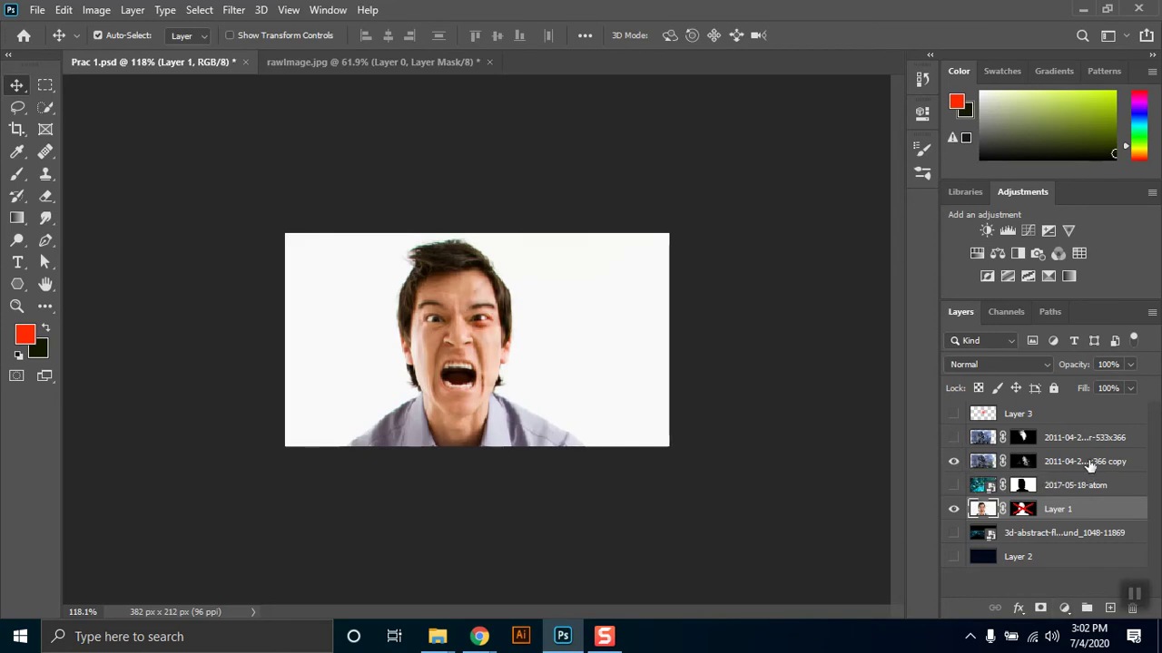
pyautogui.click(964, 463)
pyautogui.click(954, 438)
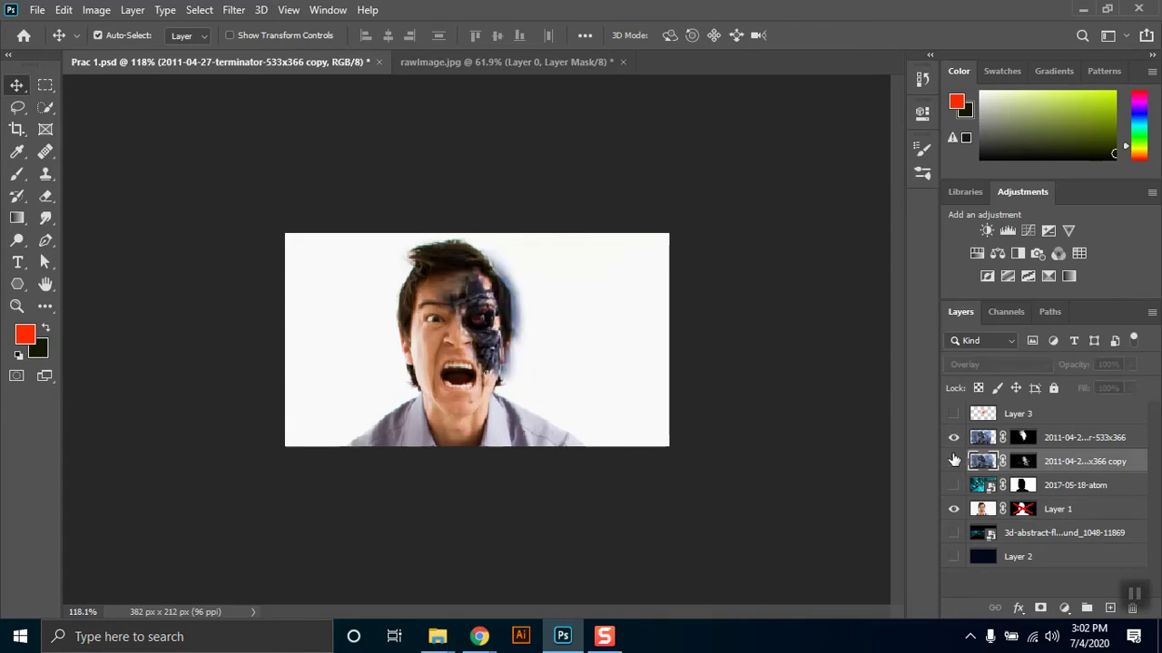
# Step: Set the 2011-04-27-terminator-533x366 copy layer's blending mode to Normal and hide that layer
pyautogui.click(964, 367)
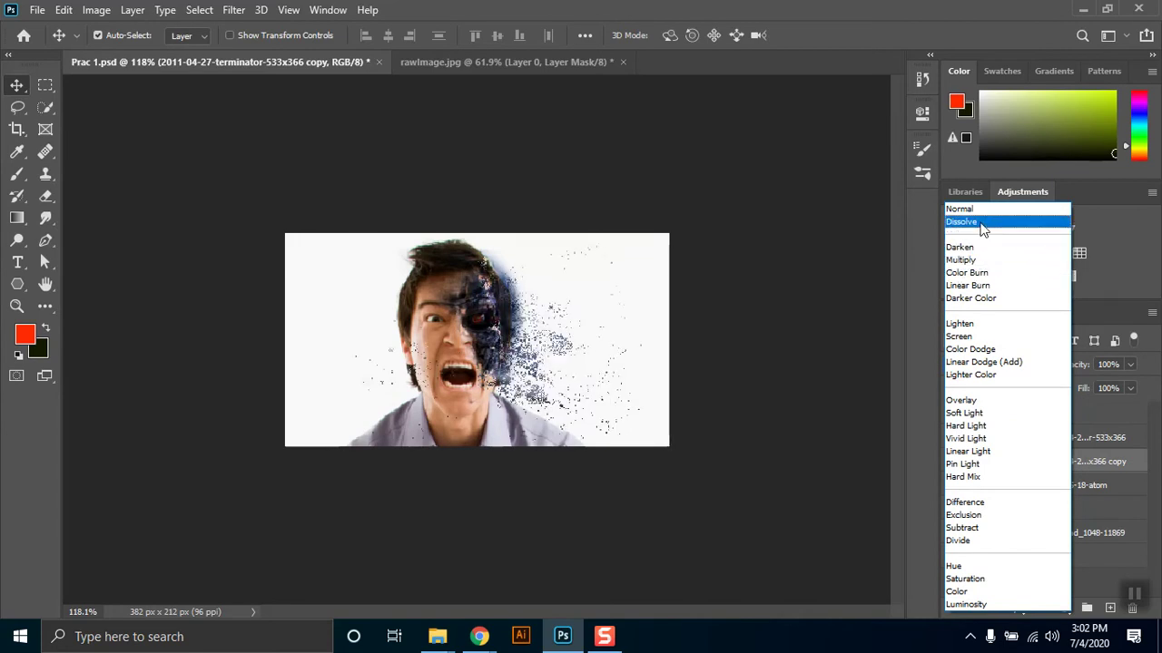
pyautogui.click(980, 210)
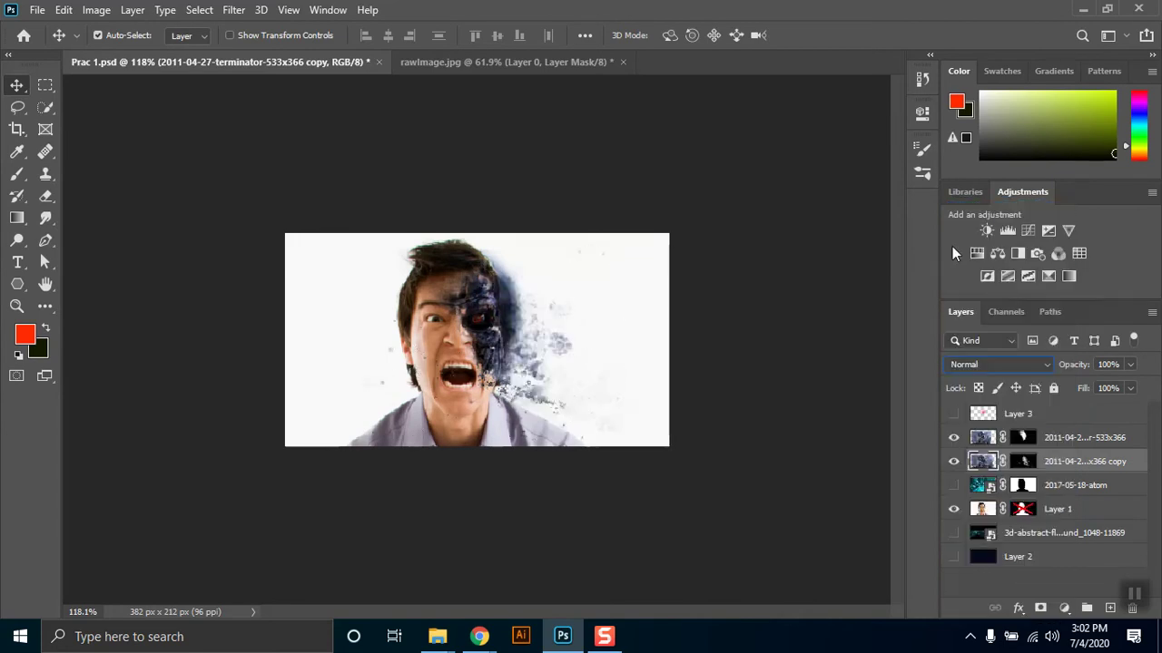
pyautogui.click(953, 463)
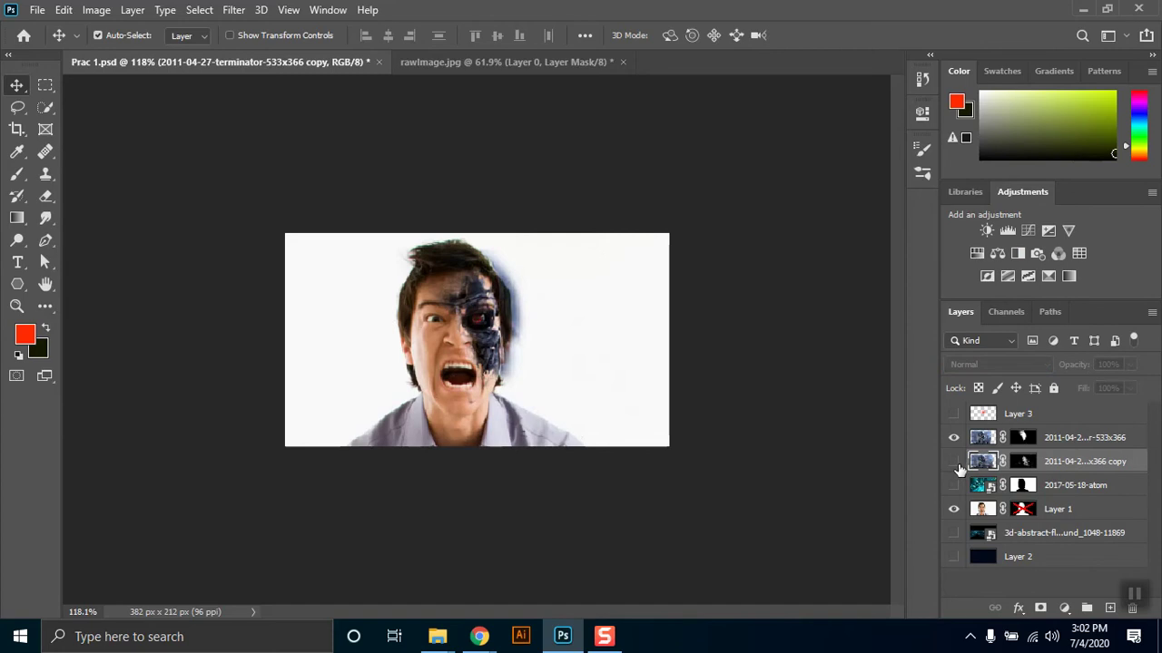
# Step: Toggle the 2011-04-27-terminator-533x366 layer off and on, and activate its mask with the Brush tool selected
pyautogui.click(948, 440)
pyautogui.click(951, 438)
pyautogui.click(17, 175)
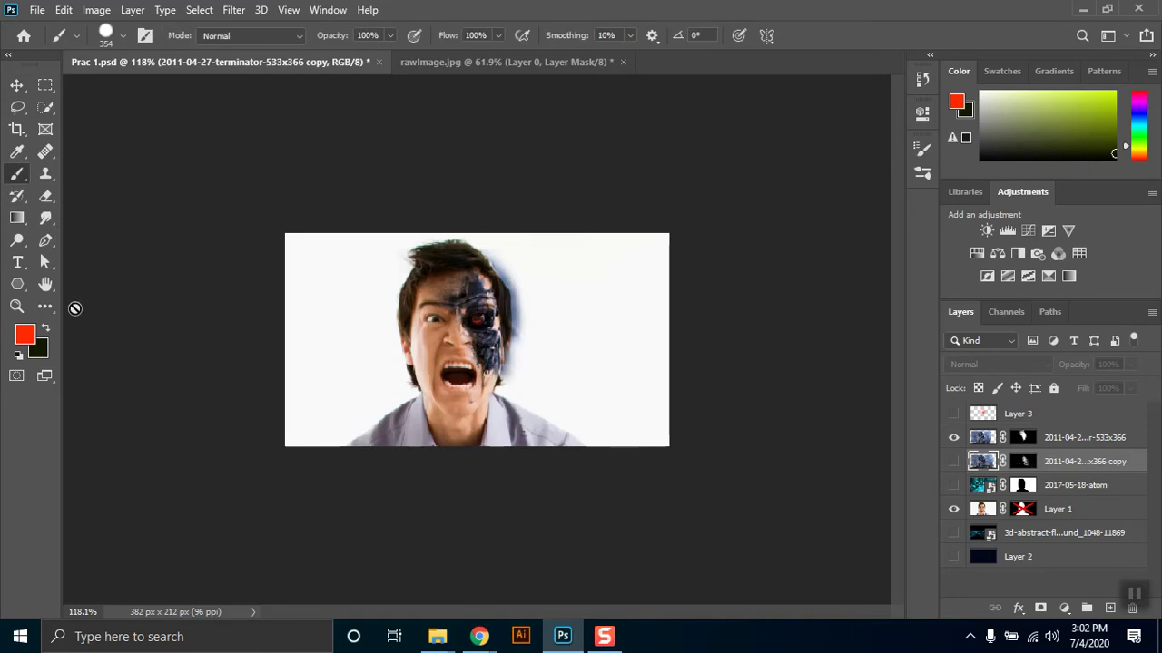
pyautogui.click(1023, 438)
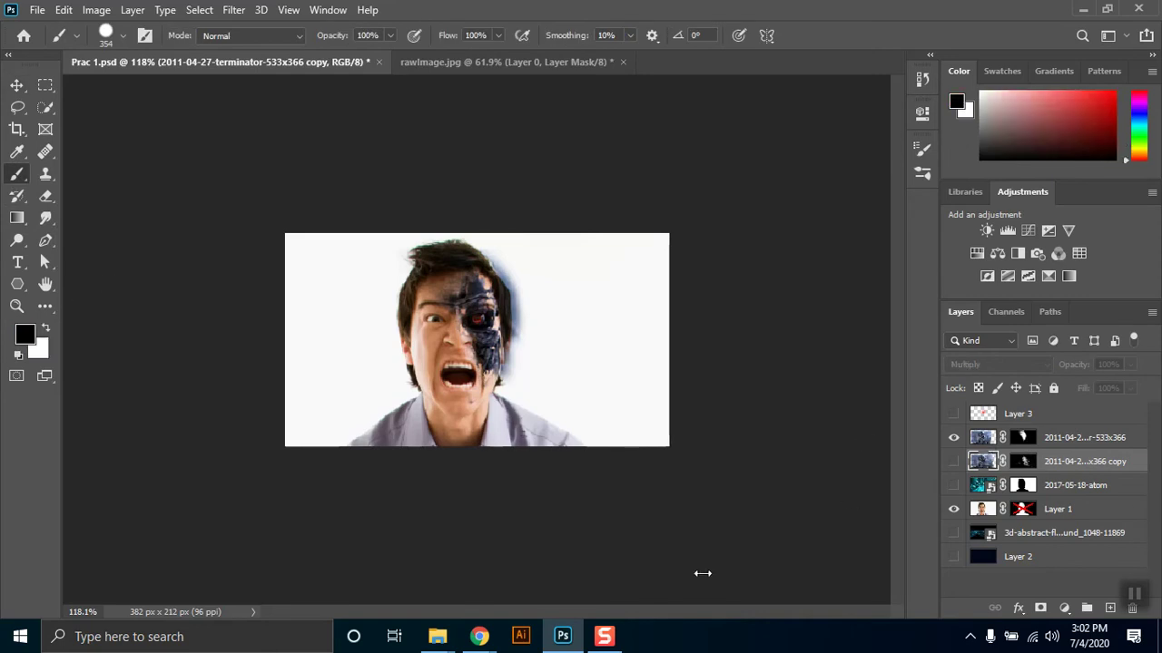
# Step: Switch to the Google Meet call in Chrome, mute and unmute the microphone, and return to Photoshop
pyautogui.moveTo(481, 640)
pyautogui.click(345, 545)
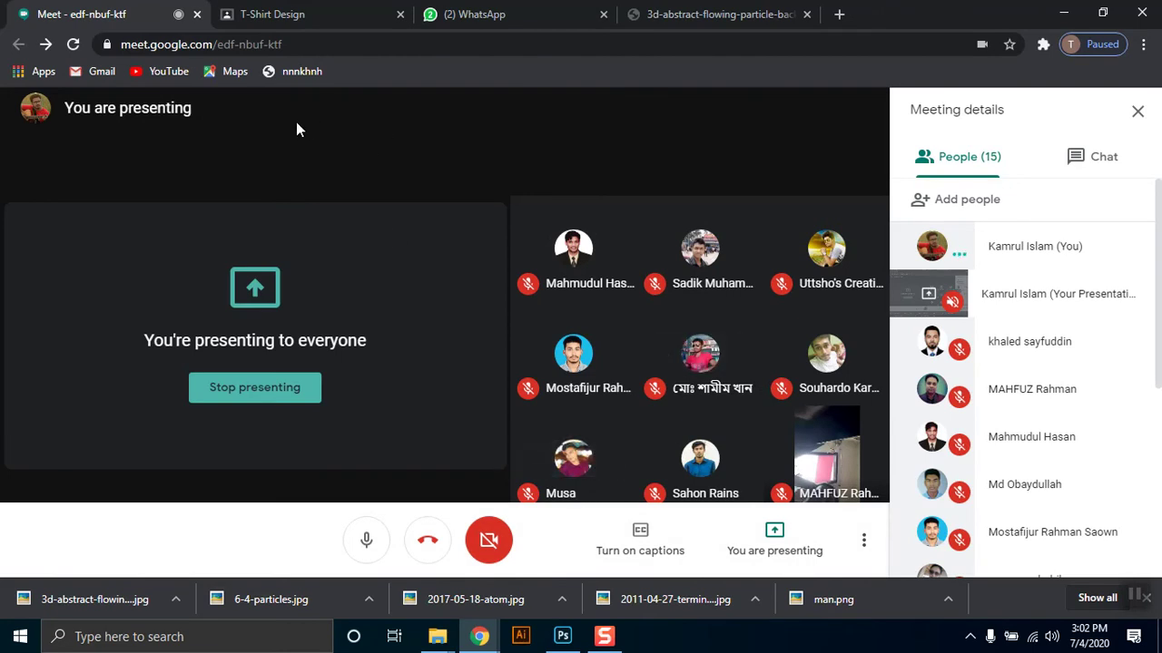
pyautogui.click(367, 543)
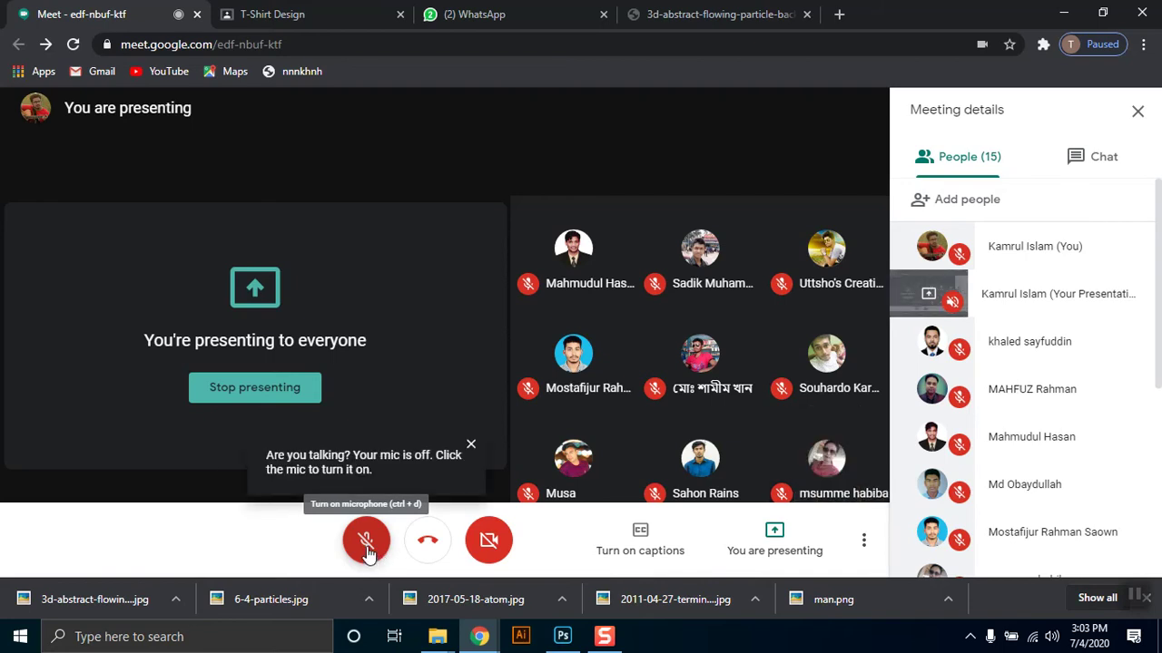
pyautogui.click(367, 544)
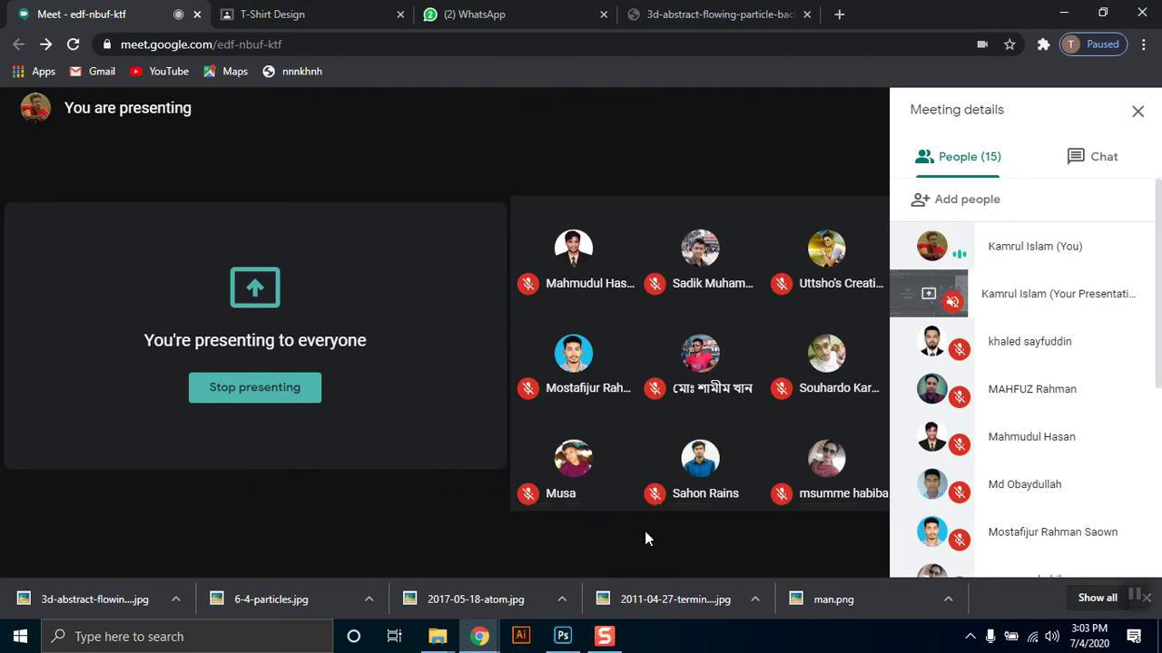
pyautogui.click(566, 641)
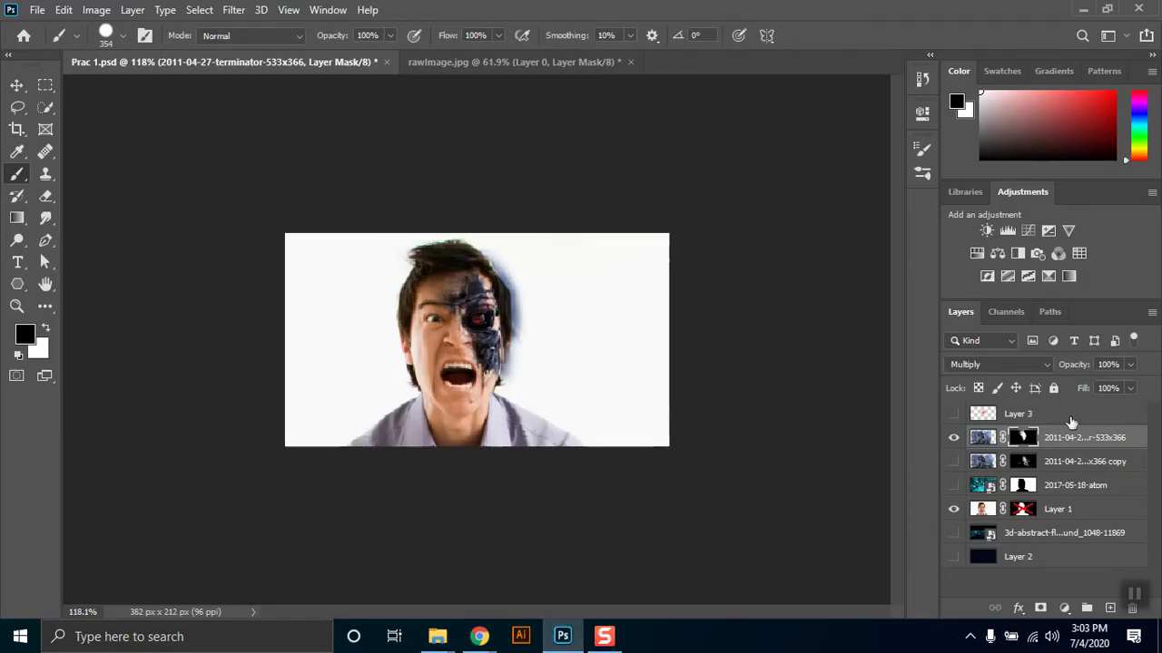
# Step: Toggle the 2011-04-27-terminator-533x366 layer's visibility and disable its layer mask to show the full robot image
pyautogui.click(954, 438)
pyautogui.click(953, 439)
pyautogui.rightClick(1021, 439)
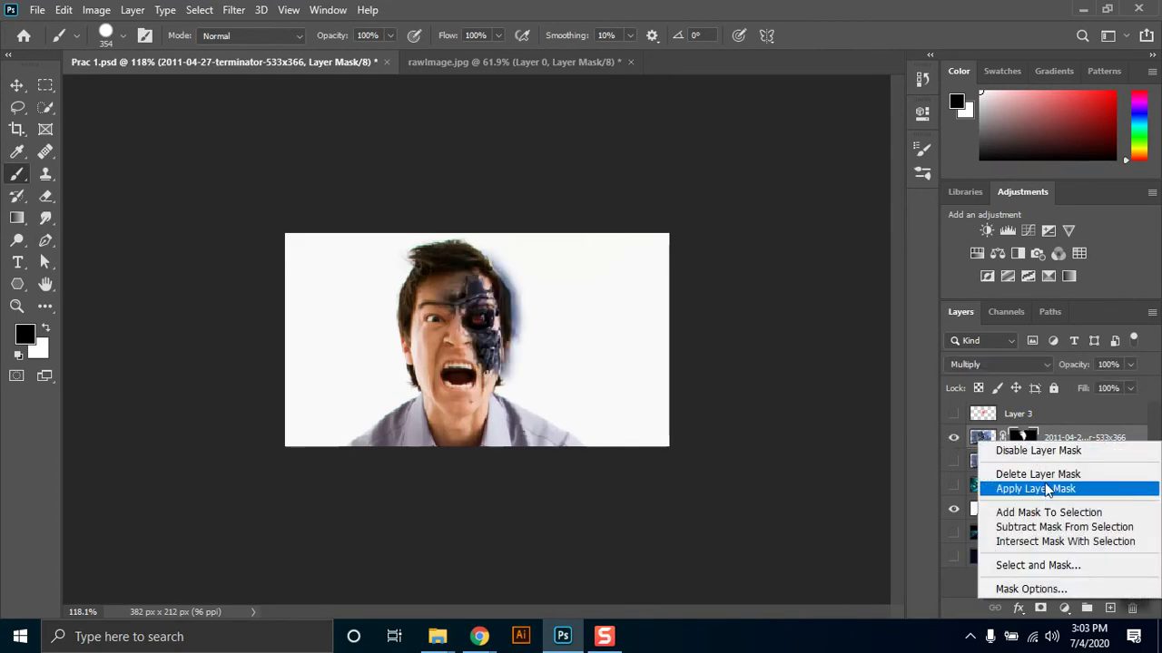
pyautogui.click(1053, 451)
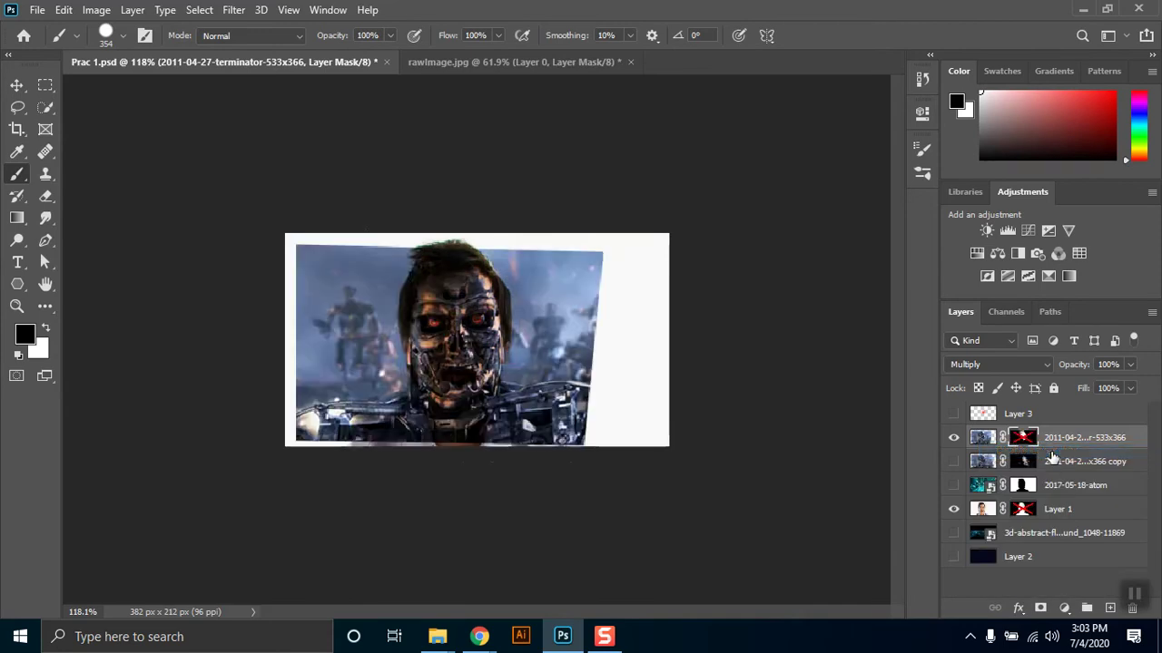
# Step: Change the 2011-04-27-terminator-533x366 layer's blending mode to Darker Color
pyautogui.click(46, 84)
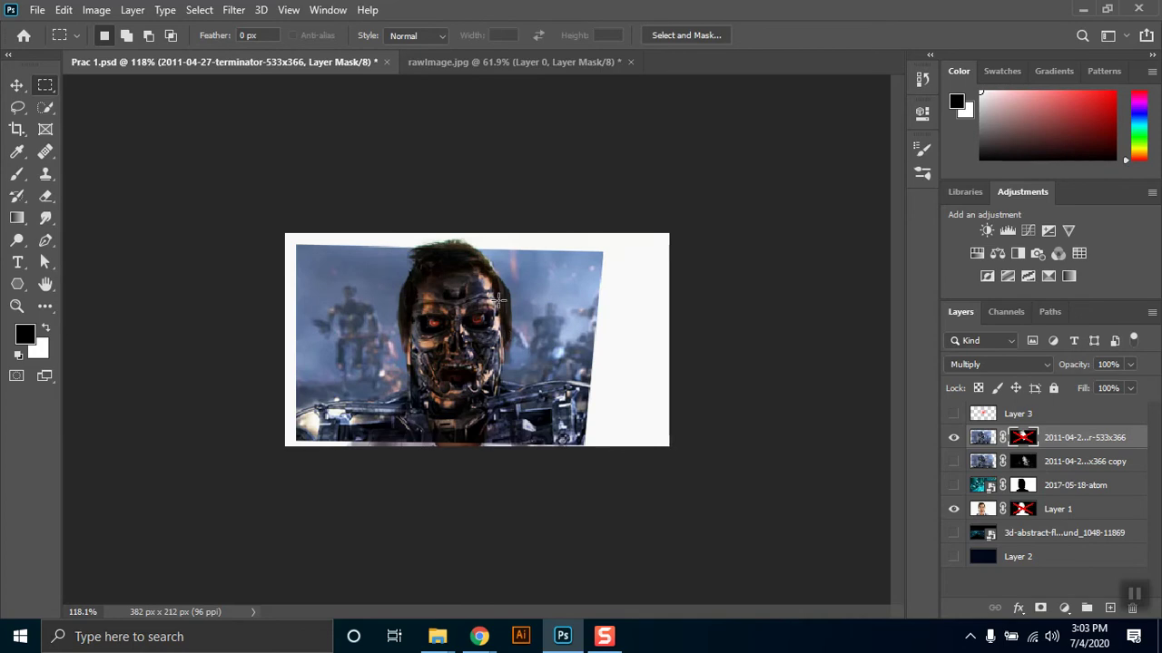
pyautogui.click(984, 510)
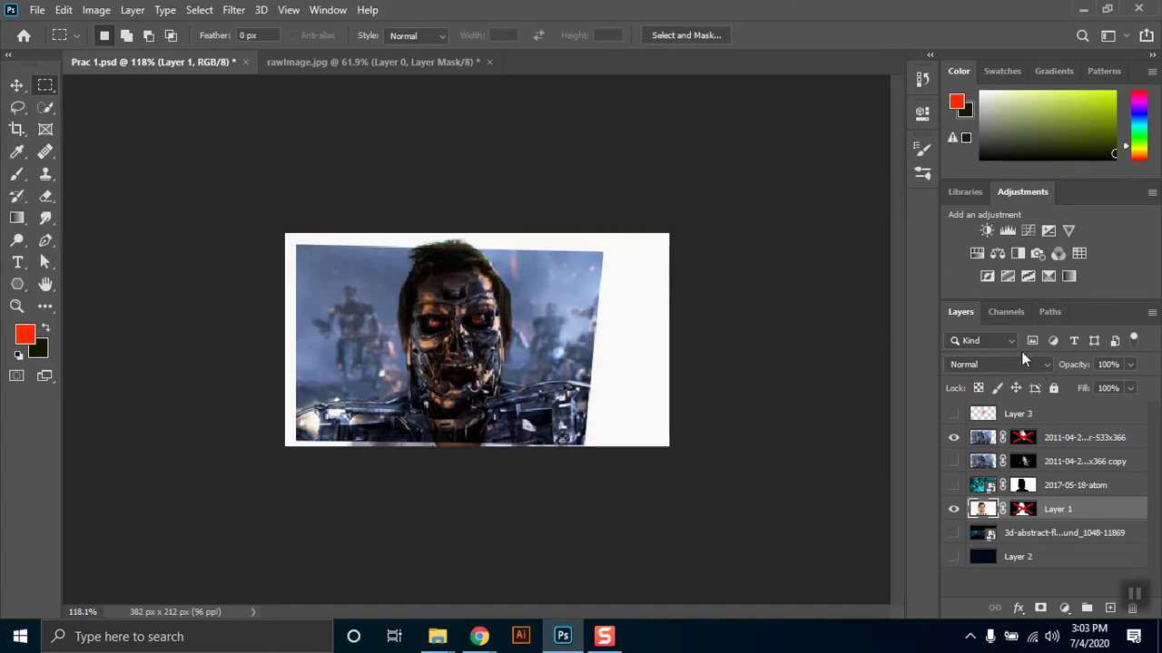
pyautogui.click(982, 437)
pyautogui.click(984, 364)
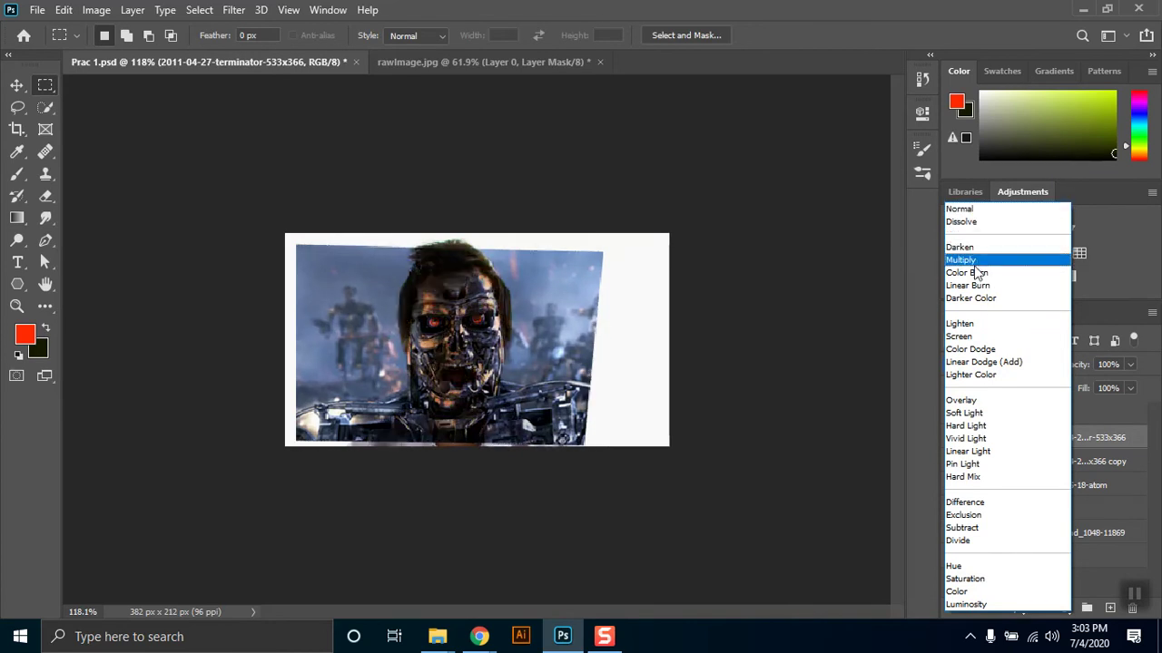
pyautogui.click(986, 310)
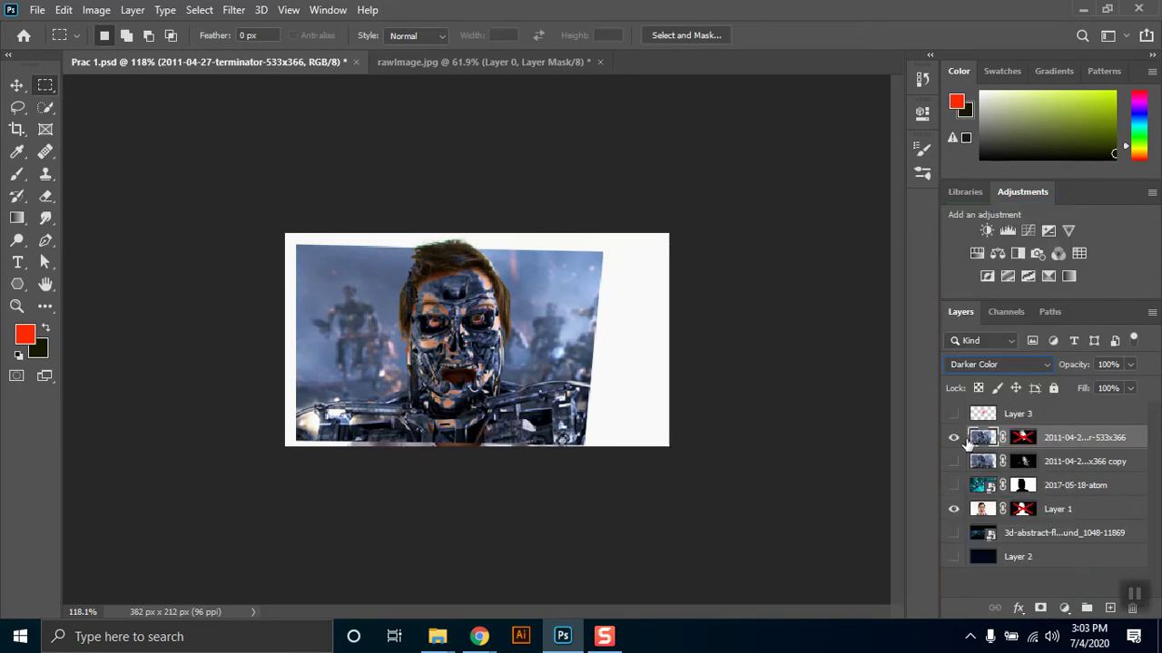
# Step: Briefly show and hide the 2017-05-18-atom layer, and make Layer 3 with the red eye glow visible
pyautogui.moveTo(952, 508); pyautogui.dragTo(954, 487)
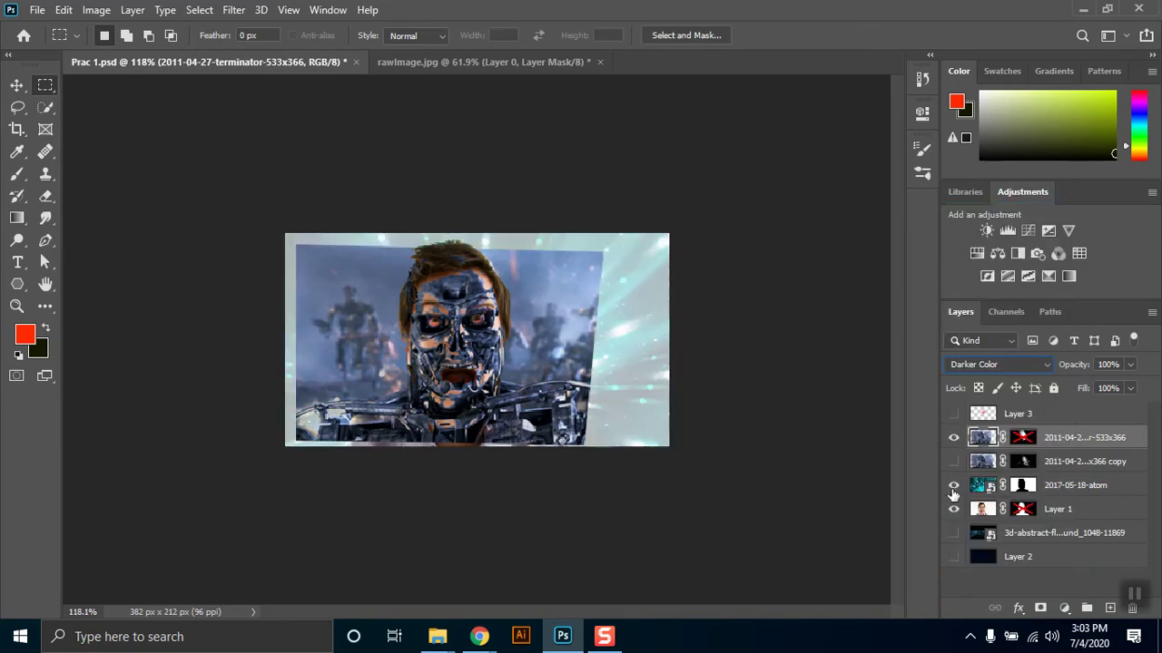
pyautogui.click(953, 486)
pyautogui.click(952, 414)
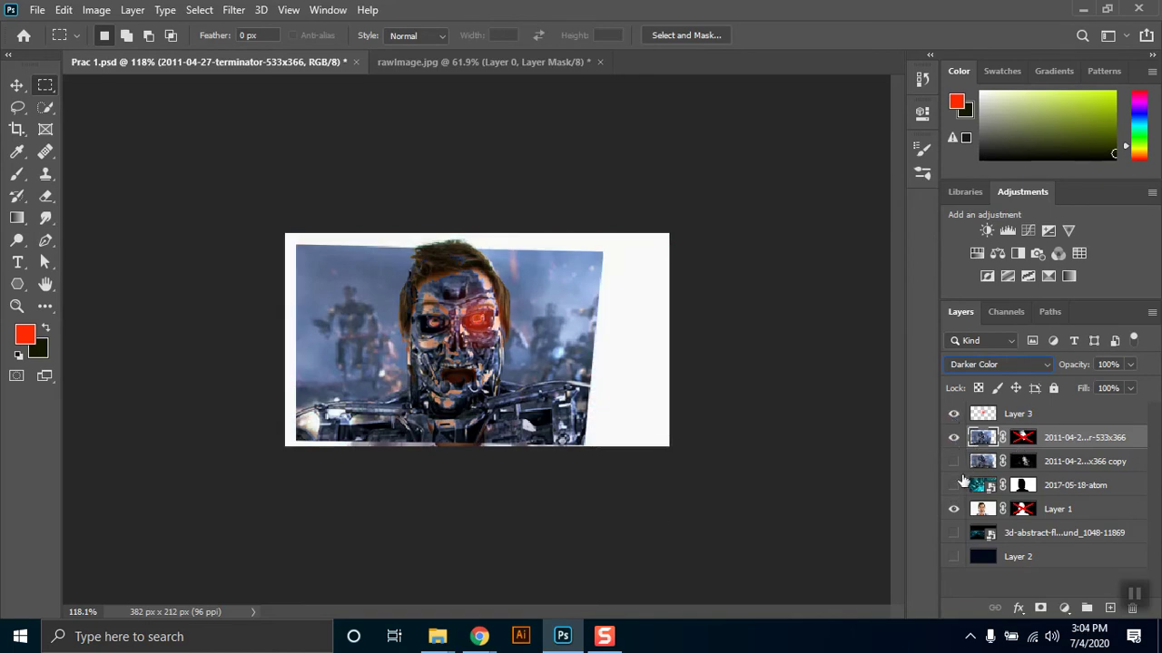
# Step: Re-enable the layer mask of the 2011-04-27-terminator-533x366 layer, keeping its copy hidden
pyautogui.rightClick(1029, 439)
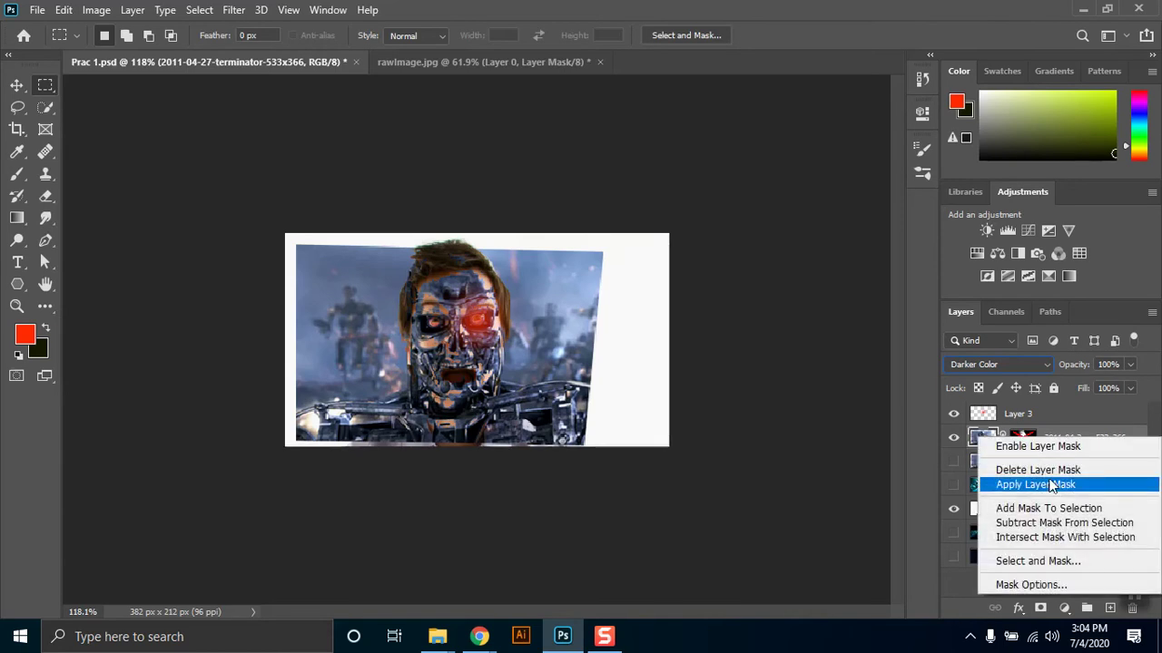
pyautogui.click(1032, 444)
pyautogui.click(950, 461)
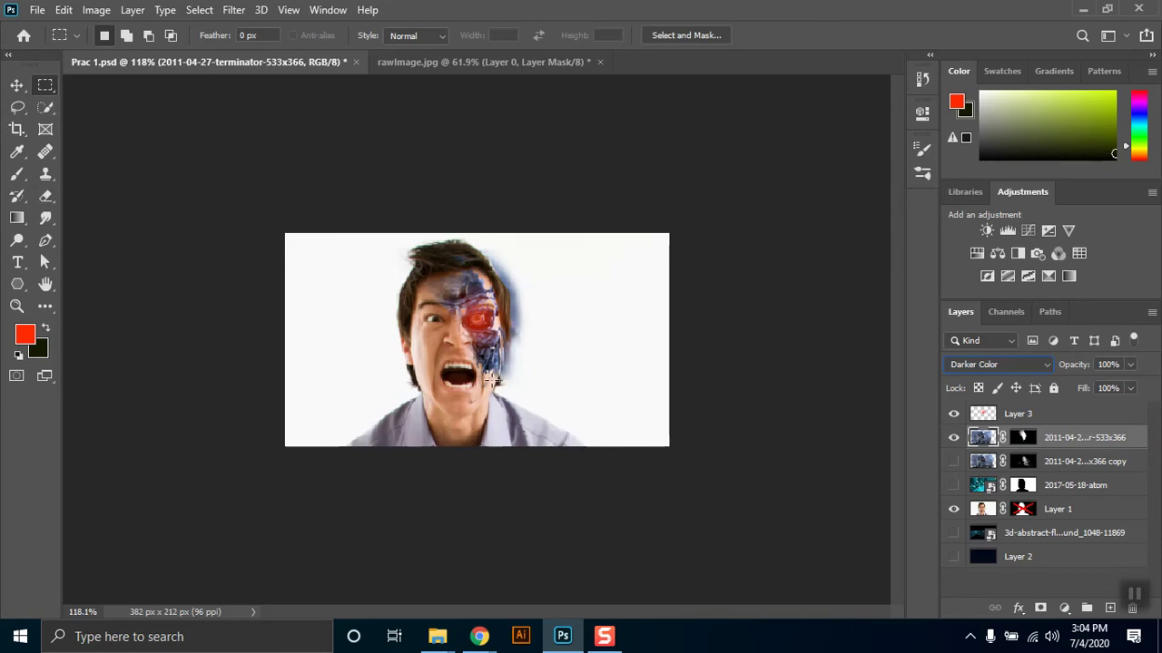
# Step: Paint black with a hard 42 px brush on the 2011-04-27-terminator-533x366 mask to hide the bluish halo around the man's hair
pyautogui.click(17, 174)
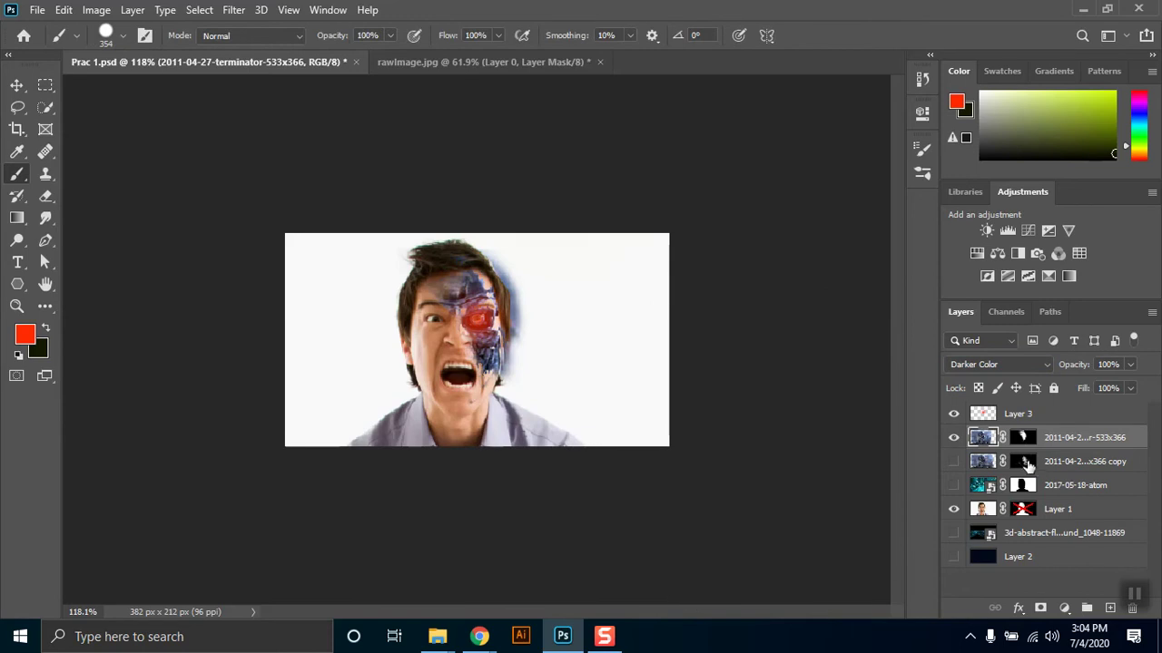
pyautogui.click(1023, 438)
pyautogui.press('d')
pyautogui.rightClick(508, 283)
pyautogui.click(608, 319)
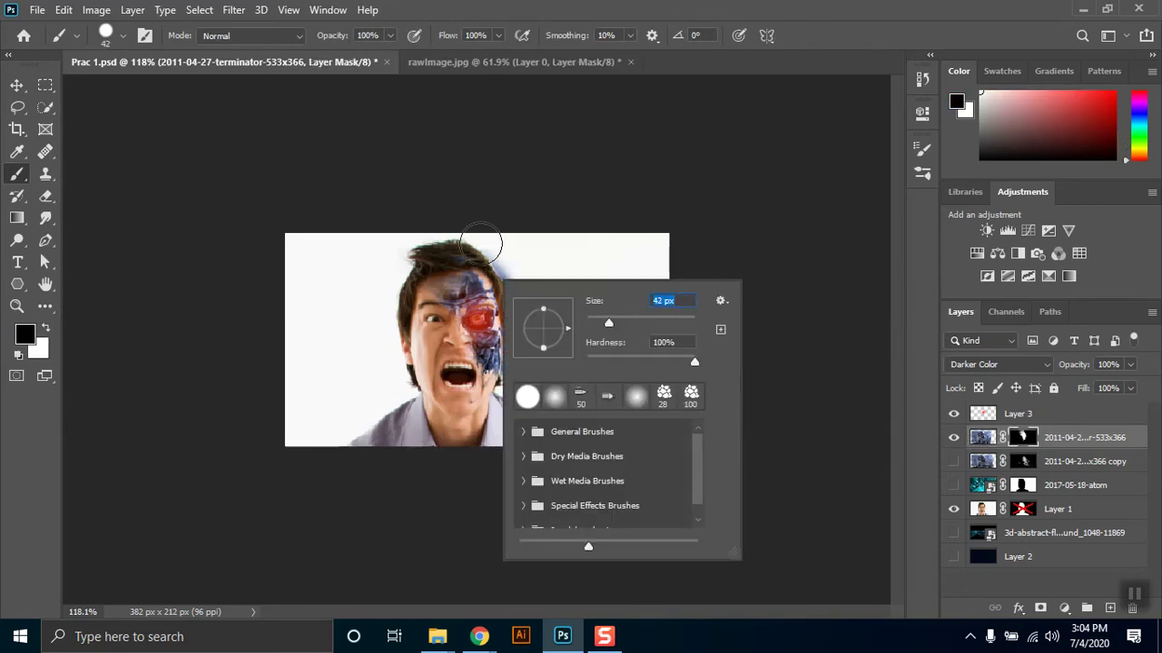
pyautogui.click(483, 246)
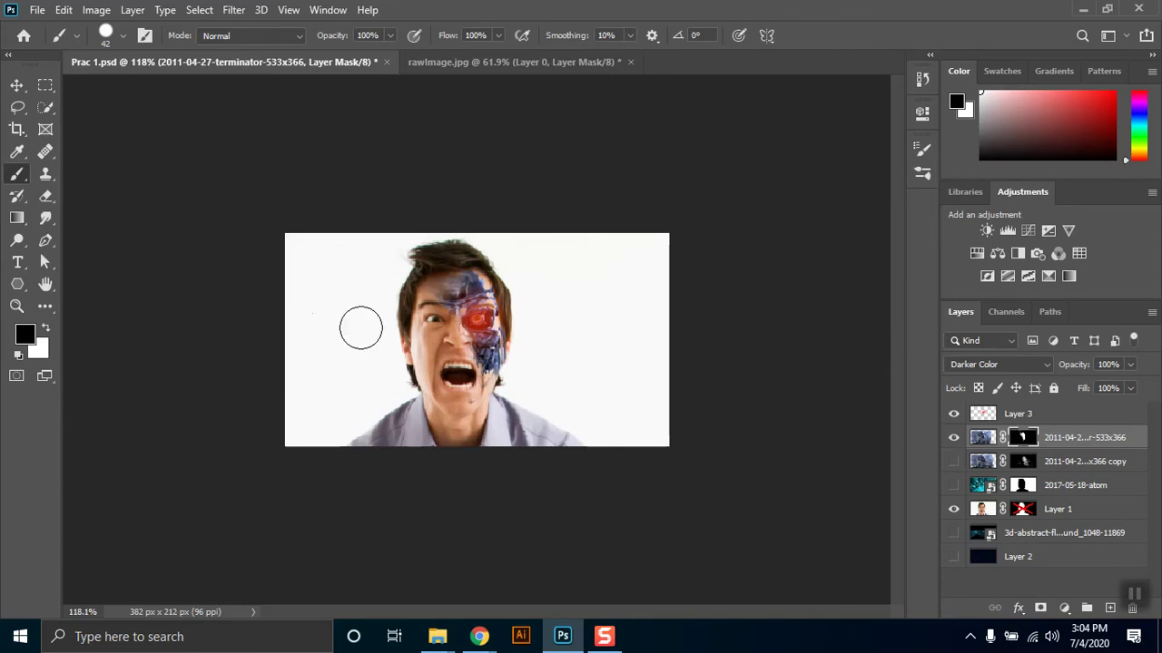
# Step: Switch the mask brush to white at 6 px with 100% hardness, working close on the man's face
pyautogui.press('x')
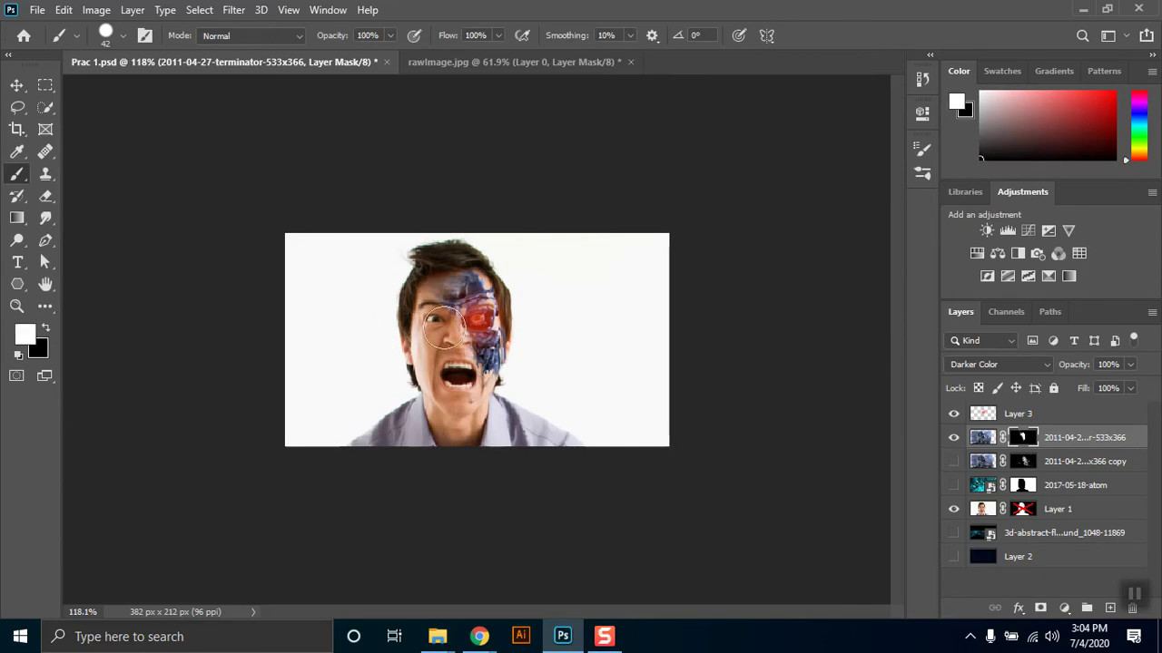
pyautogui.keyDown('alt'); pyautogui.scroll(4, 489, 309); pyautogui.keyUp('alt')
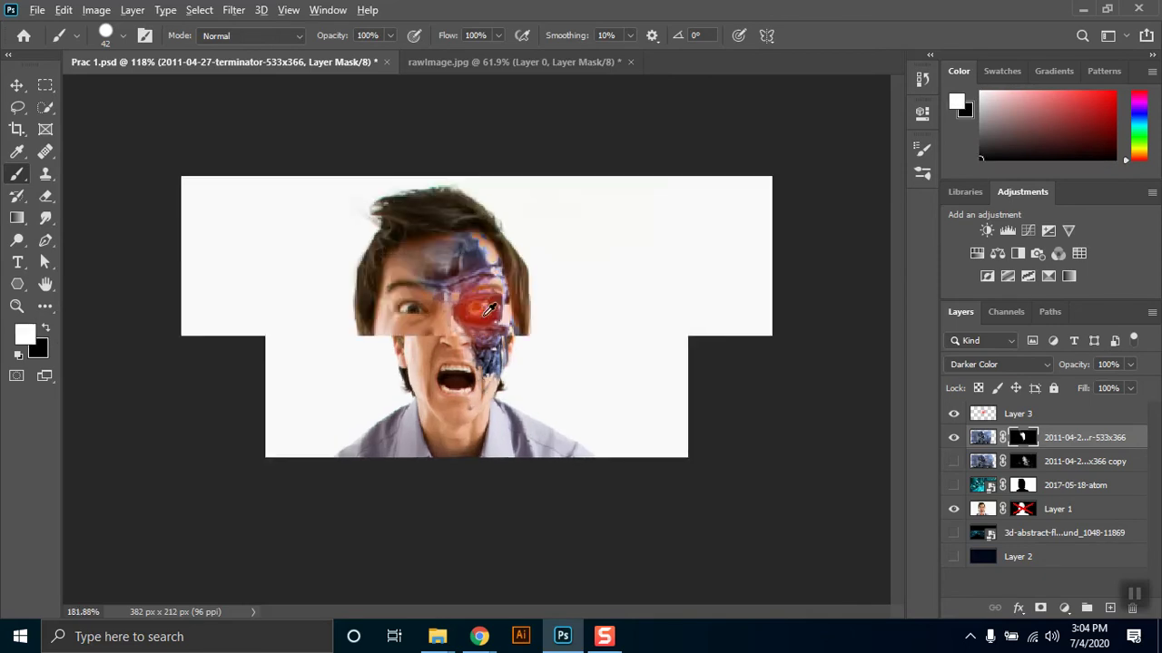
pyautogui.keyDown('alt'); pyautogui.scroll(2, 489, 309); pyautogui.keyUp('alt')
pyautogui.rightClick(514, 292)
pyautogui.moveTo(595, 320); pyautogui.dragTo(578, 319)
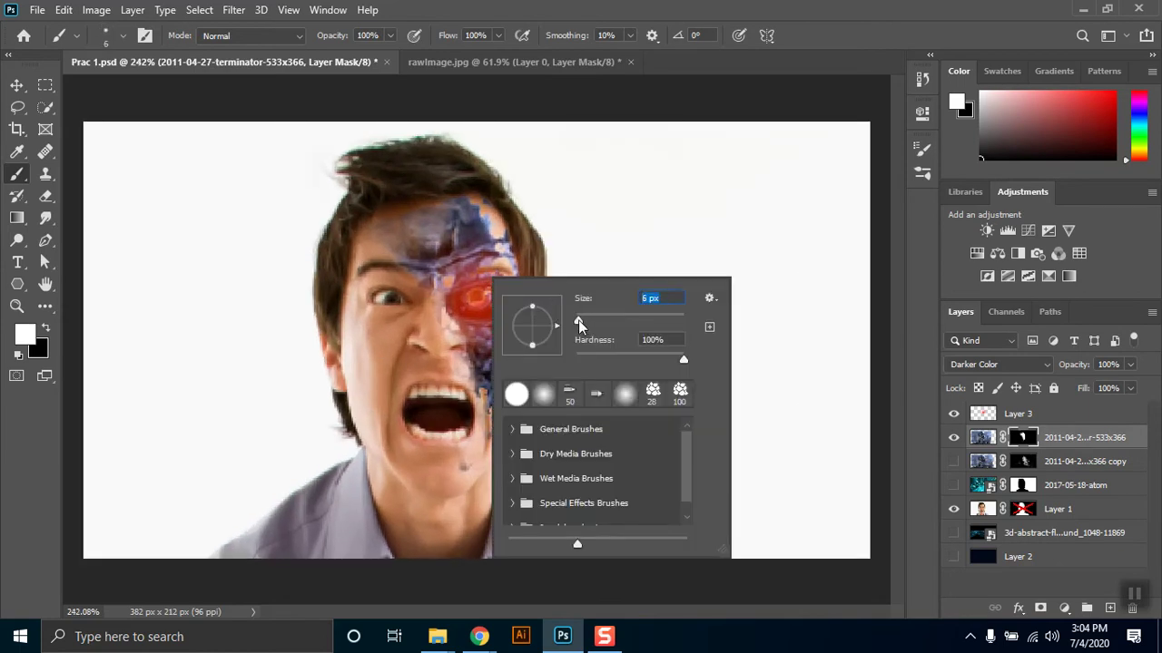
pyautogui.press('Return')
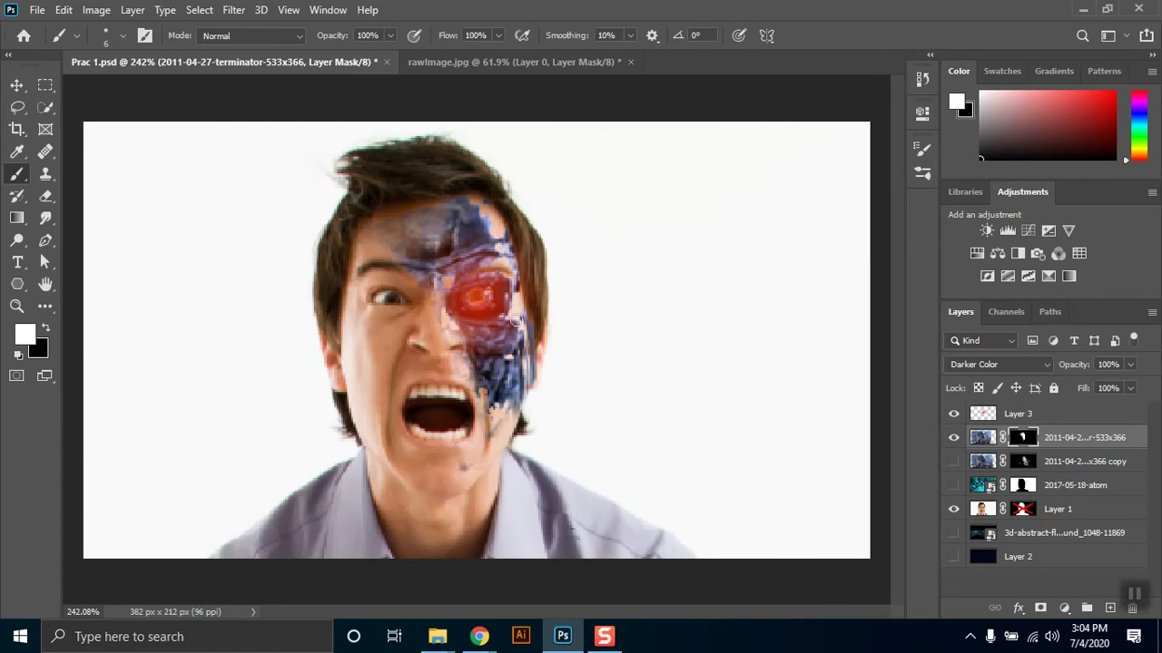
# Step: Try painting white on the mask over the unmasked eye's outer side, cheek and forehead, and undo the strokes
pyautogui.moveTo(373, 264)
pyautogui.mouseDown()
pyautogui.moveTo(352, 405)
pyautogui.moveTo(386, 290)
pyautogui.moveTo(376, 330)
pyautogui.mouseUp()
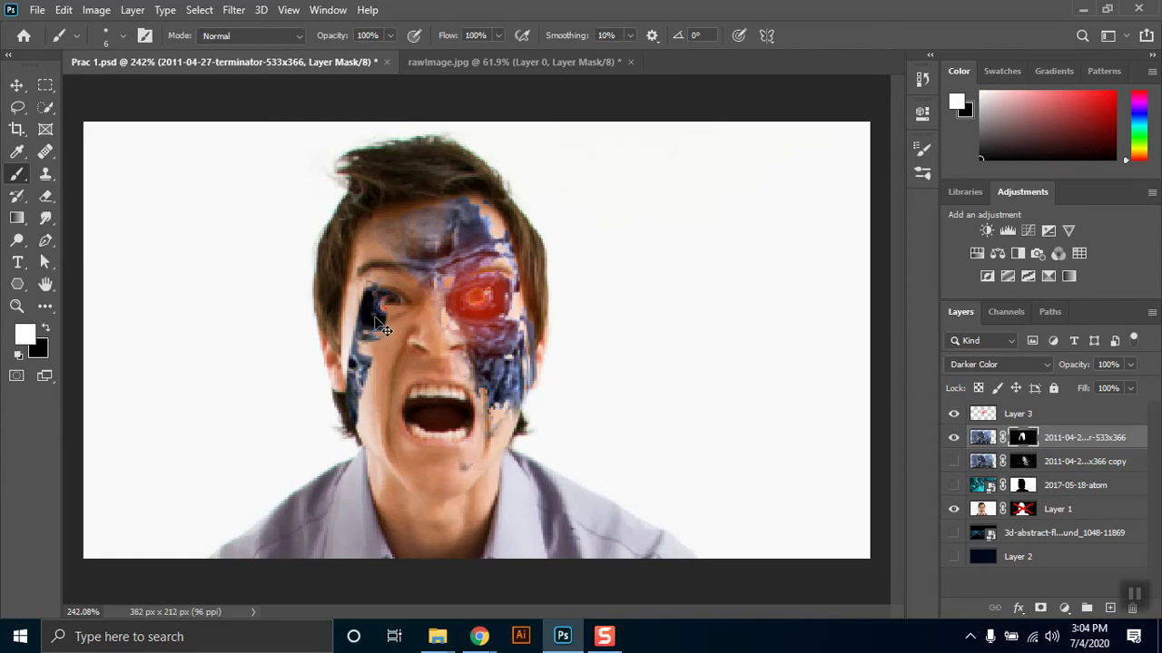
pyautogui.hotkey('ctrl', 'z')
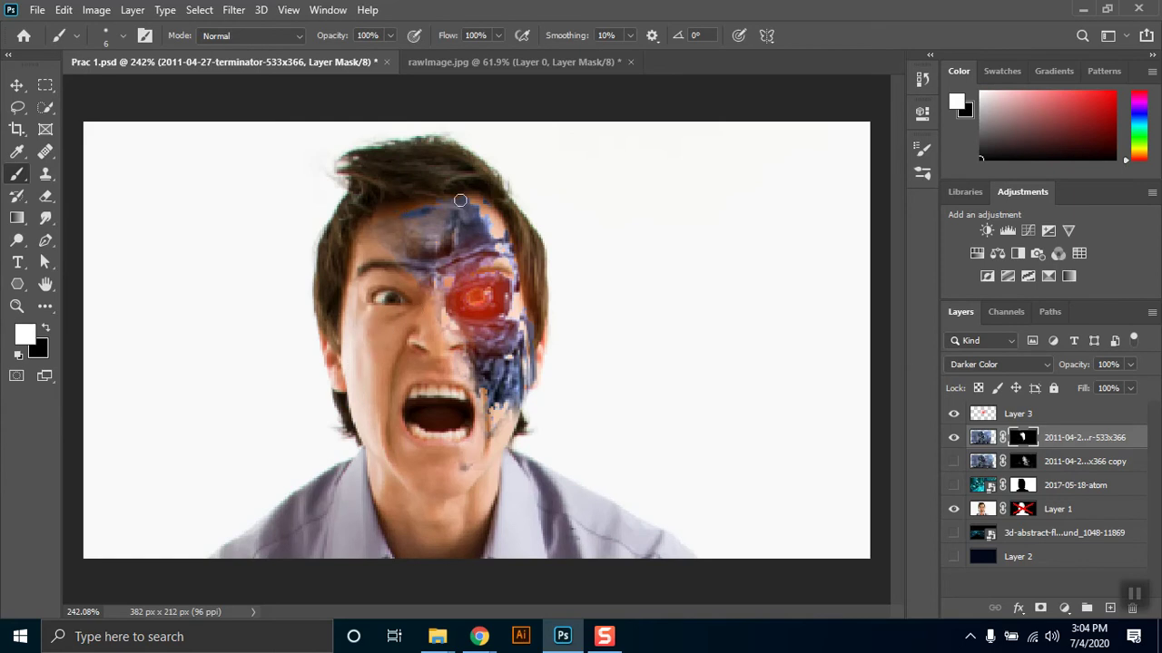
pyautogui.hotkey('ctrl', 'z')
# Step: Paint white on the mask with the 6 px brush to reveal more robot texture on the forehead and lower jaw
pyautogui.moveTo(456, 211); pyautogui.dragTo(444, 252)
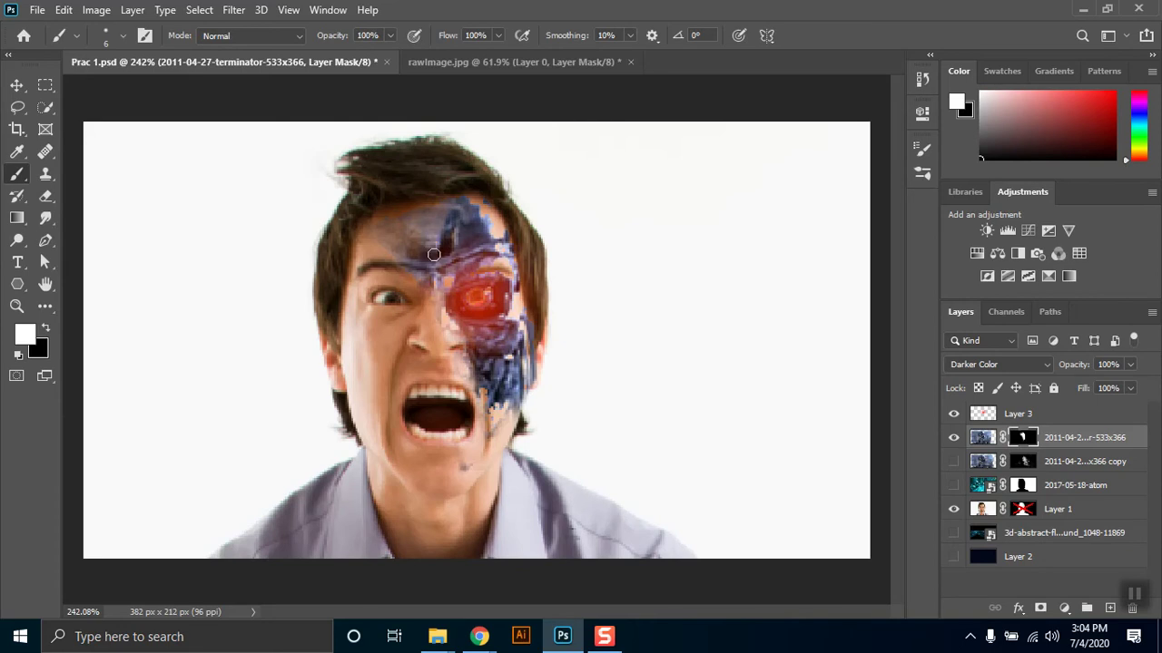
pyautogui.rightClick(555, 272)
pyautogui.press('Return')
pyautogui.moveTo(406, 247); pyautogui.dragTo(439, 229)
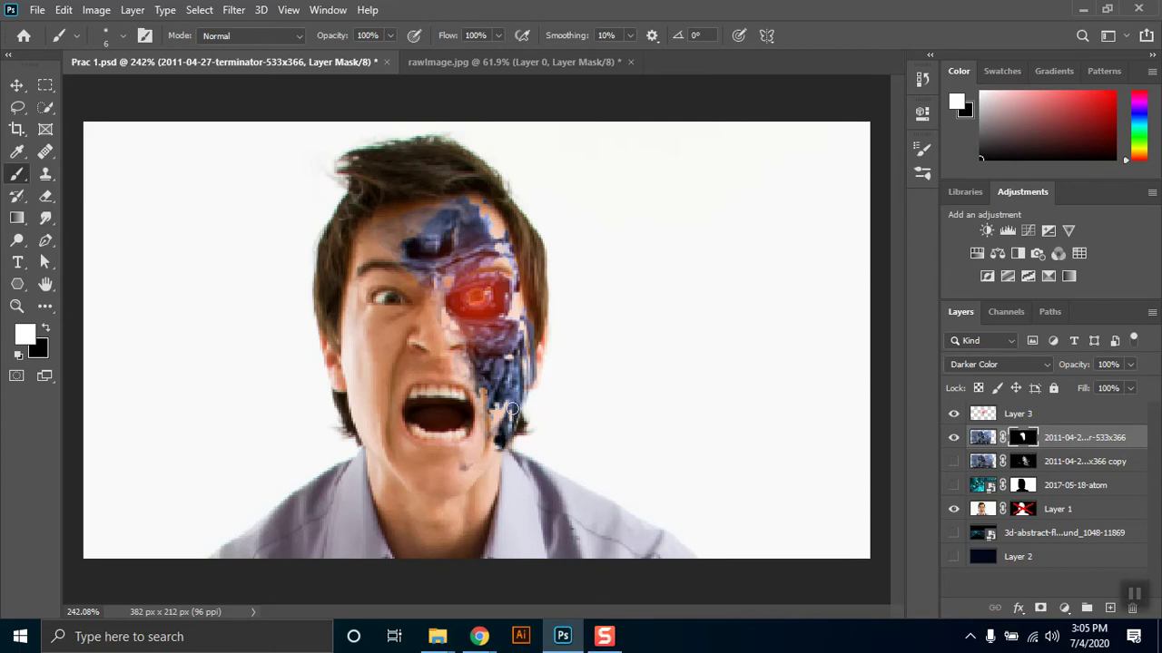
# Step: Touch up the robot texture's lower jaw edge on the mask with a 1 px brush, and show the 2011-04-27-terminator-533x366 copy layer
pyautogui.rightClick(512, 409)
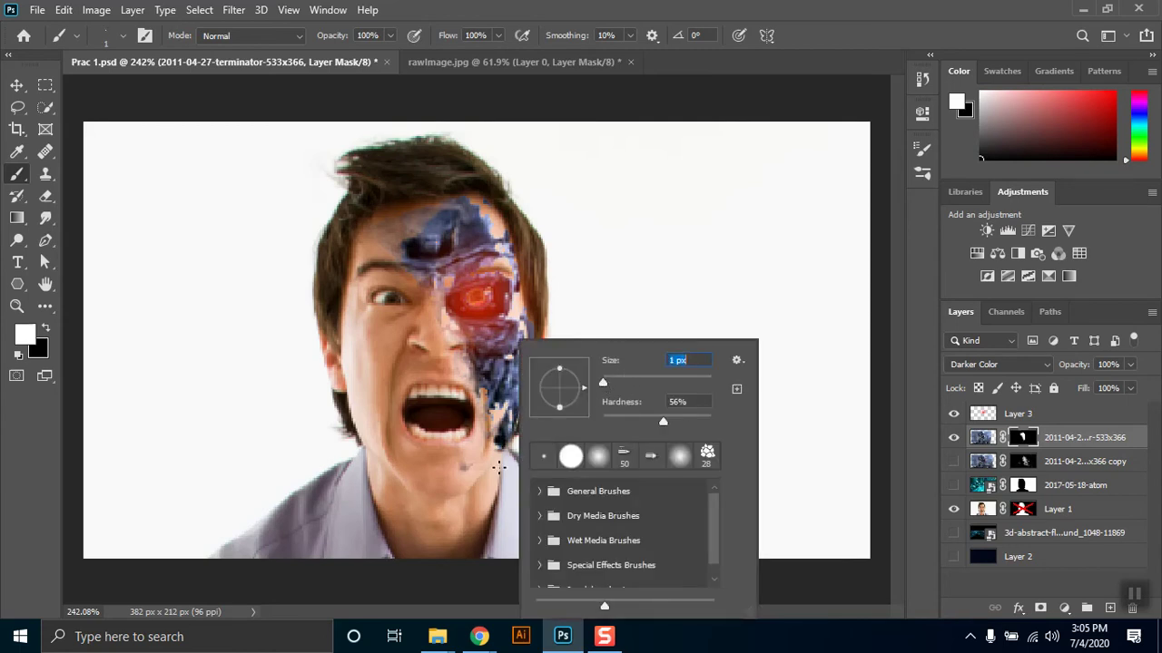
pyautogui.click(497, 451)
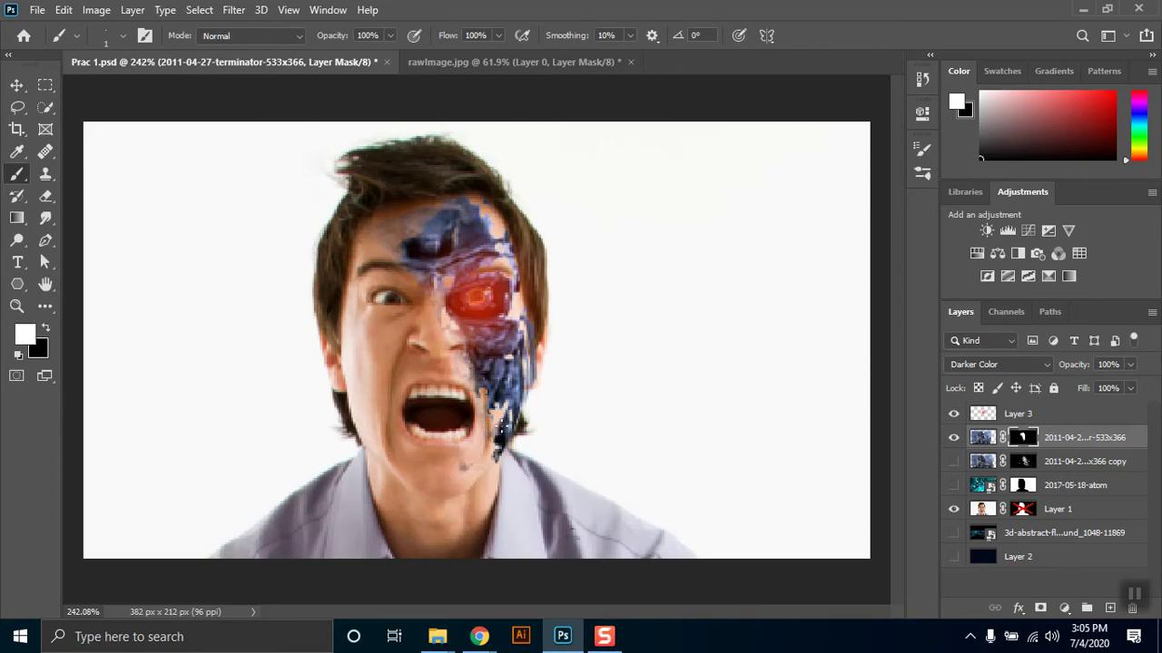
pyautogui.press('x')
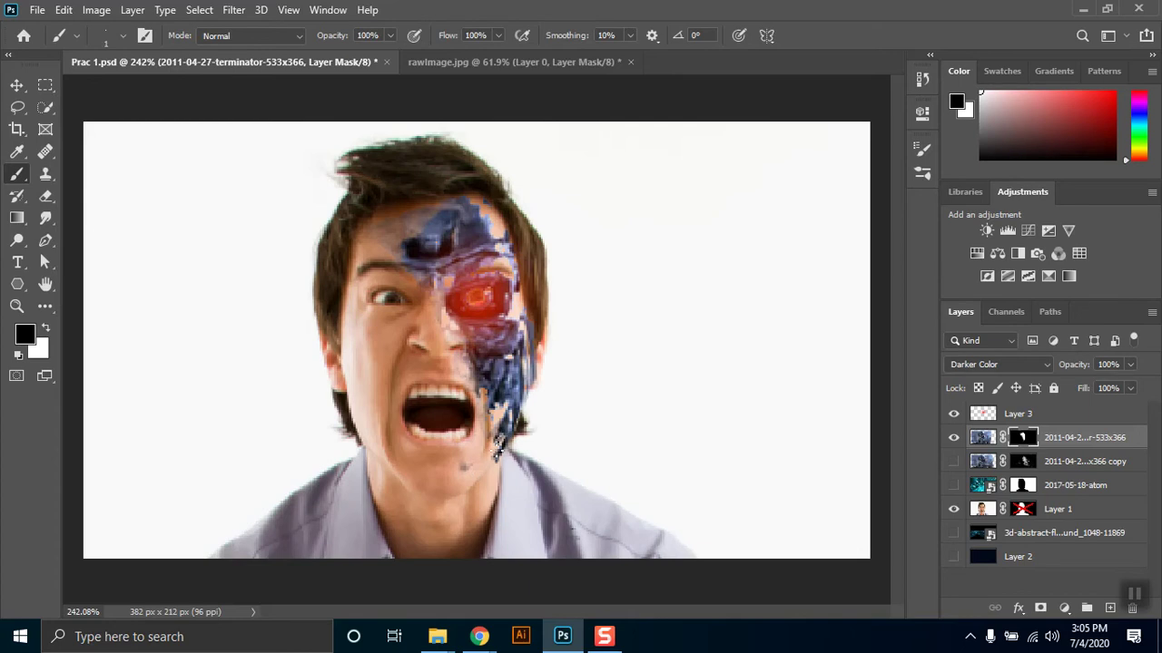
pyautogui.scroll(-1, 644, 455)
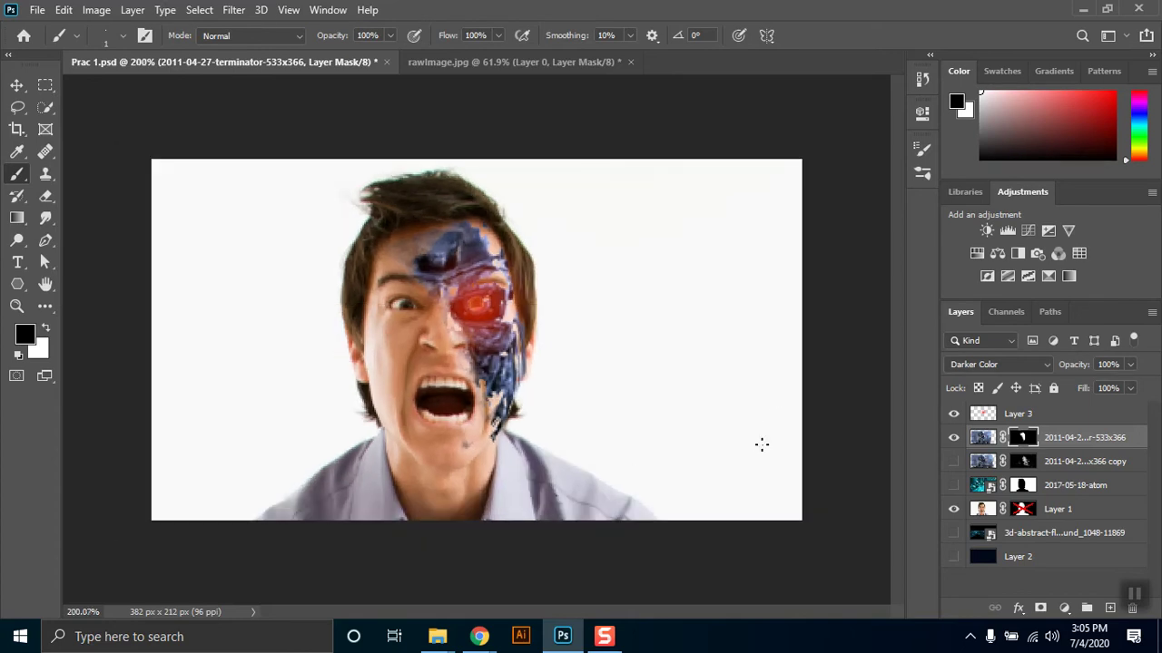
pyautogui.click(952, 460)
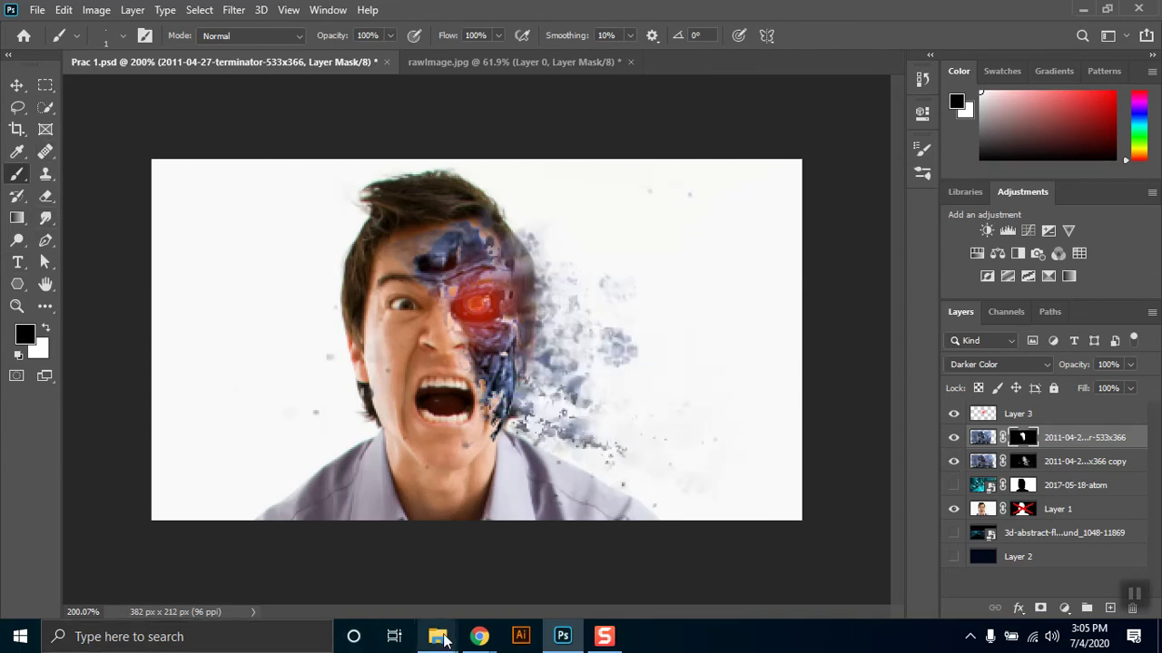
# Step: Check the Google Meet call's chat and participant list in Chrome, and return to Photoshop
pyautogui.moveTo(470, 640)
pyautogui.click(406, 555)
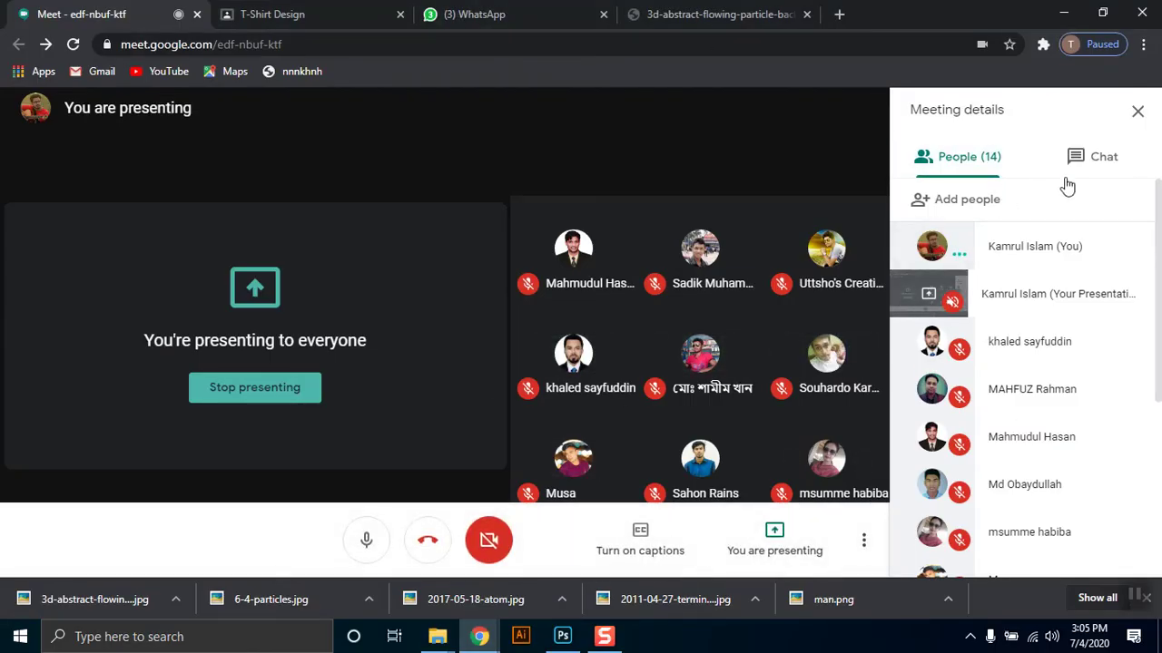
pyautogui.click(1102, 158)
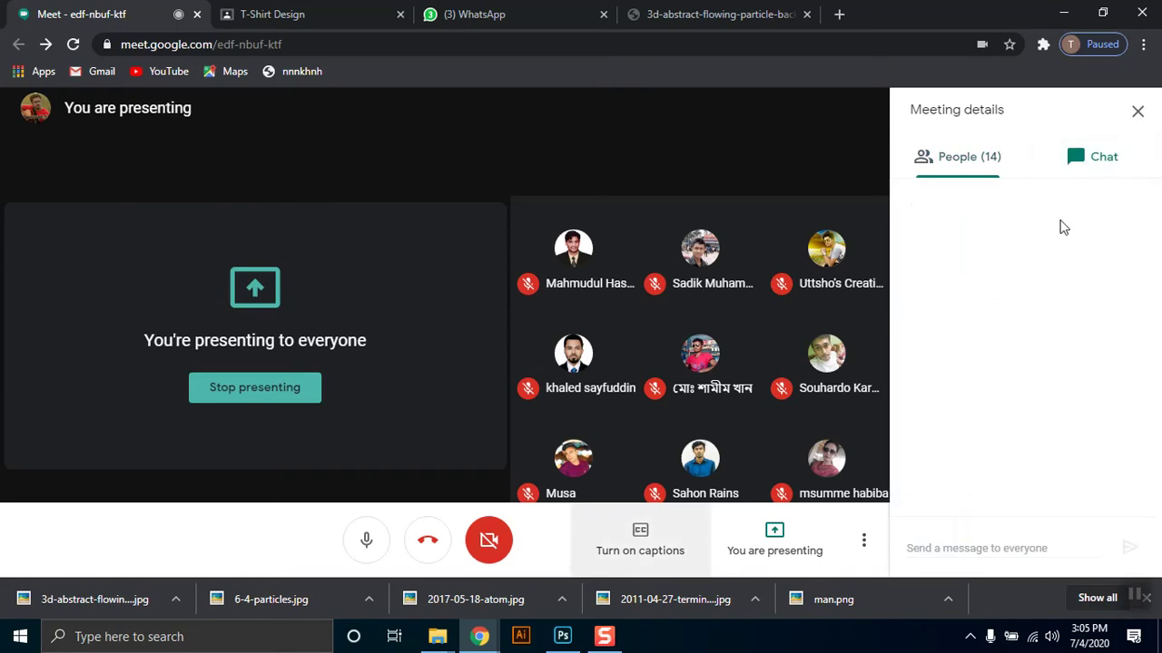
pyautogui.click(955, 158)
pyautogui.click(563, 636)
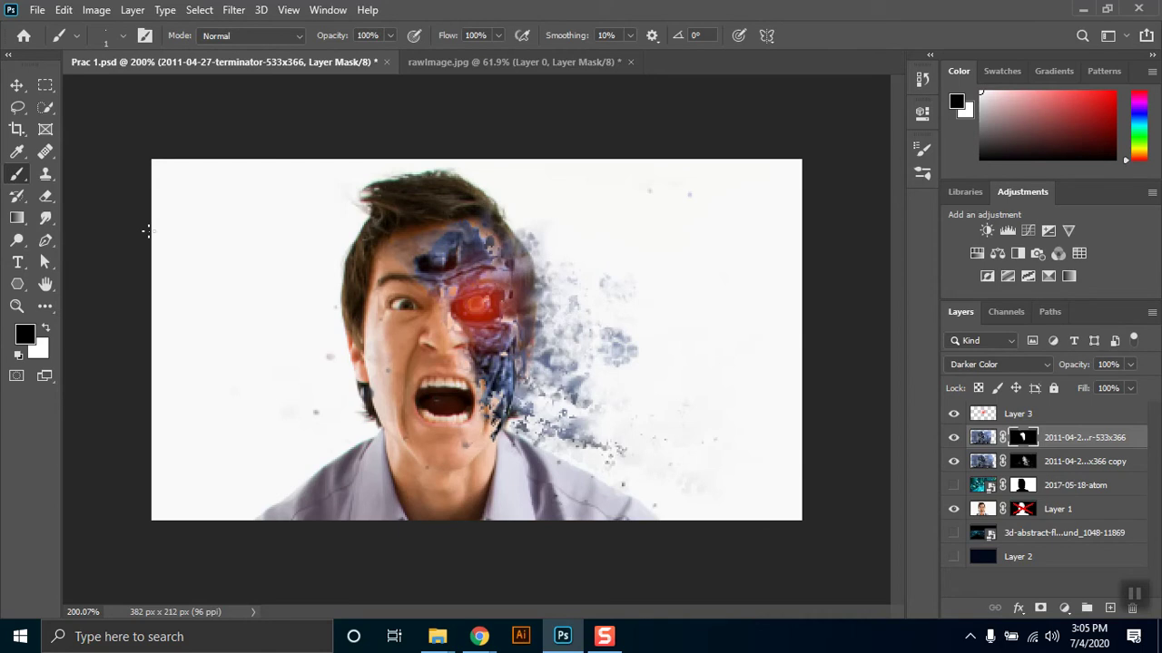
# Step: Paint black with a 39 px brush on the terminator copy layer's mask to hide stray specks around the man
pyautogui.rightClick(336, 308)
pyautogui.moveTo(437, 348); pyautogui.dragTo(464, 350)
pyautogui.write('39')
pyautogui.press('Return')
pyautogui.click(1022, 463)
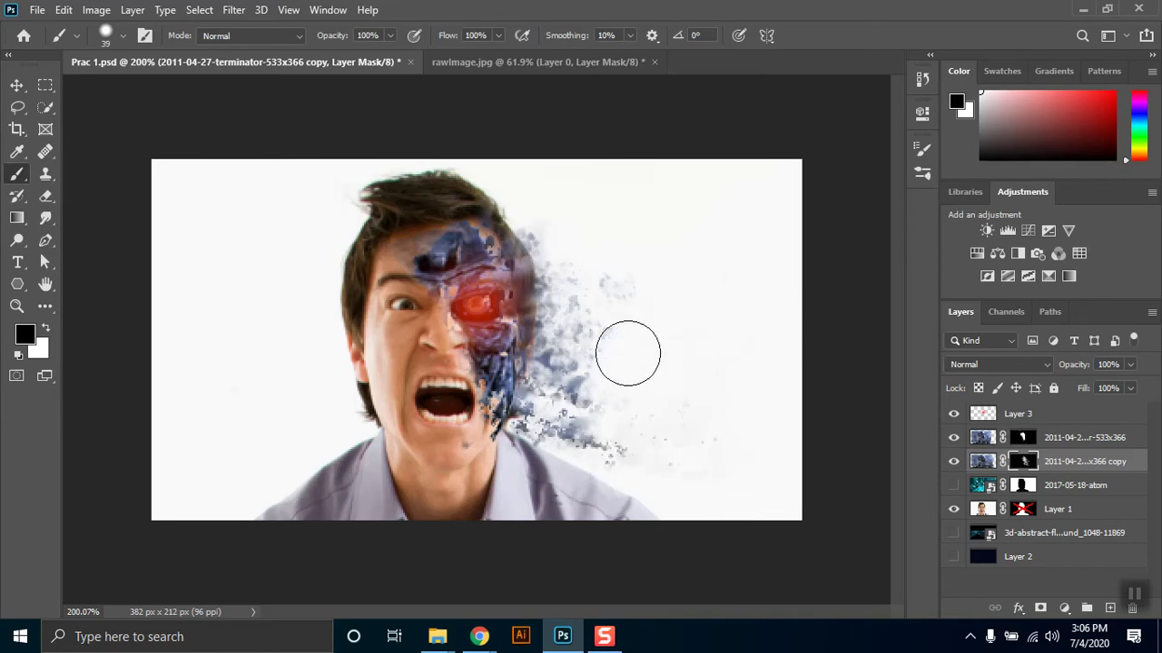
# Step: Fade the outer particles beside the face by painting black on the copy mask with a 146 px brush at 0% hardness
pyautogui.rightClick(680, 292)
pyautogui.moveTo(824, 372); pyautogui.dragTo(763, 372)
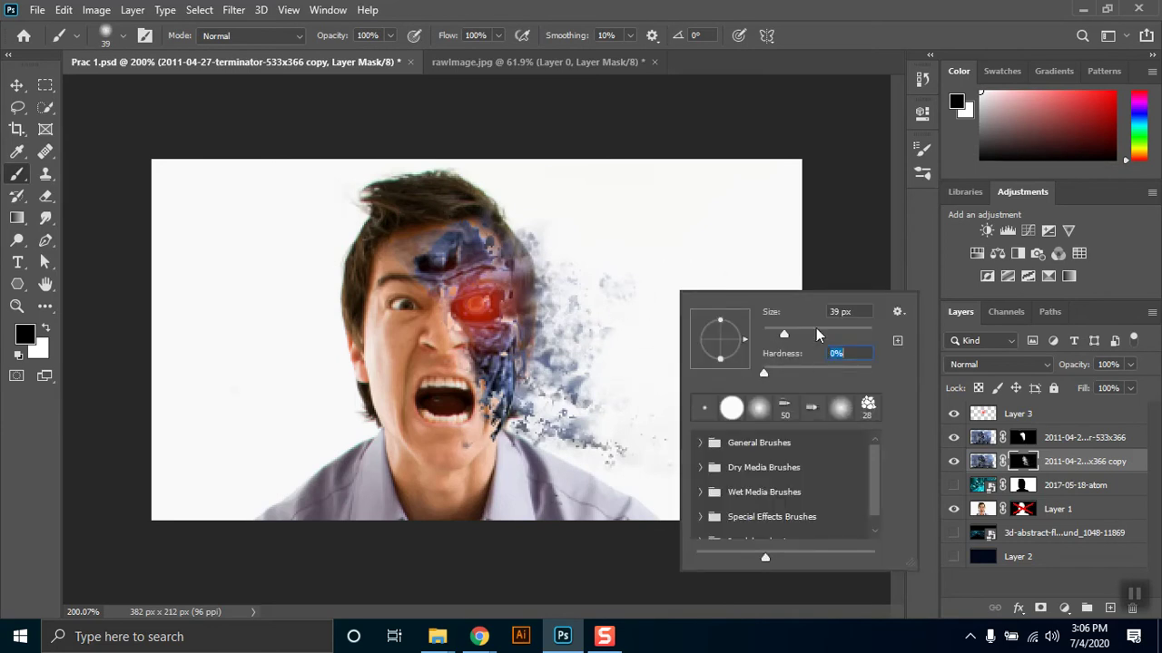
pyautogui.moveTo(784, 334); pyautogui.dragTo(830, 334)
pyautogui.press('Return')
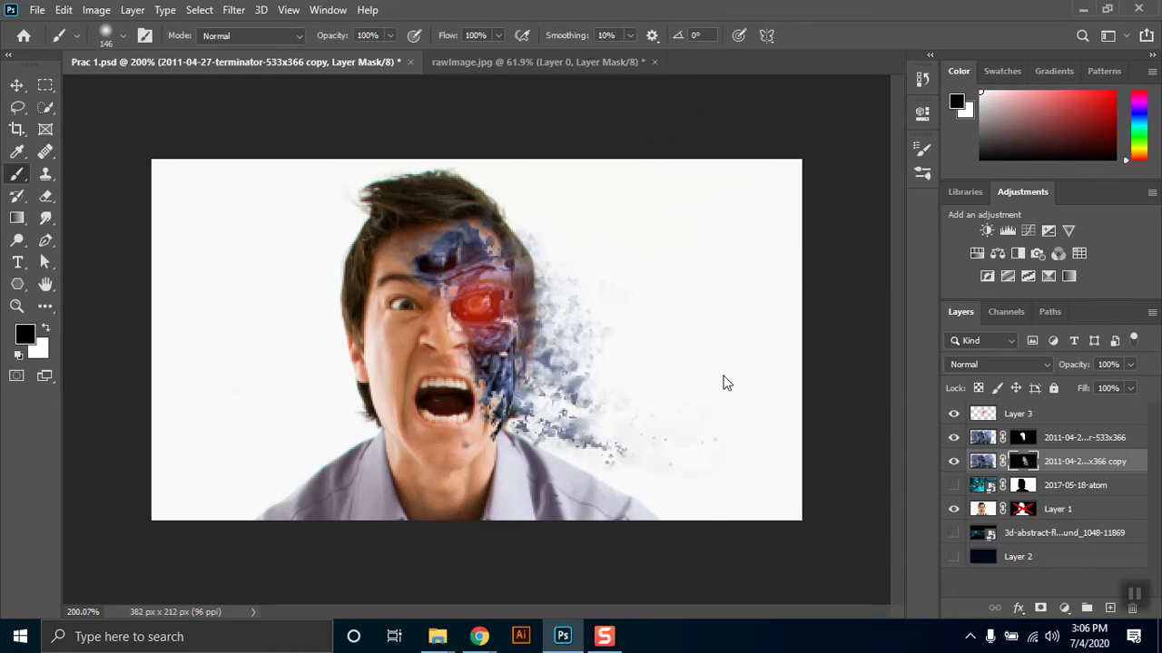
pyautogui.moveTo(617, 565); pyautogui.dragTo(555, 547)
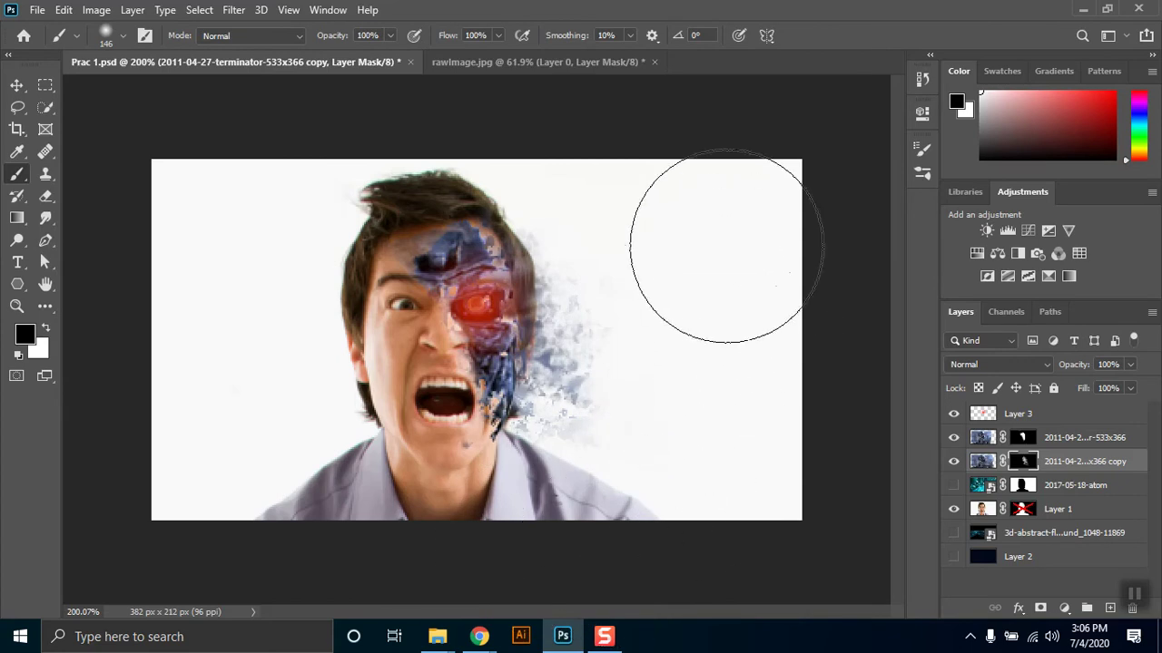
# Step: Paint black on the copy mask with a soft 31 px brush to thin the particles close to the cheek and jaw
pyautogui.rightClick(803, 336)
pyautogui.click(862, 329)
pyautogui.click(845, 324)
pyautogui.click(590, 363)
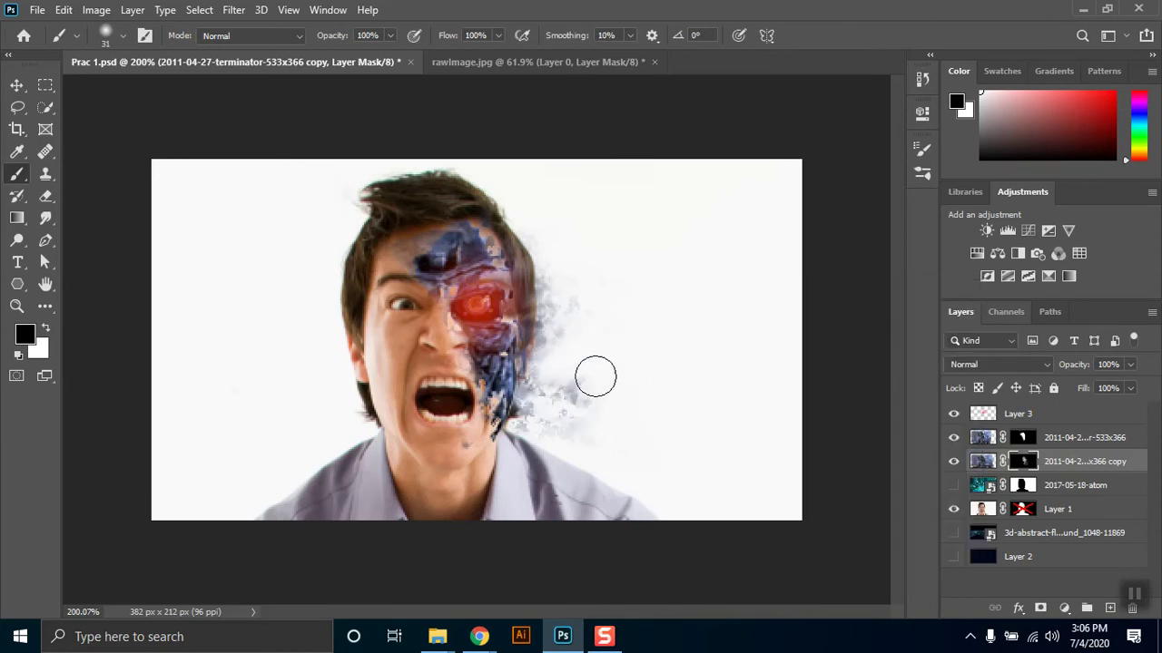
pyautogui.moveTo(599, 391)
pyautogui.mouseDown()
pyautogui.moveTo(525, 406)
pyautogui.moveTo(576, 441)
pyautogui.mouseUp()
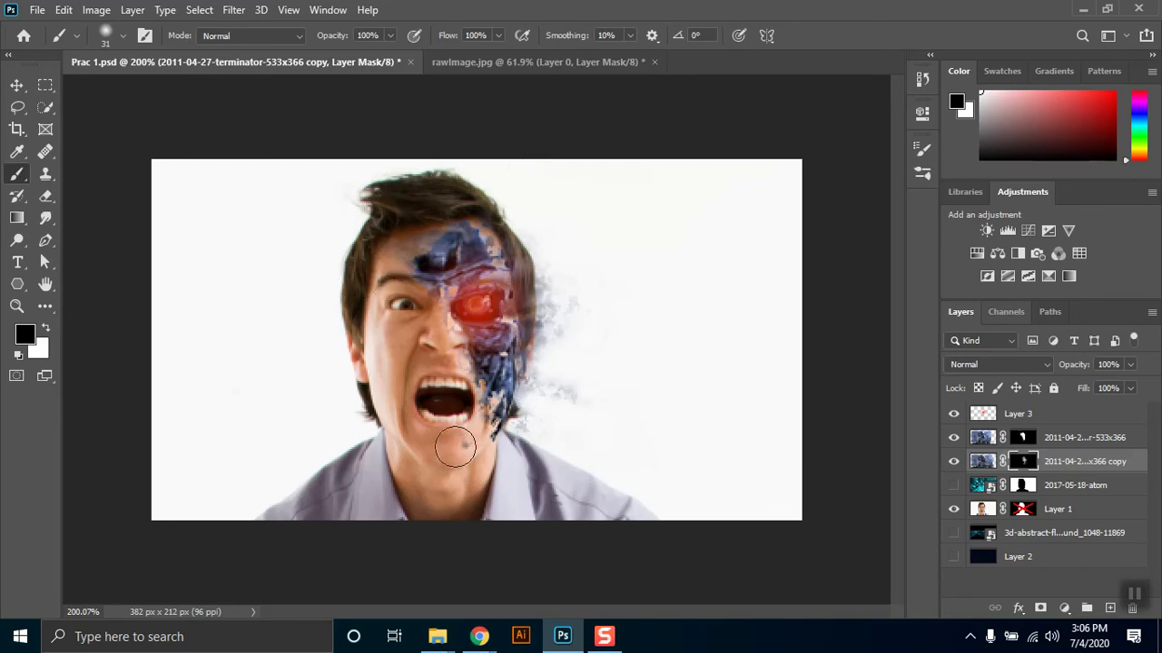
# Step: Compare the composite with the 2011-04-27-terminator-533x366, its copy and the 2017-05-18-atom layers each hidden and shown
pyautogui.click(1024, 439)
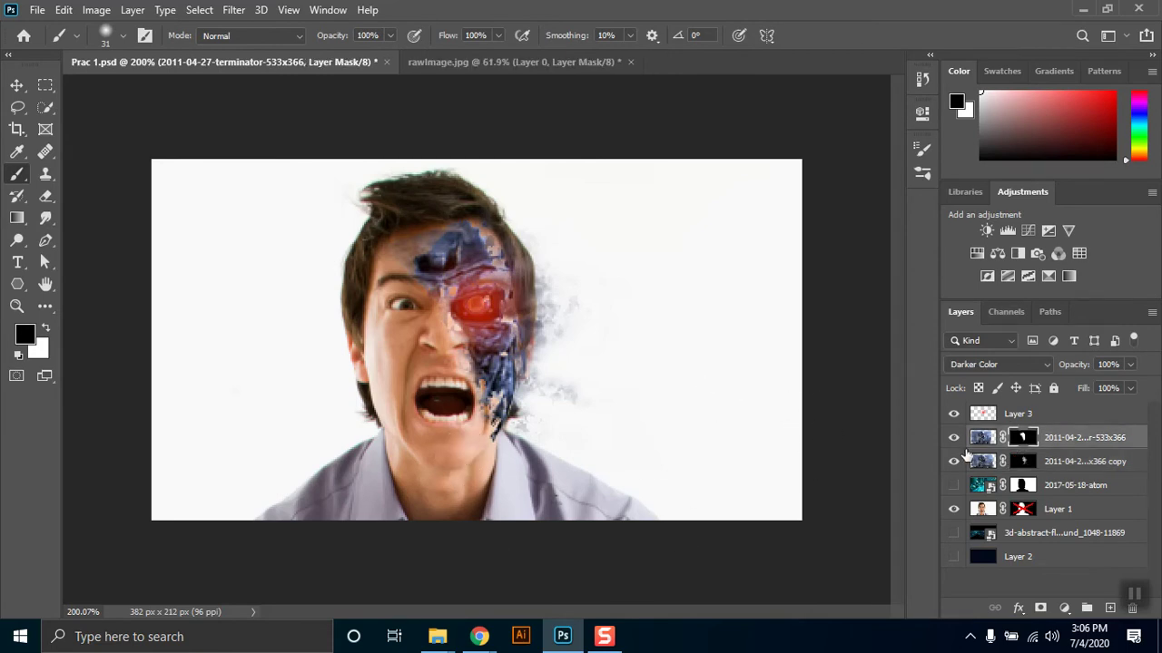
pyautogui.click(953, 439)
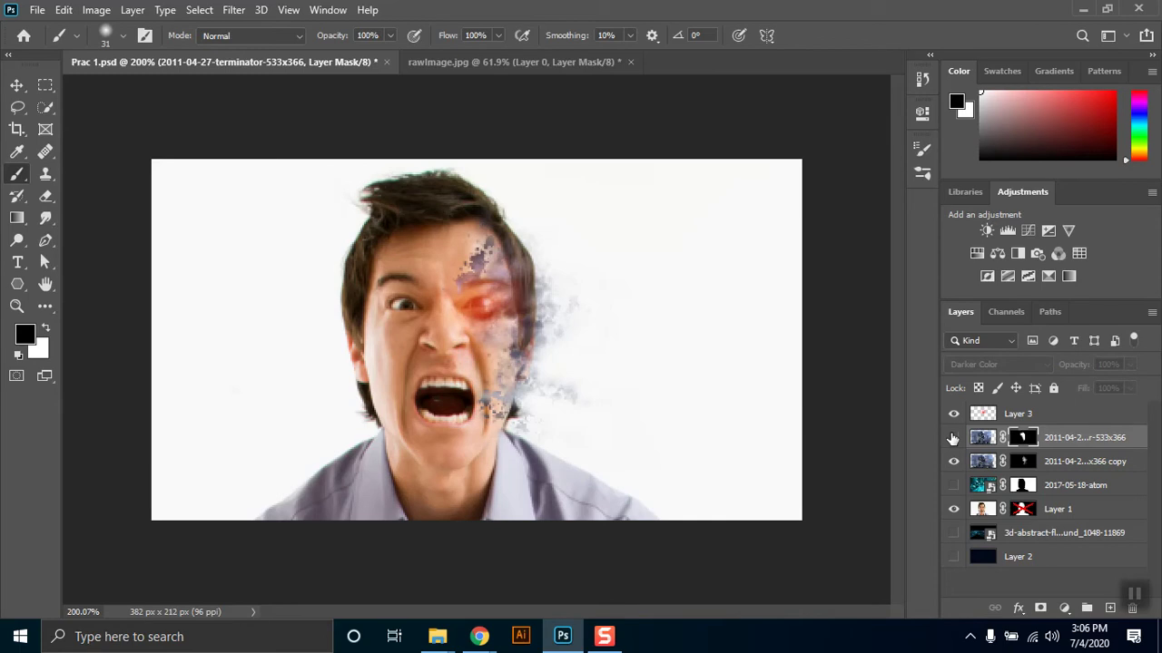
pyautogui.click(953, 438)
pyautogui.click(953, 438)
pyautogui.click(953, 438)
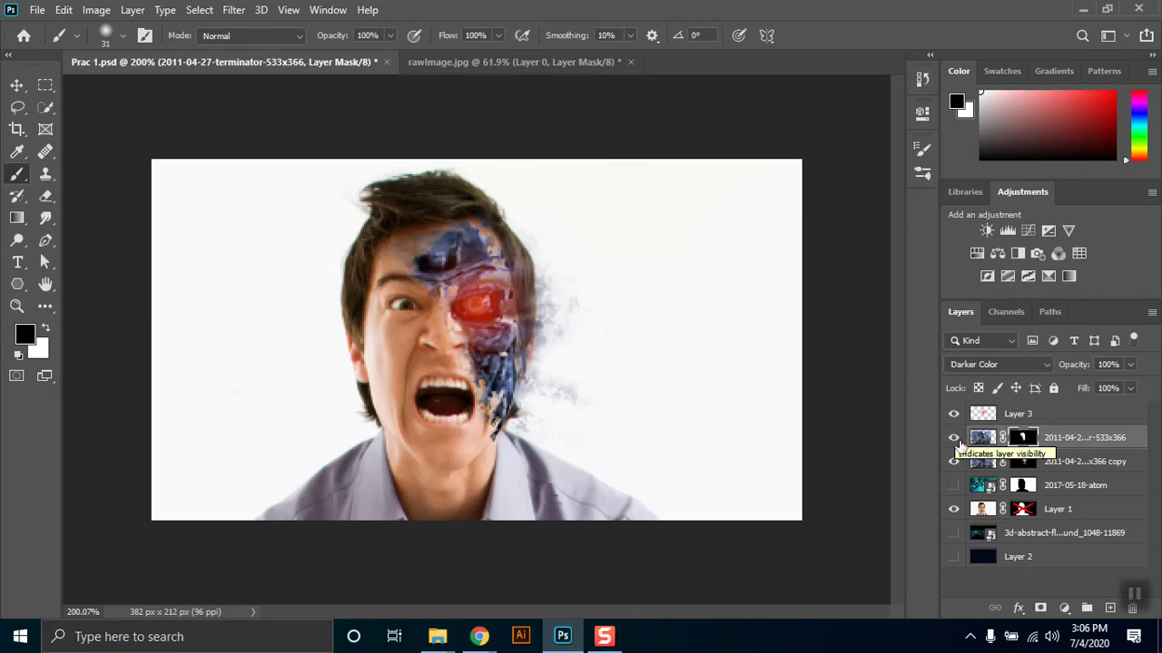
pyautogui.click(953, 462)
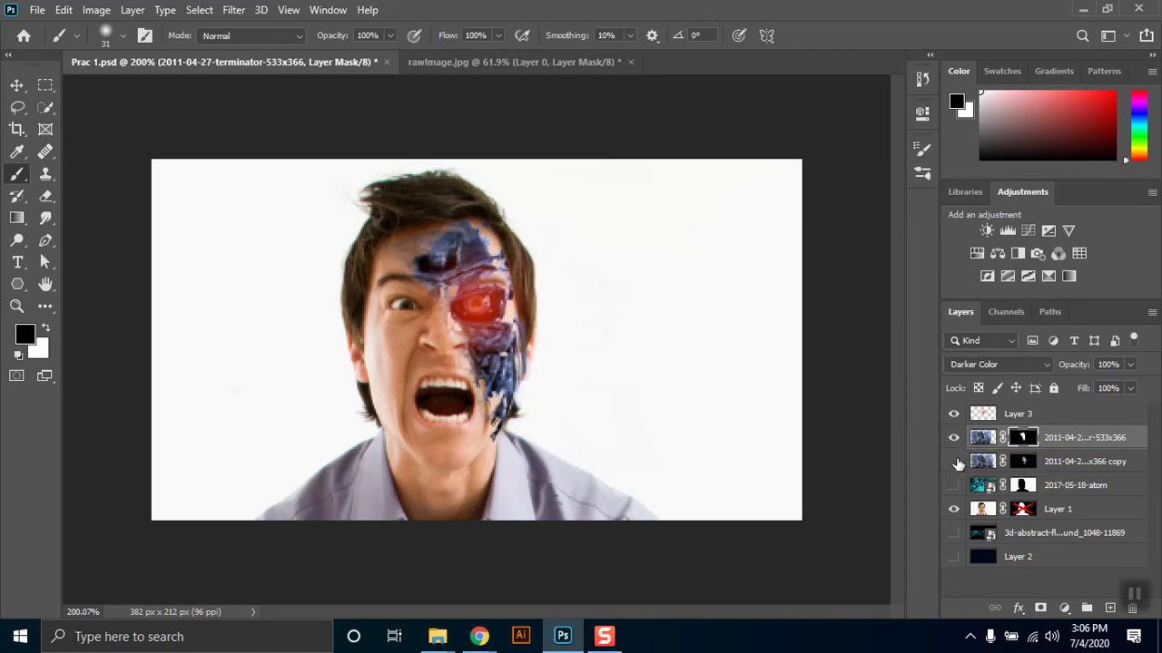
pyautogui.click(953, 462)
pyautogui.click(954, 486)
pyautogui.click(954, 486)
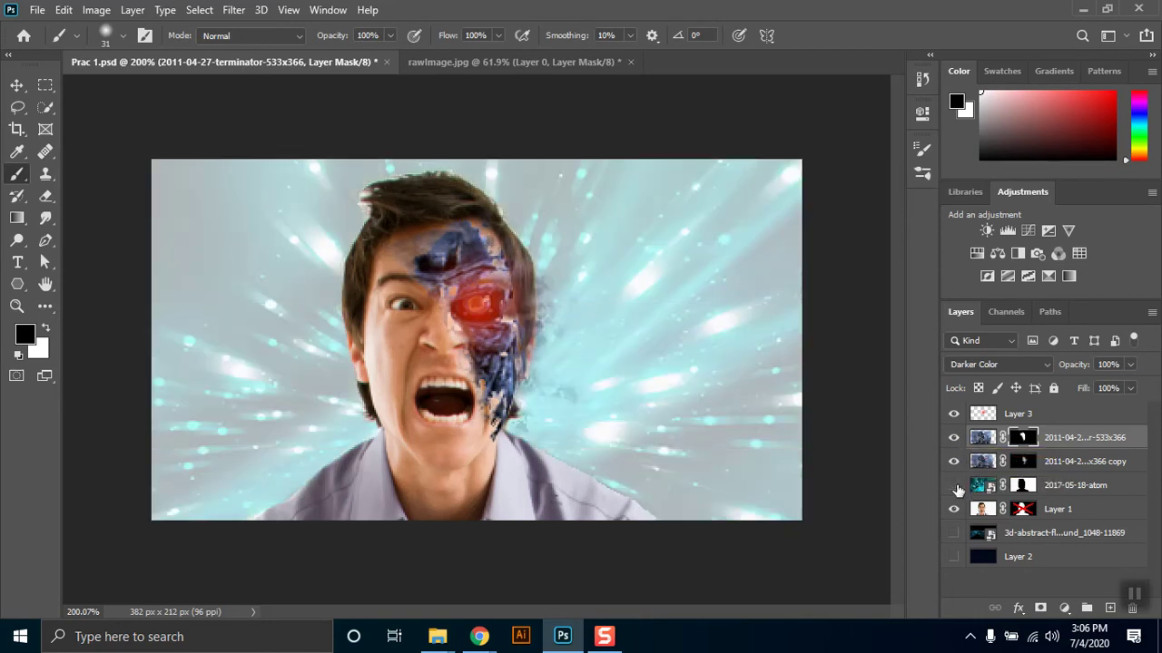
# Step: Bring up the rawImage.jpg document, and check the Google Meet call and its microphone in Chrome before returning to Photoshop
pyautogui.click(467, 62)
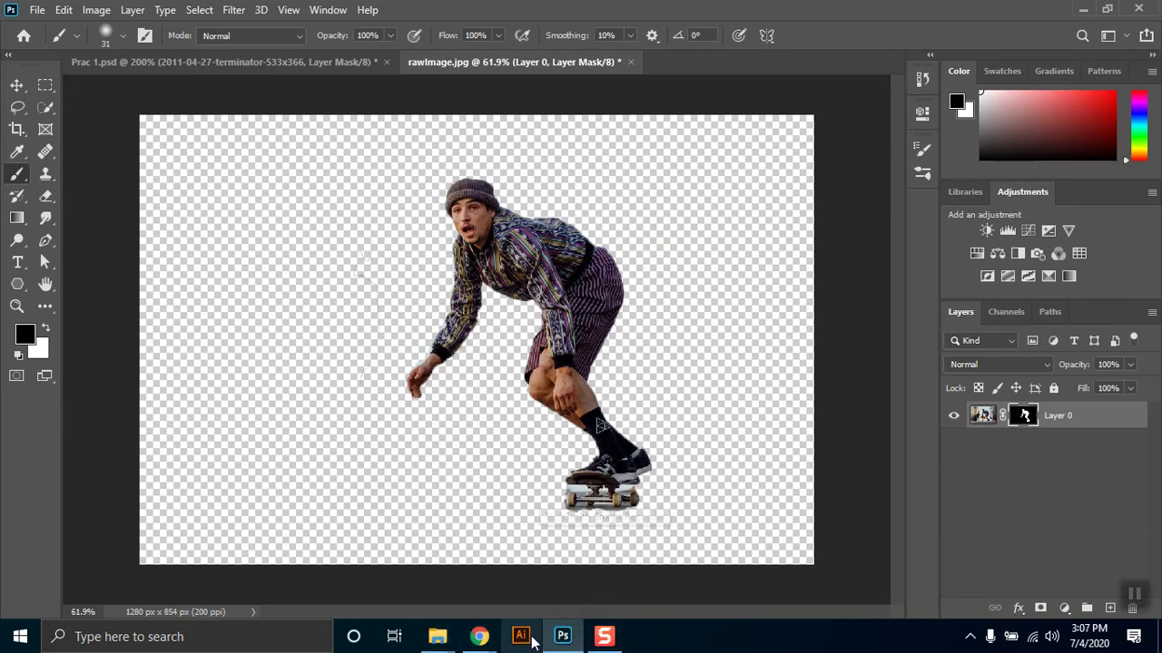
pyautogui.moveTo(479, 636)
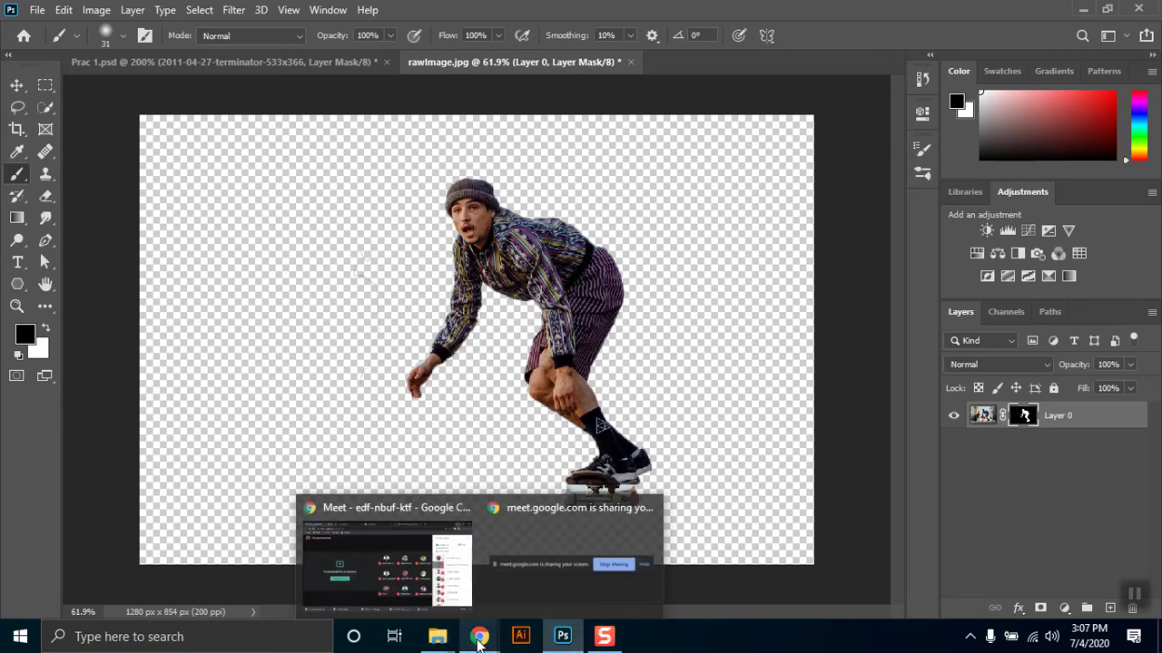
pyautogui.click(339, 558)
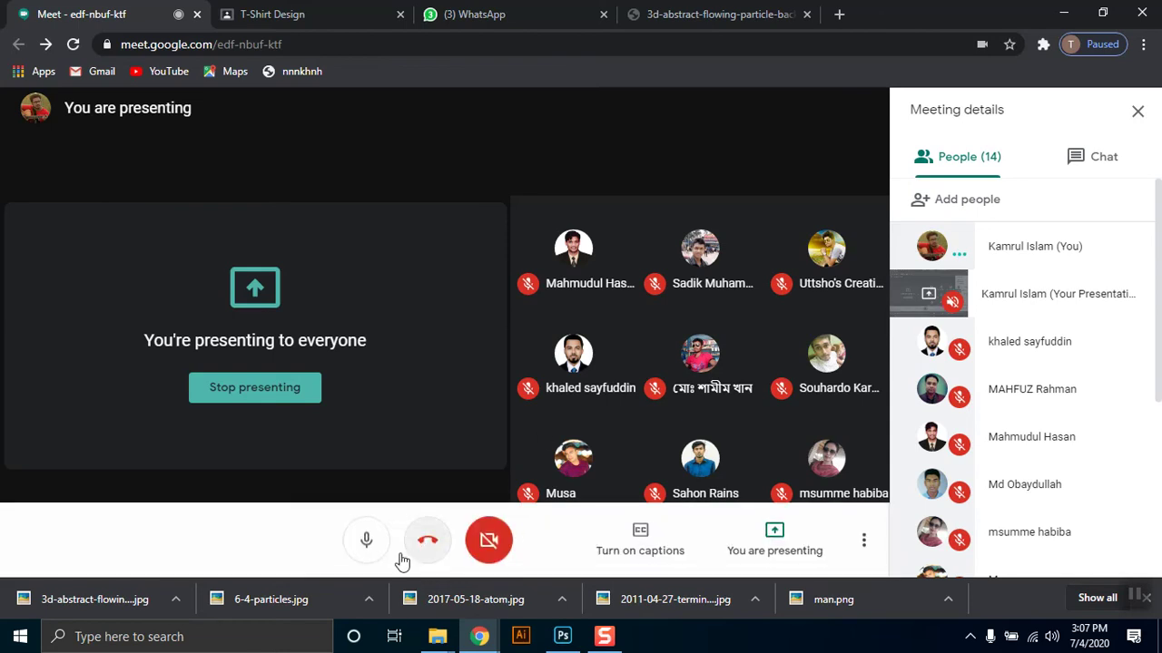
pyautogui.click(366, 542)
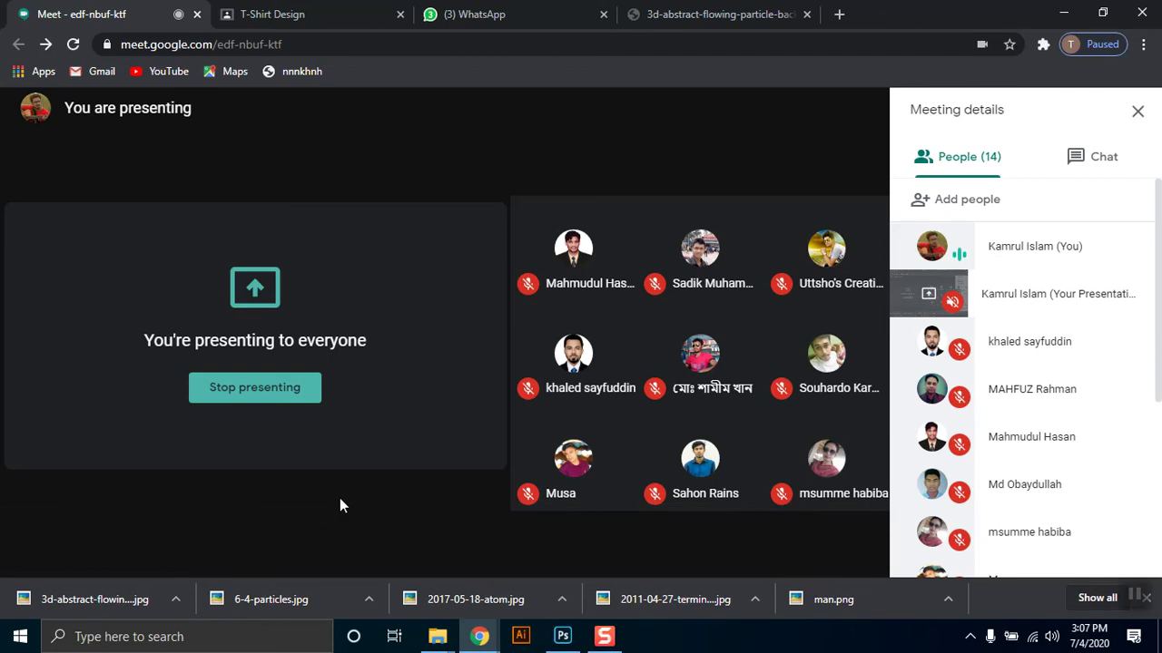
pyautogui.moveTo(357, 480)
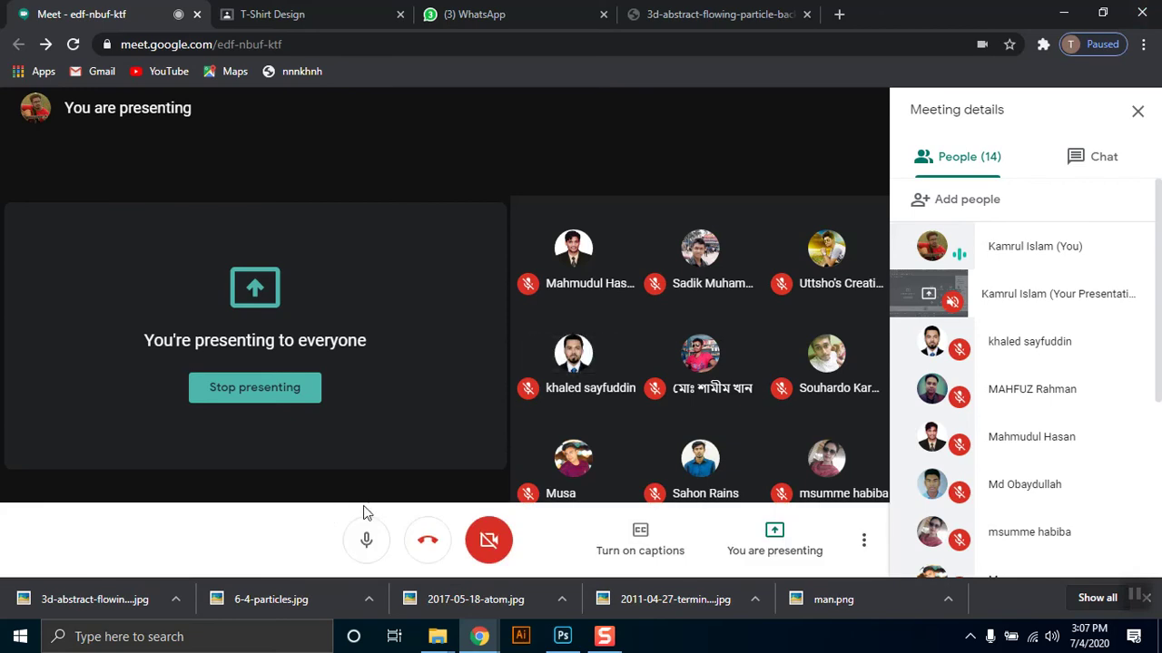
pyautogui.moveTo(1089, 646)
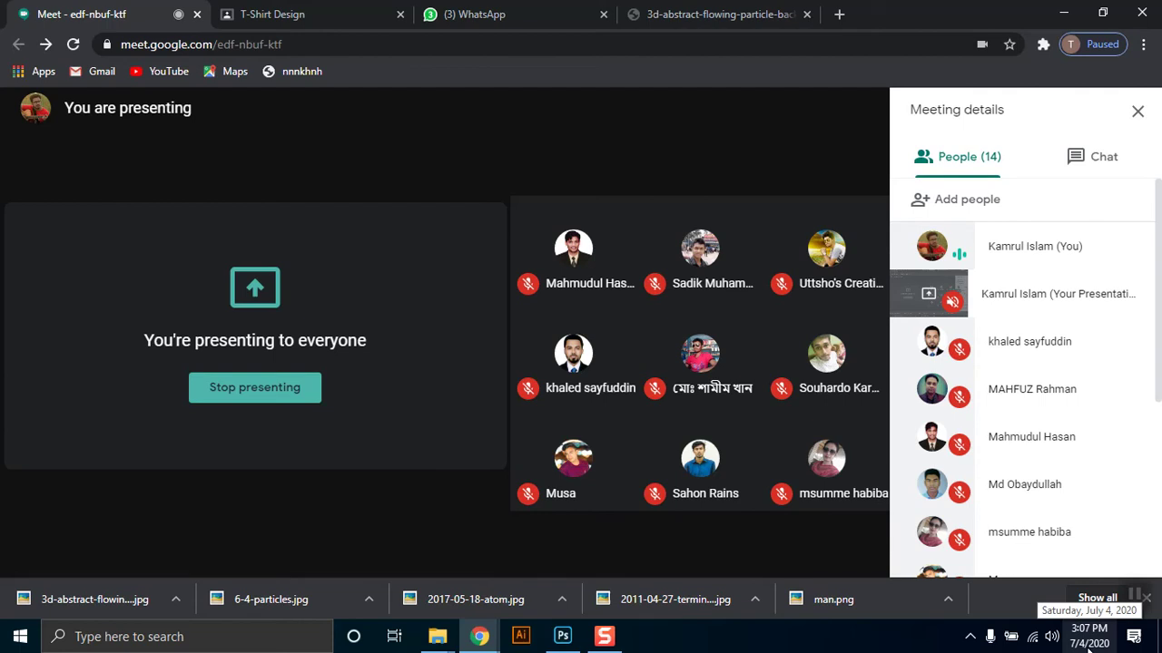
pyautogui.moveTo(370, 538)
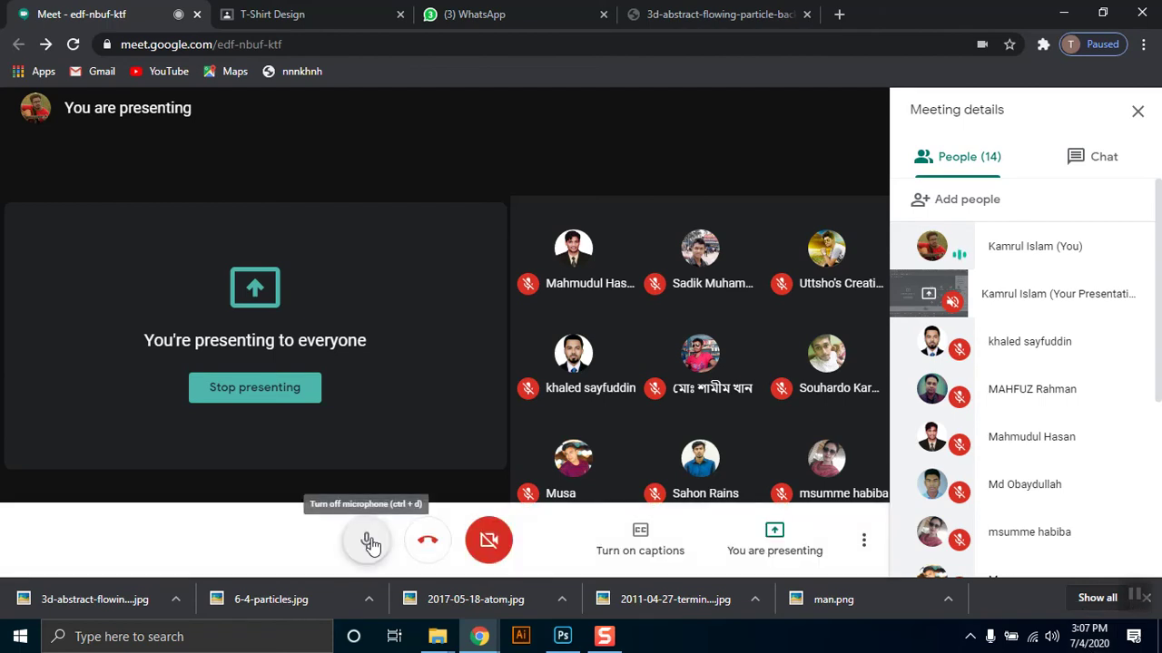
pyautogui.click(563, 637)
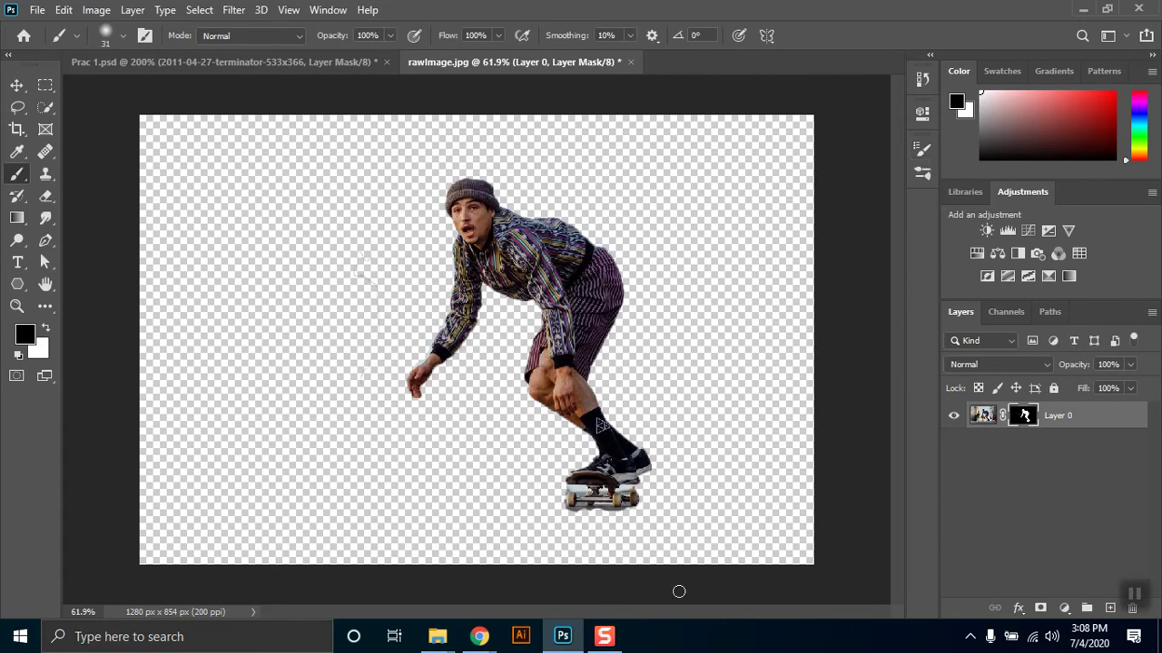
# Step: Look through the open Chrome pages, including WhatsApp and the T-Shirt Design assignment, and minimize the browser
pyautogui.moveTo(479, 636)
pyautogui.click(395, 530)
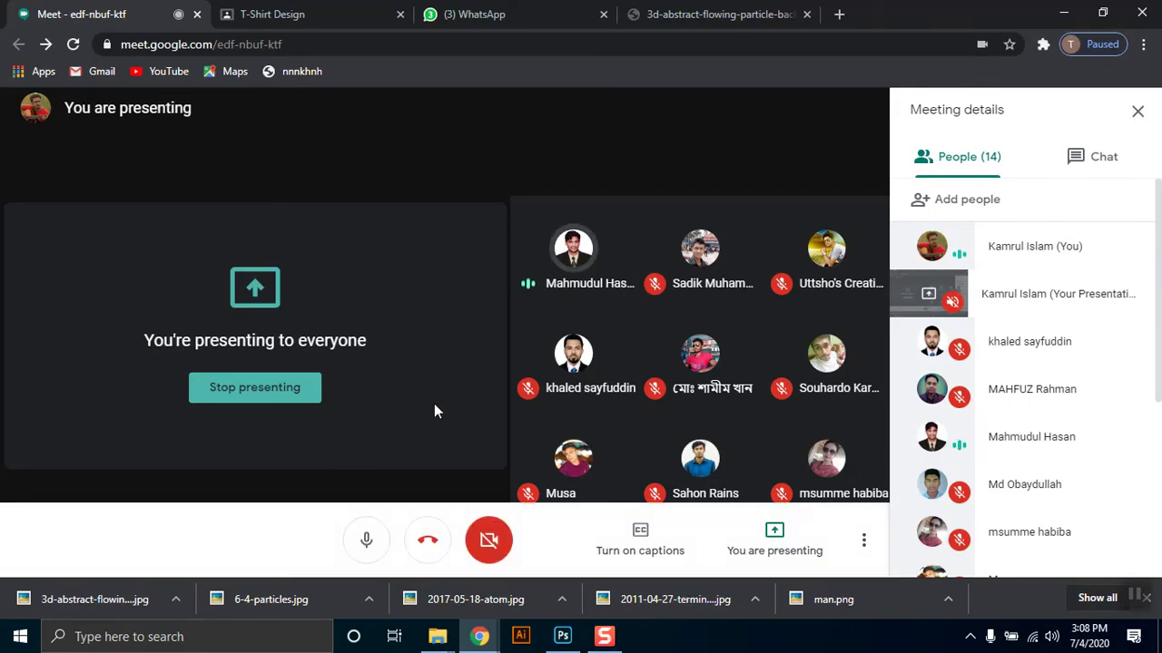
pyautogui.click(350, 9)
pyautogui.click(435, 9)
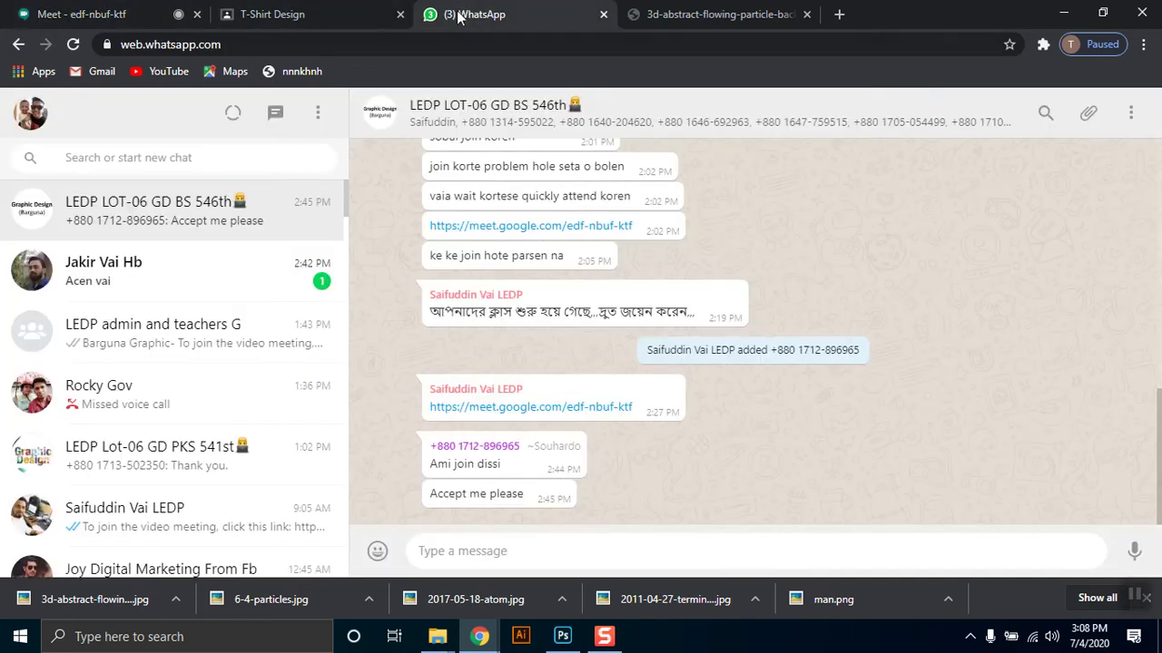
pyautogui.click(281, 11)
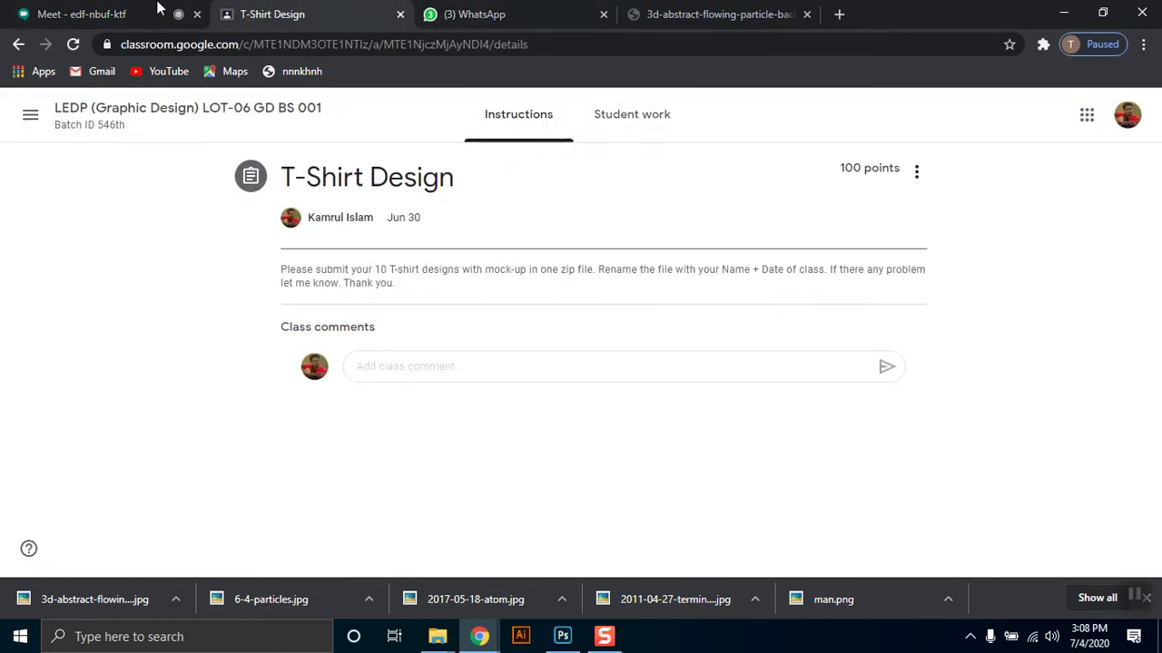
pyautogui.click(115, 9)
pyautogui.click(366, 19)
pyautogui.click(687, 9)
pyautogui.click(1058, 9)
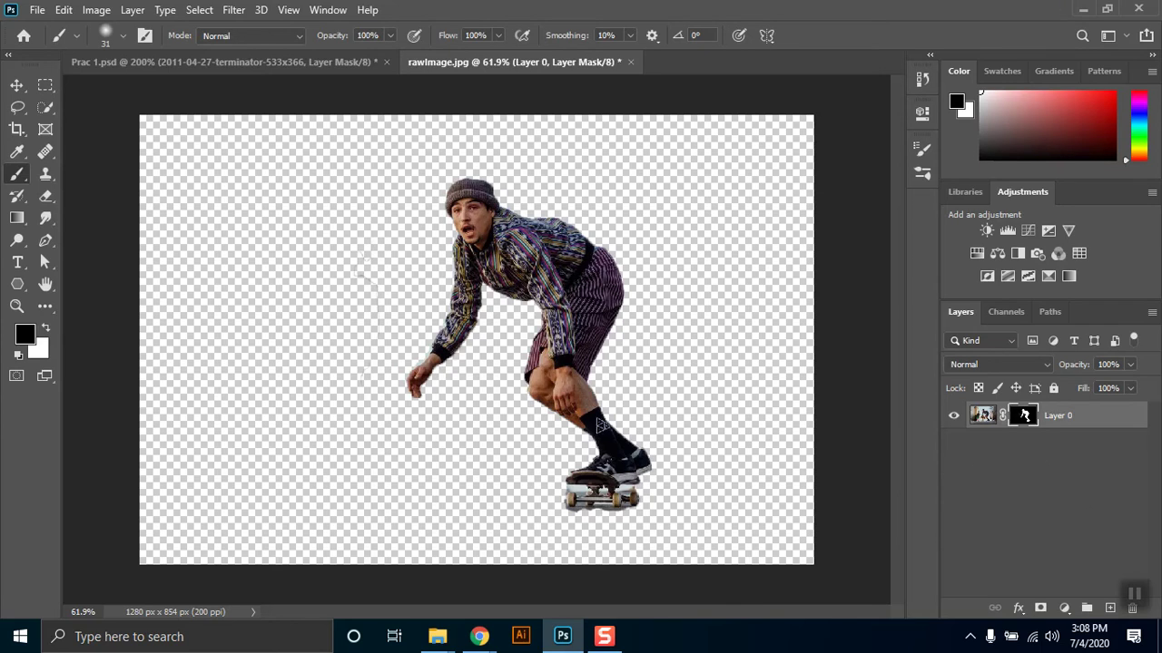
# Step: Switch to the Google Meet call in Chrome, mute the microphone, and check the presenting options
pyautogui.moveTo(479, 636)
pyautogui.click(420, 565)
pyautogui.click(326, 11)
pyautogui.click(122, 16)
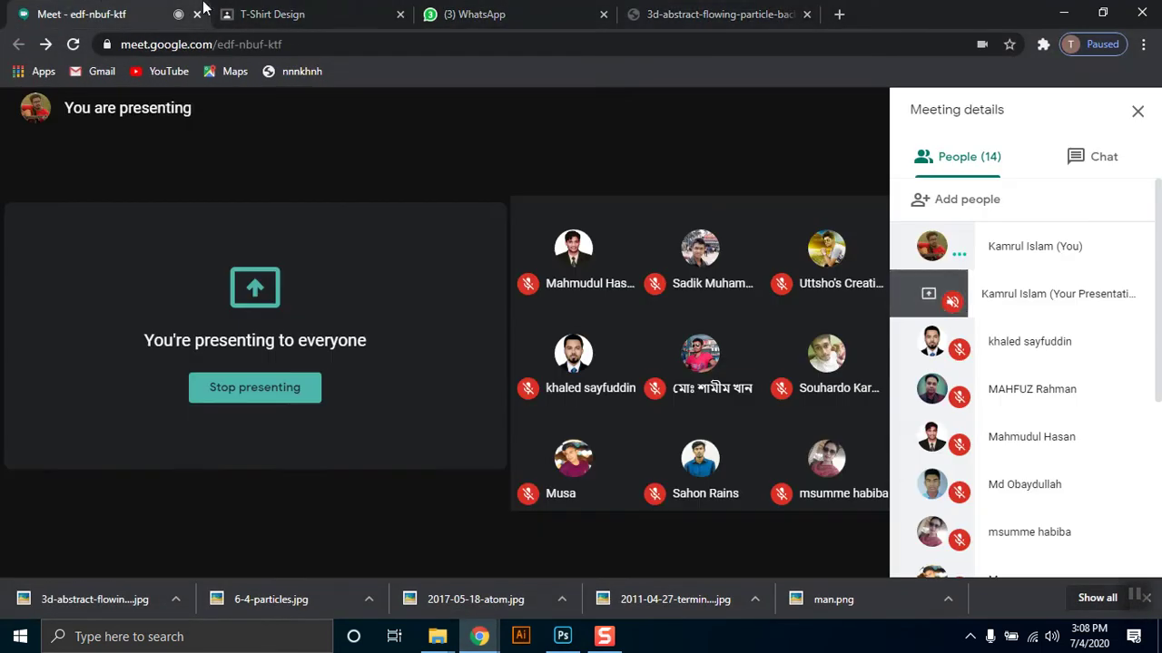
pyautogui.moveTo(364, 421)
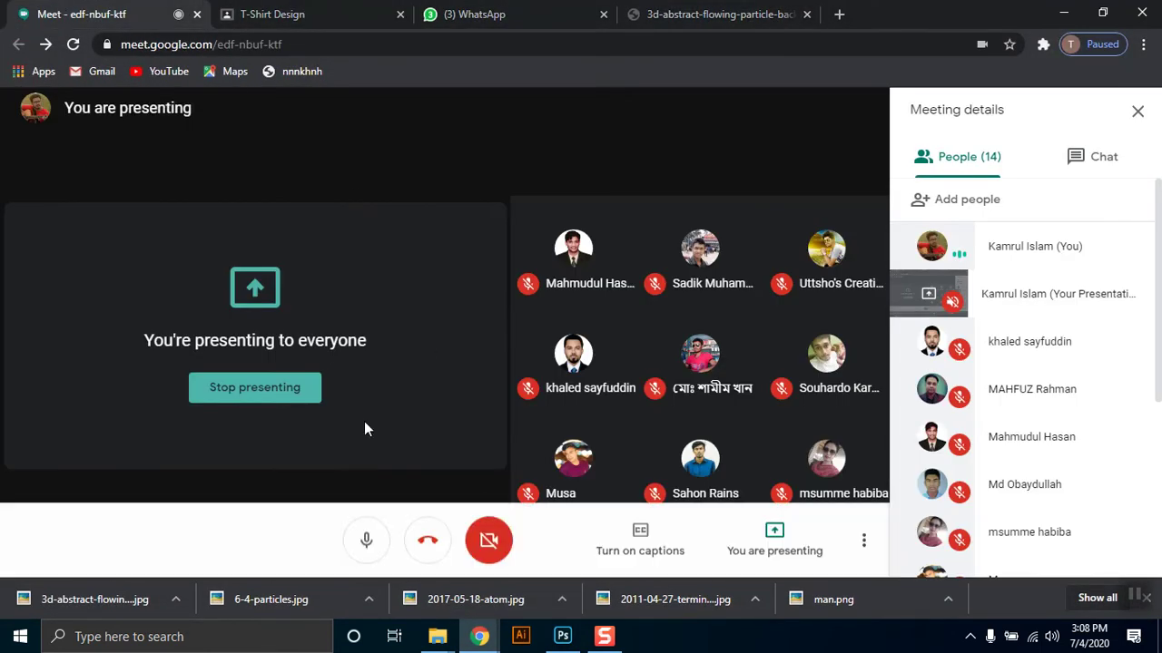
pyautogui.click(366, 540)
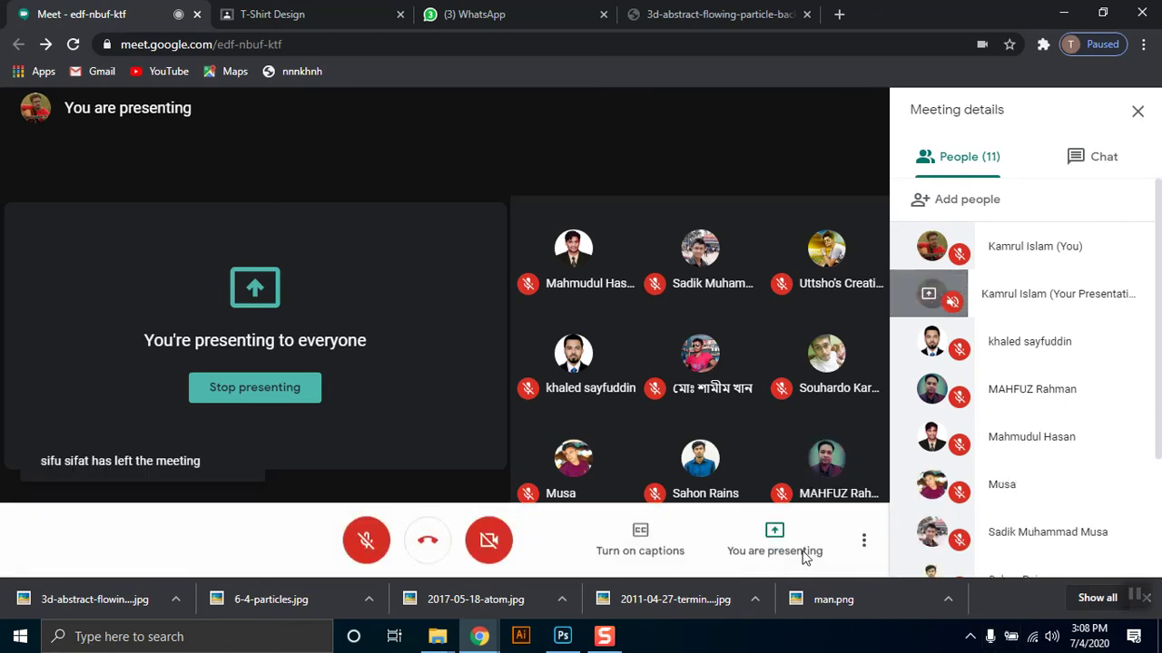
pyautogui.click(778, 544)
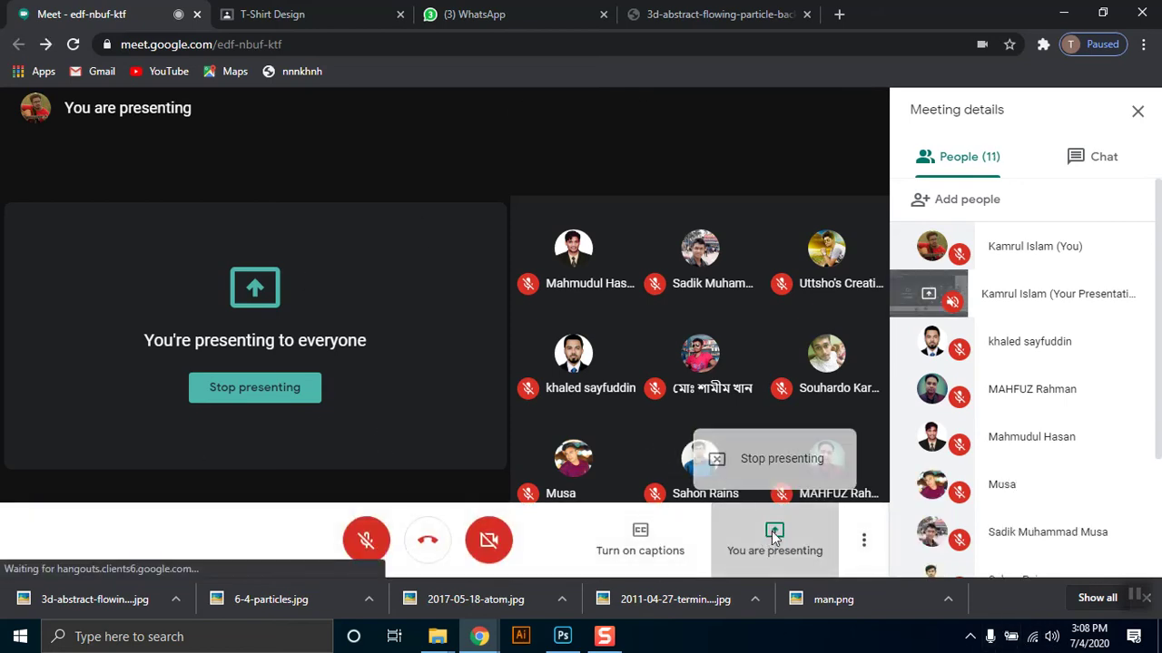
pyautogui.click(774, 542)
pyautogui.click(774, 542)
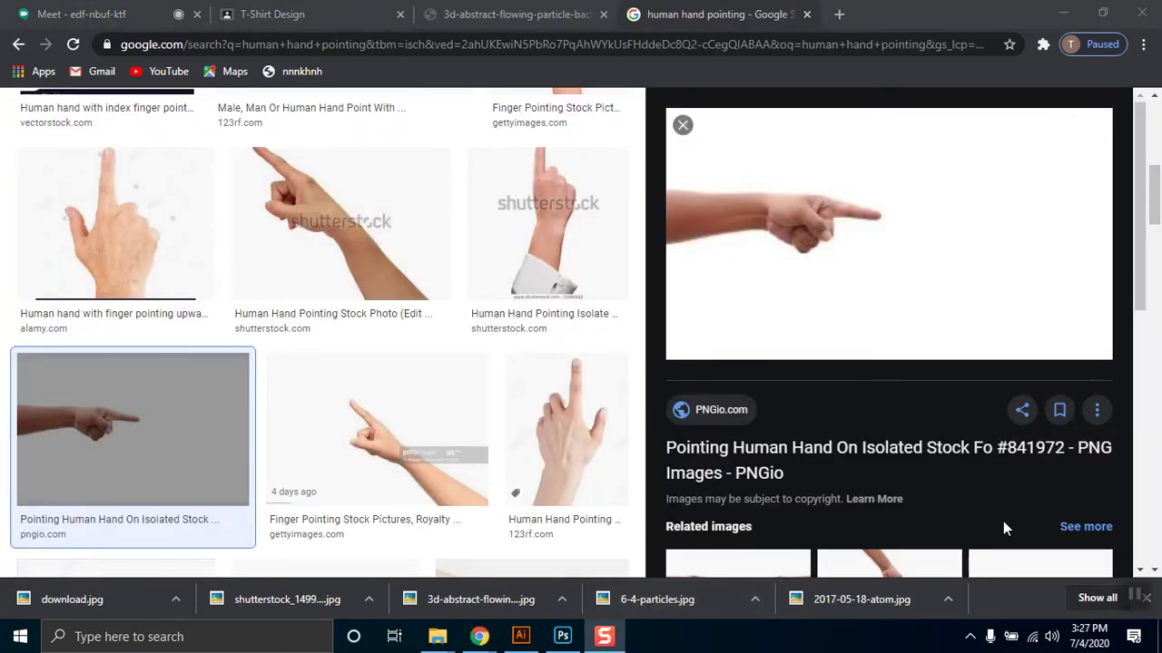
pyautogui.click(563, 636)
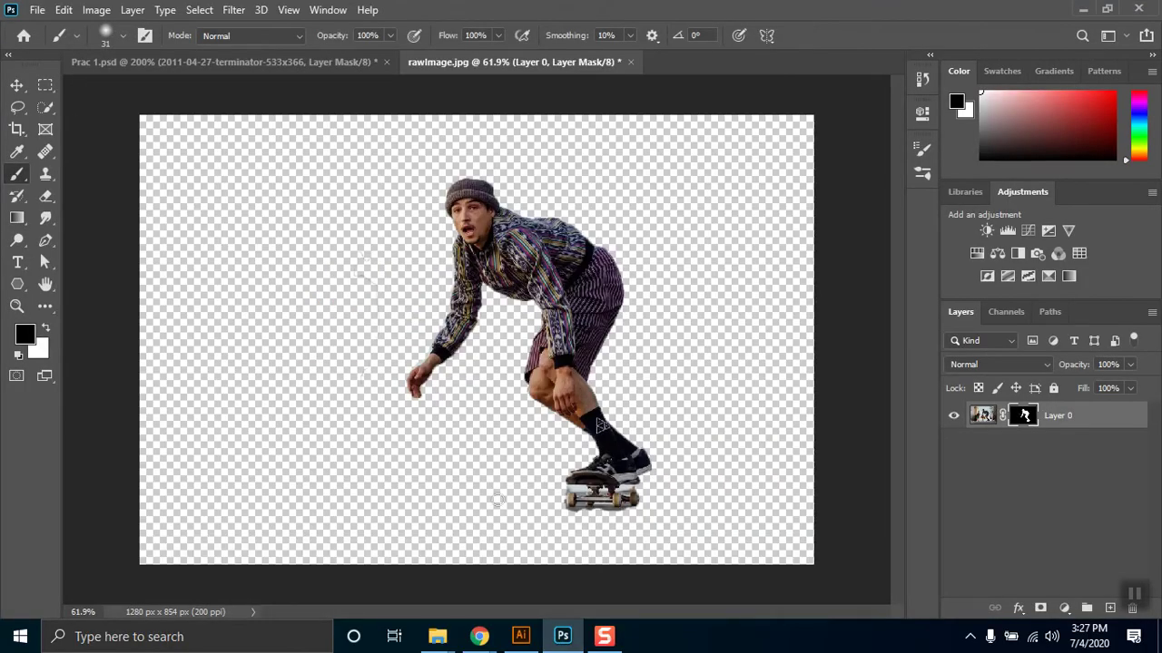
pyautogui.moveTo(444, 625)
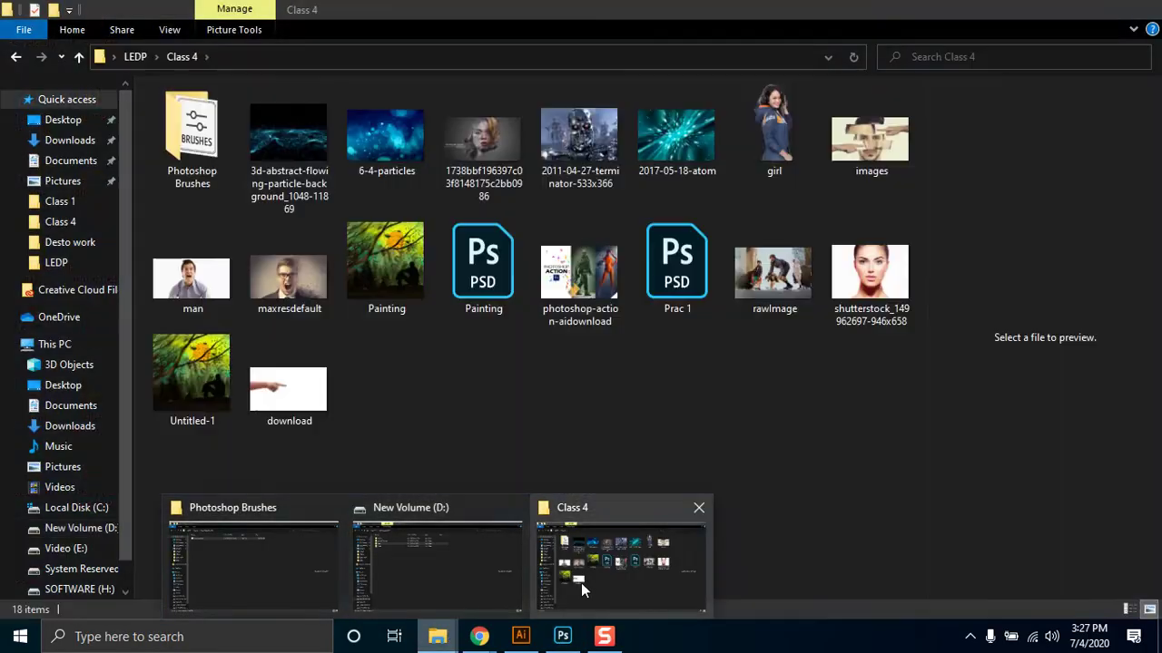
pyautogui.click(573, 583)
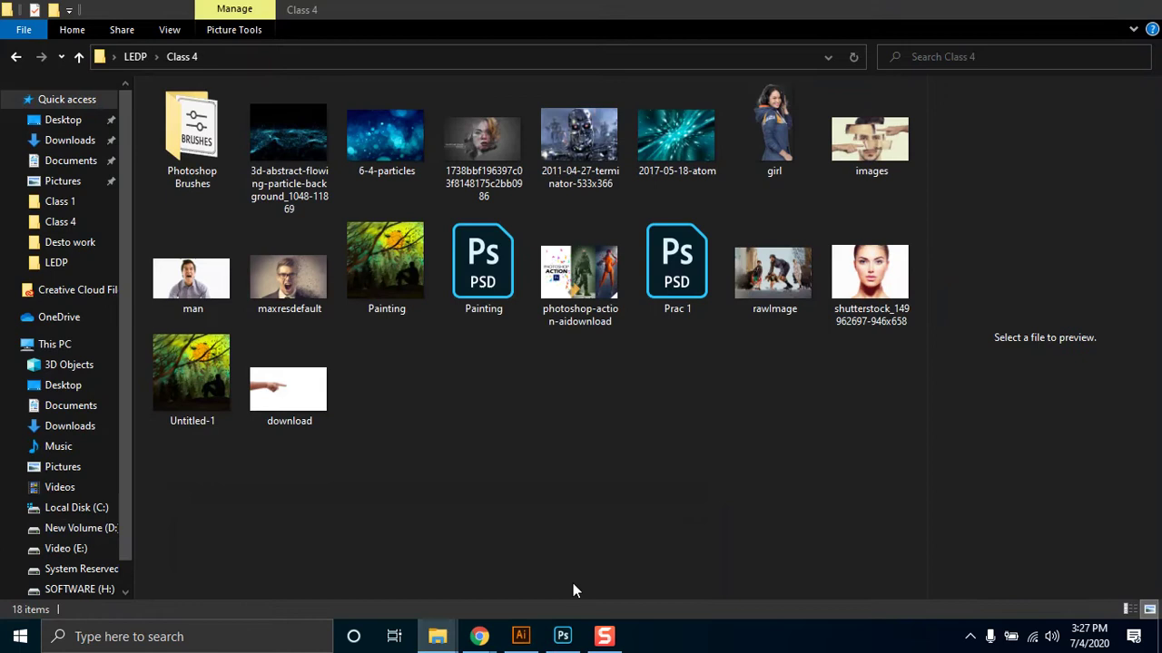
pyautogui.click(864, 267)
pyautogui.moveTo(885, 311); pyautogui.dragTo(657, 238)
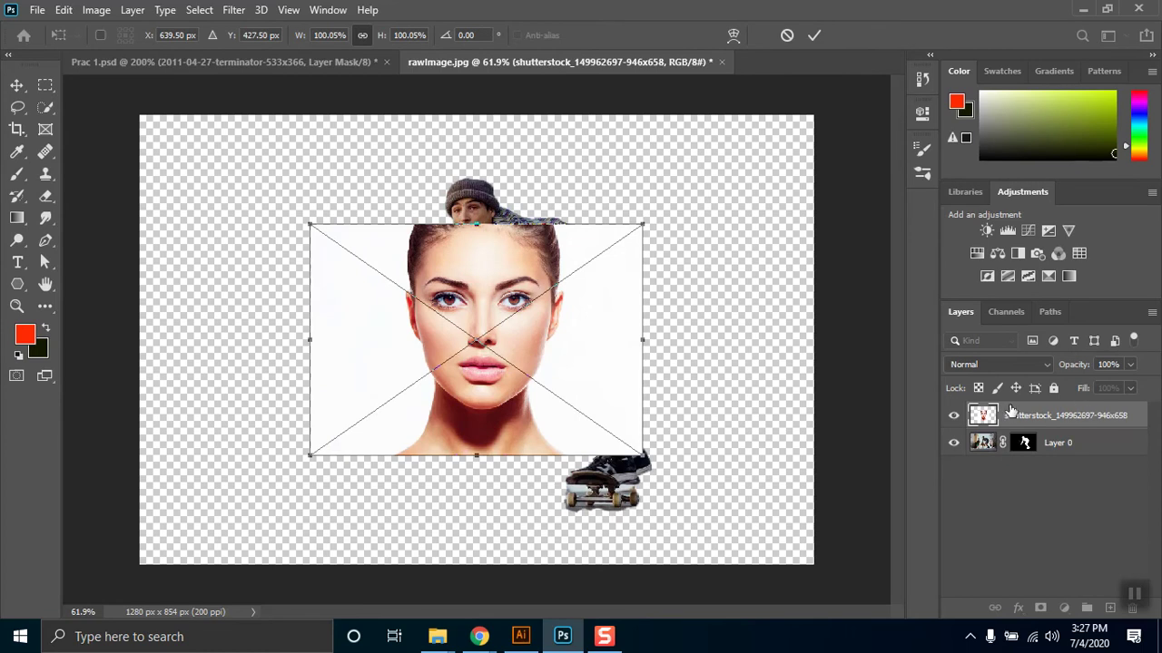
pyautogui.press('Escape')
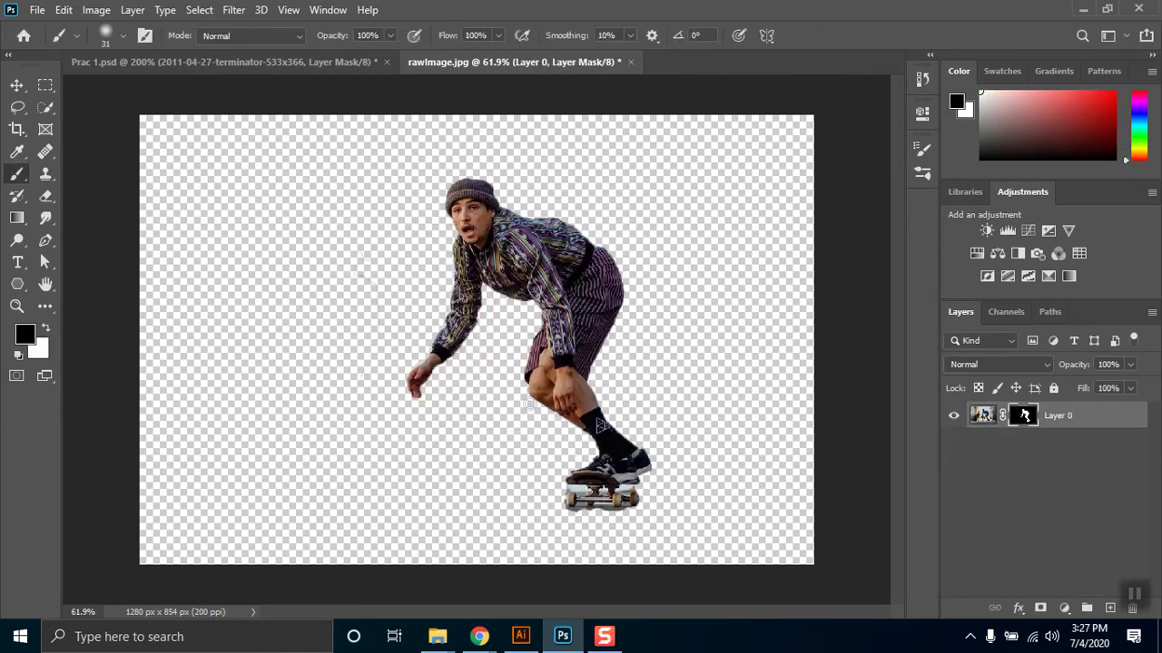
pyautogui.moveTo(437, 636)
pyautogui.click(604, 558)
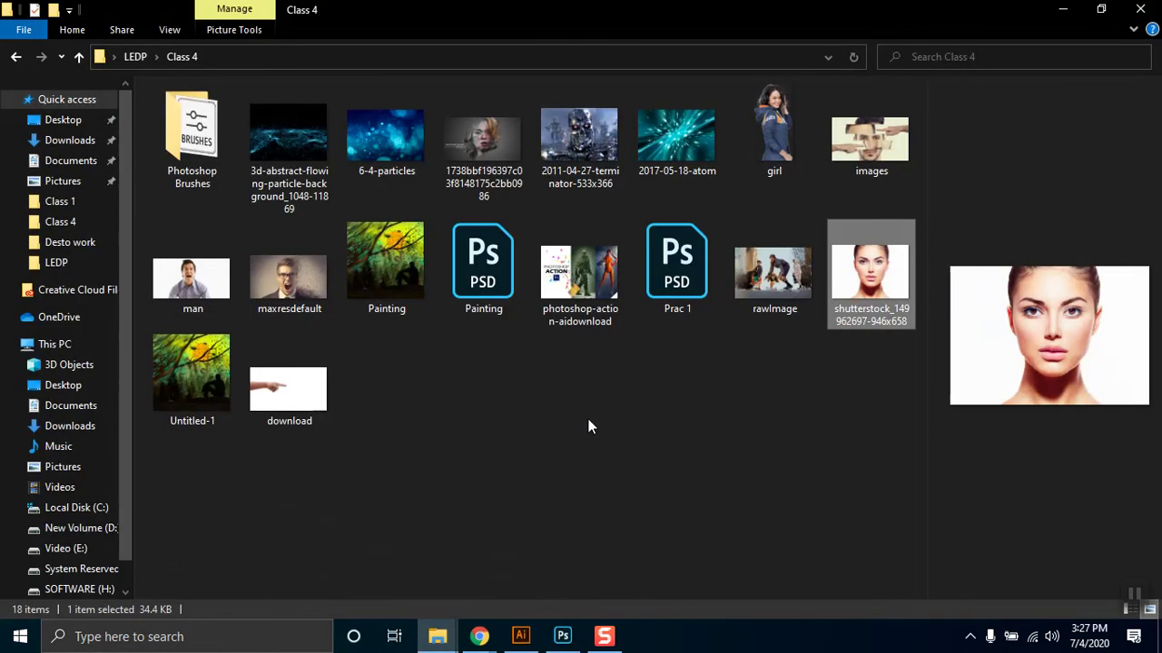
pyautogui.moveTo(868, 272); pyautogui.dragTo(710, 62)
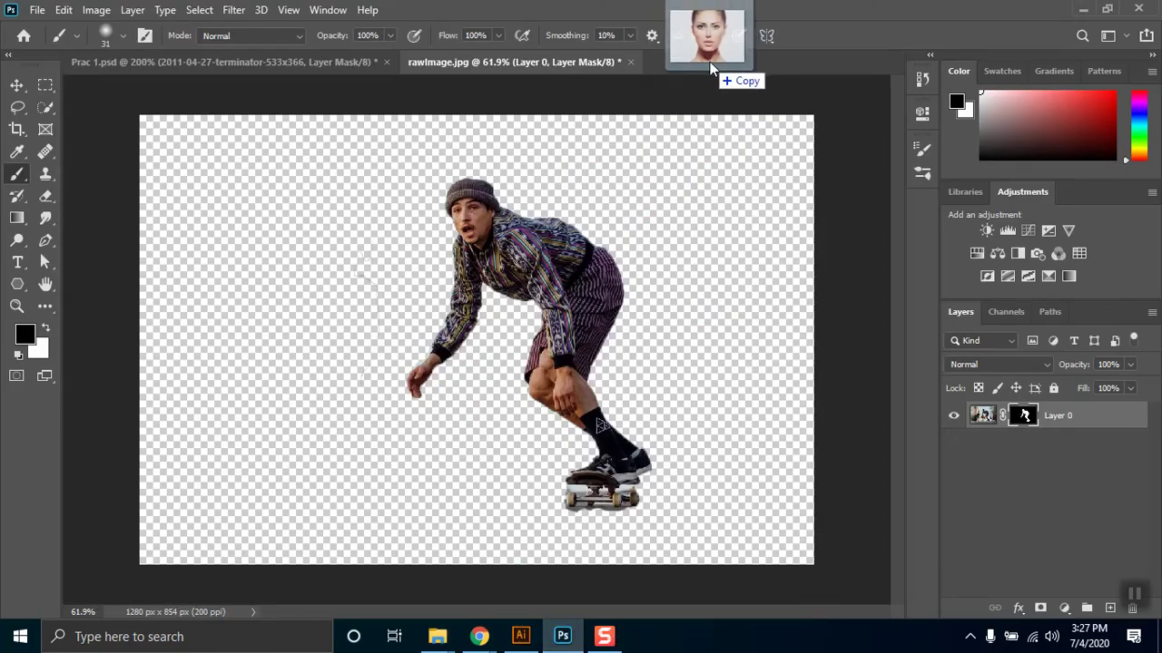
pyautogui.moveTo(710, 61); pyautogui.dragTo(710, 61)
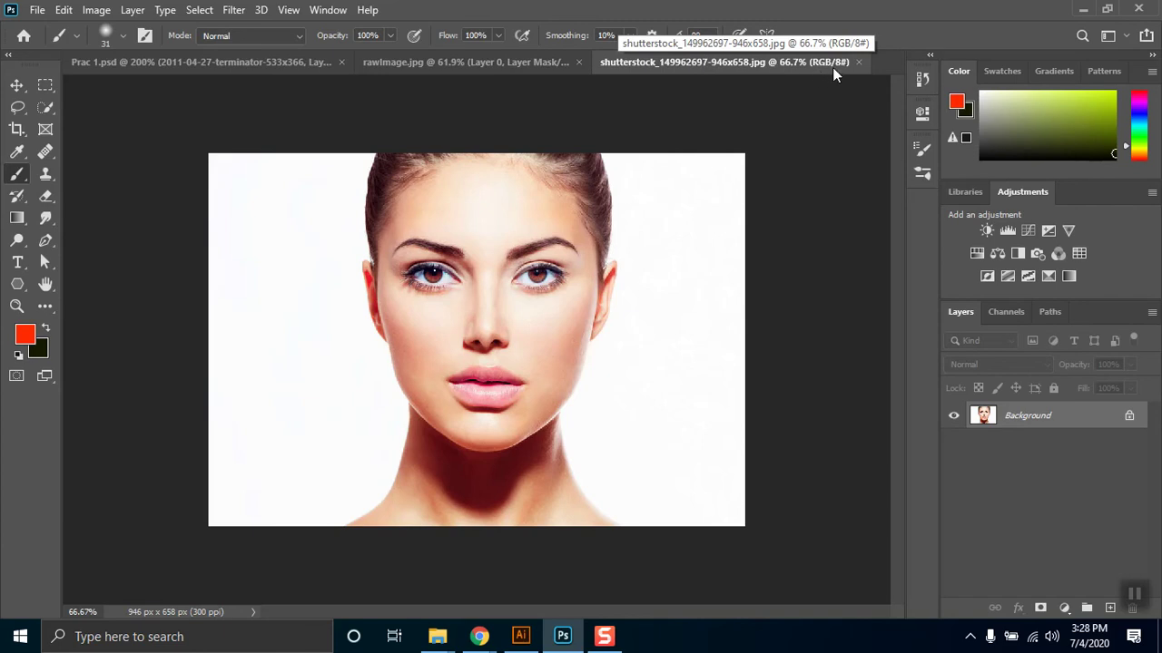
# Step: Try to move the portrait's locked Background layer with the Move tool, without converting it to a normal layer
pyautogui.click(1130, 417)
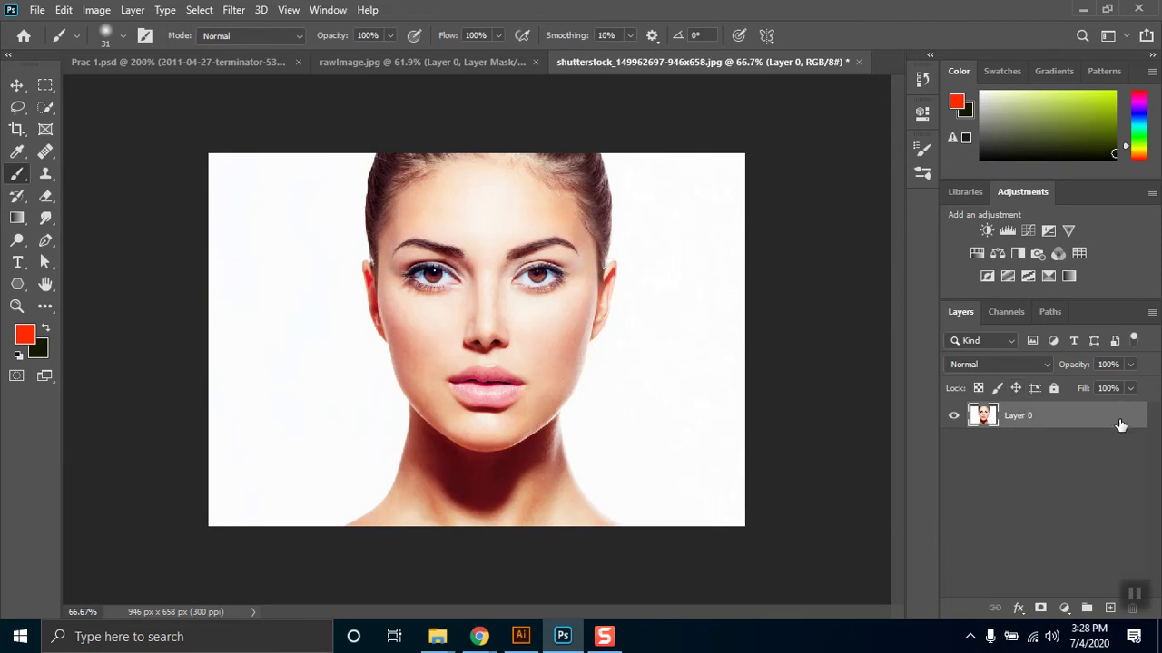
pyautogui.hotkey('ctrl', 'z')
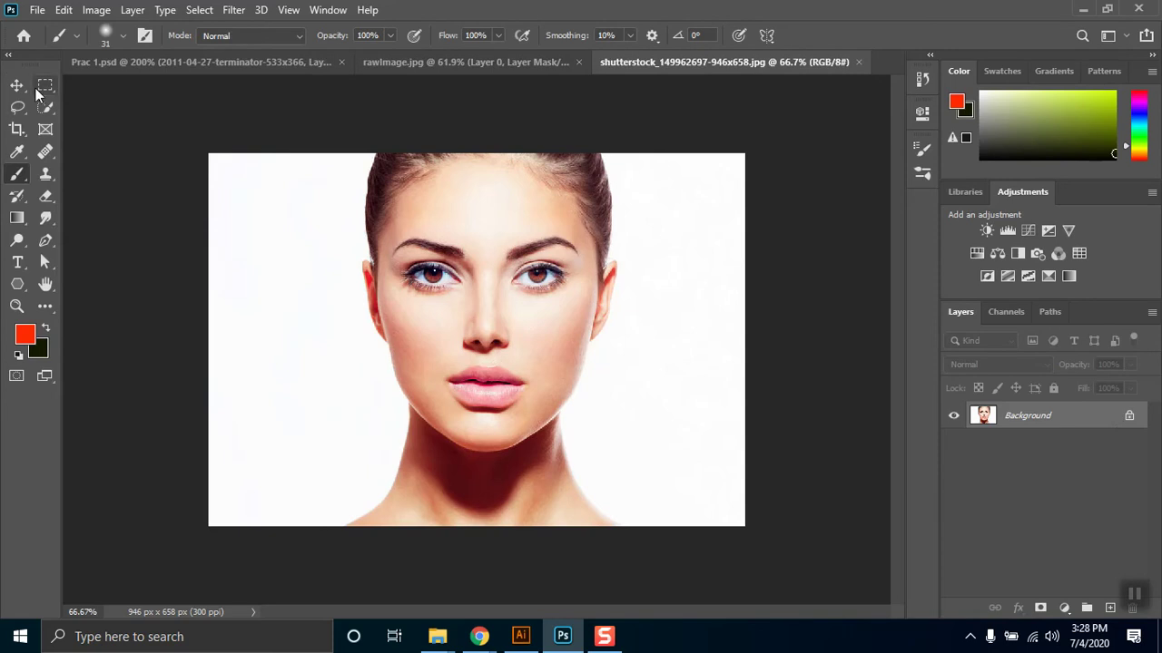
pyautogui.click(17, 85)
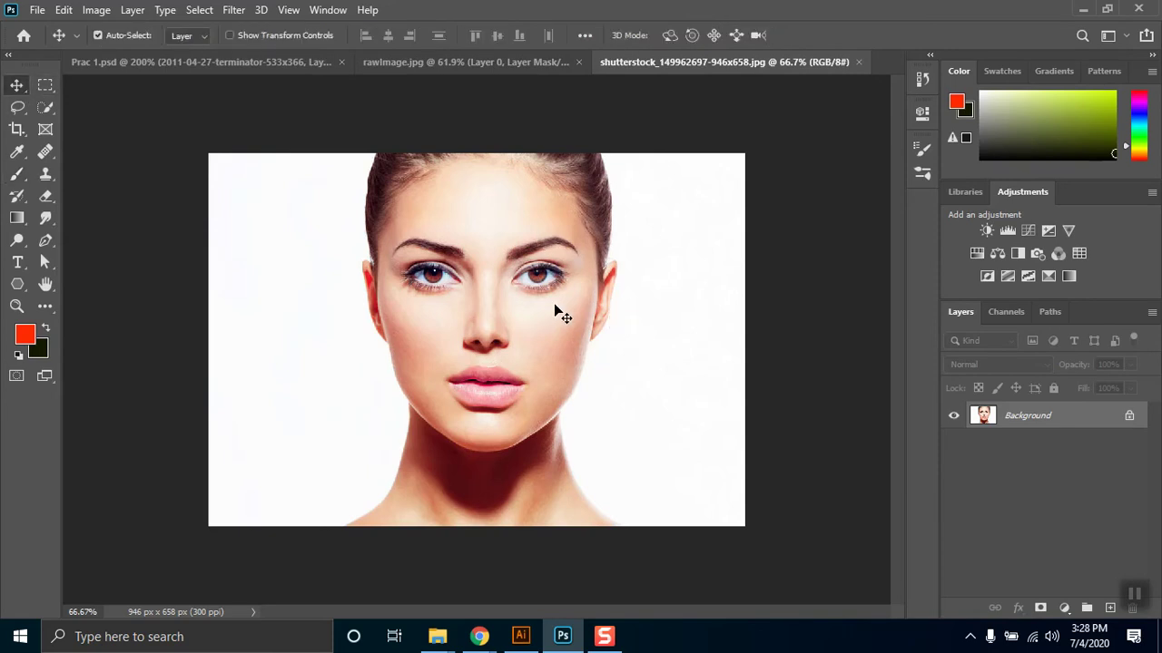
pyautogui.moveTo(554, 303); pyautogui.dragTo(386, 355)
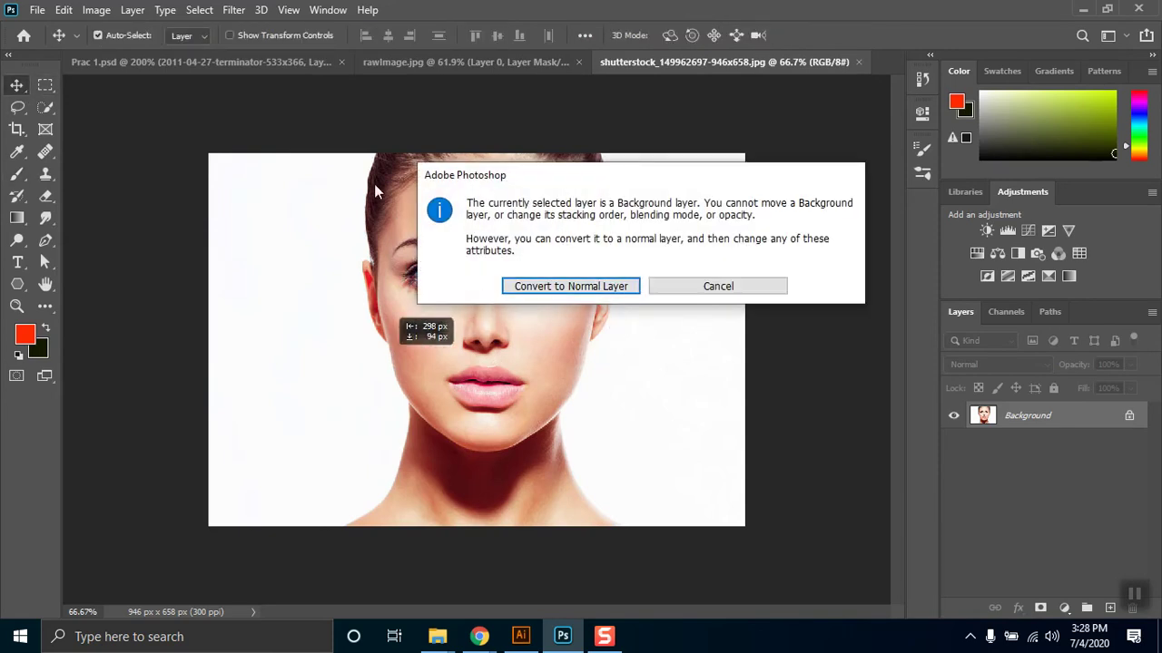
pyautogui.click(720, 287)
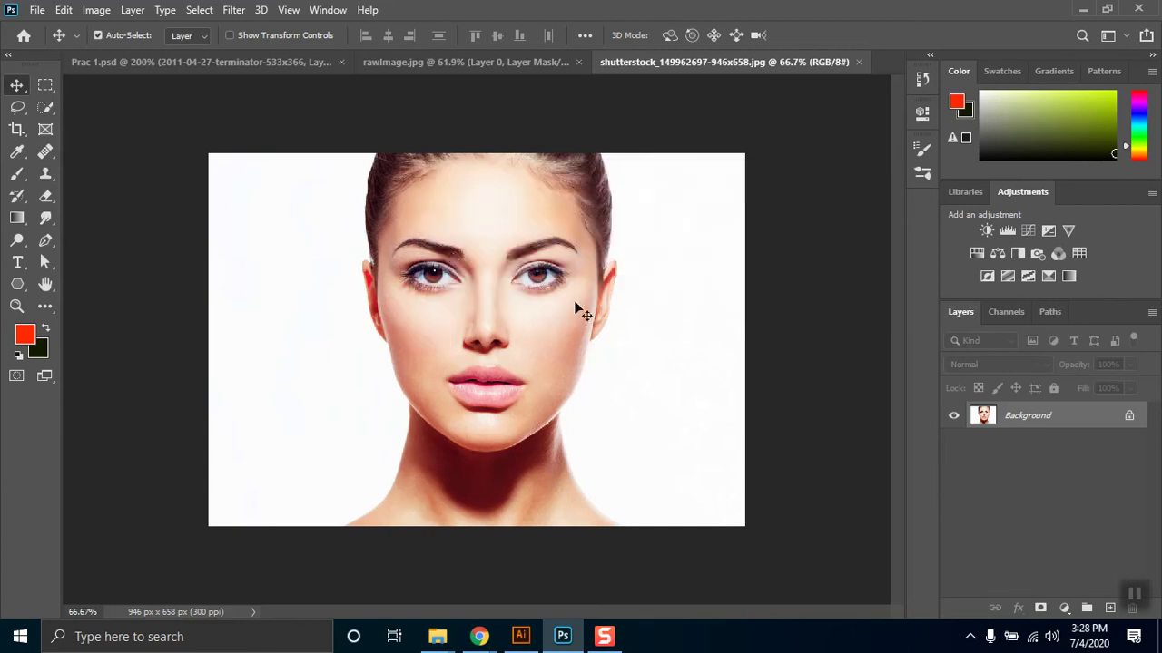
# Step: Unlock the portrait's Background layer and add a new empty layer beneath it
pyautogui.click(1128, 418)
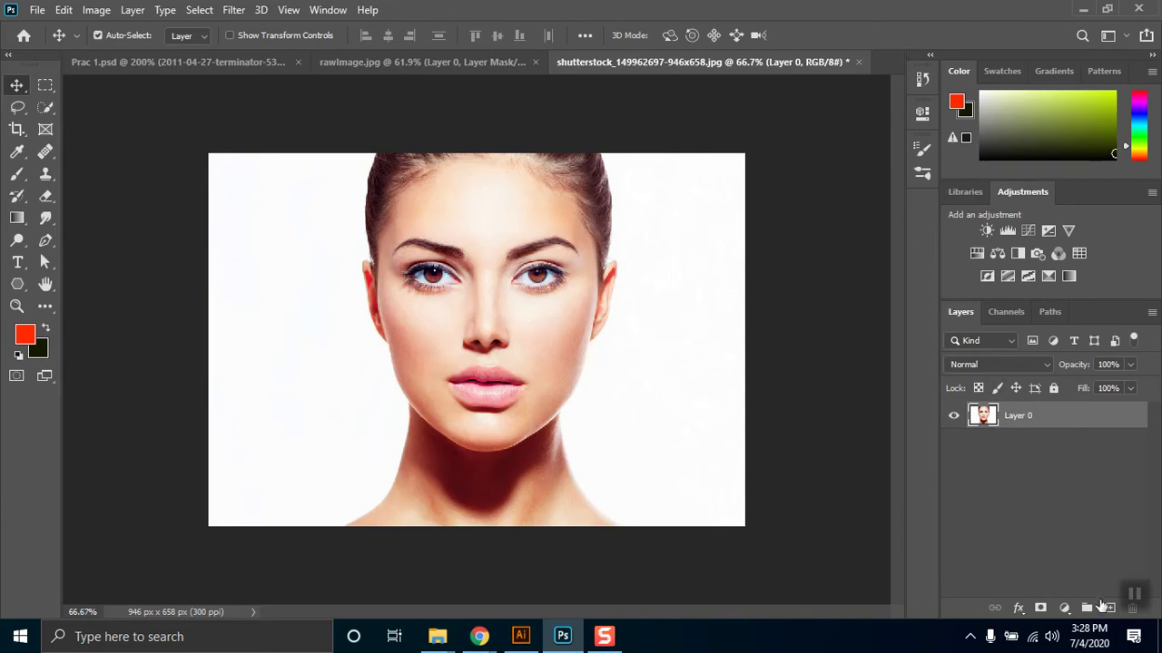
pyautogui.click(1109, 608)
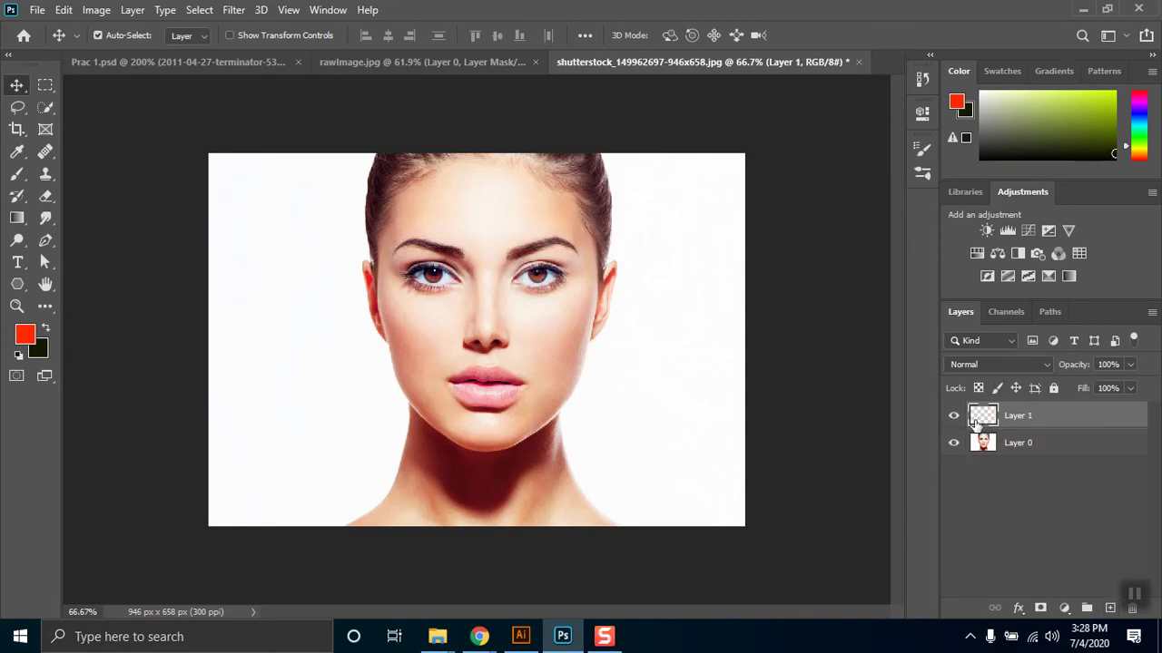
pyautogui.moveTo(1021, 419); pyautogui.dragTo(1007, 458)
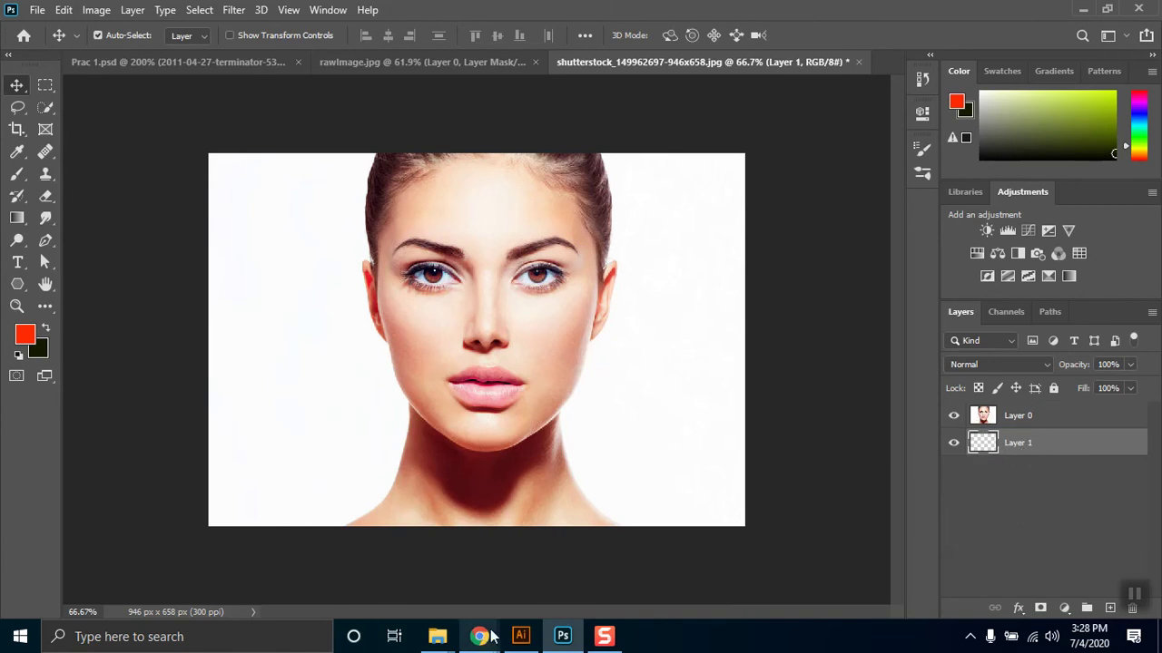
# Step: Switch to the Google Meet call in Chrome, admit the waiting participant, and return to Photoshop
pyautogui.moveTo(479, 636)
pyautogui.click(343, 562)
pyautogui.click(77, 14)
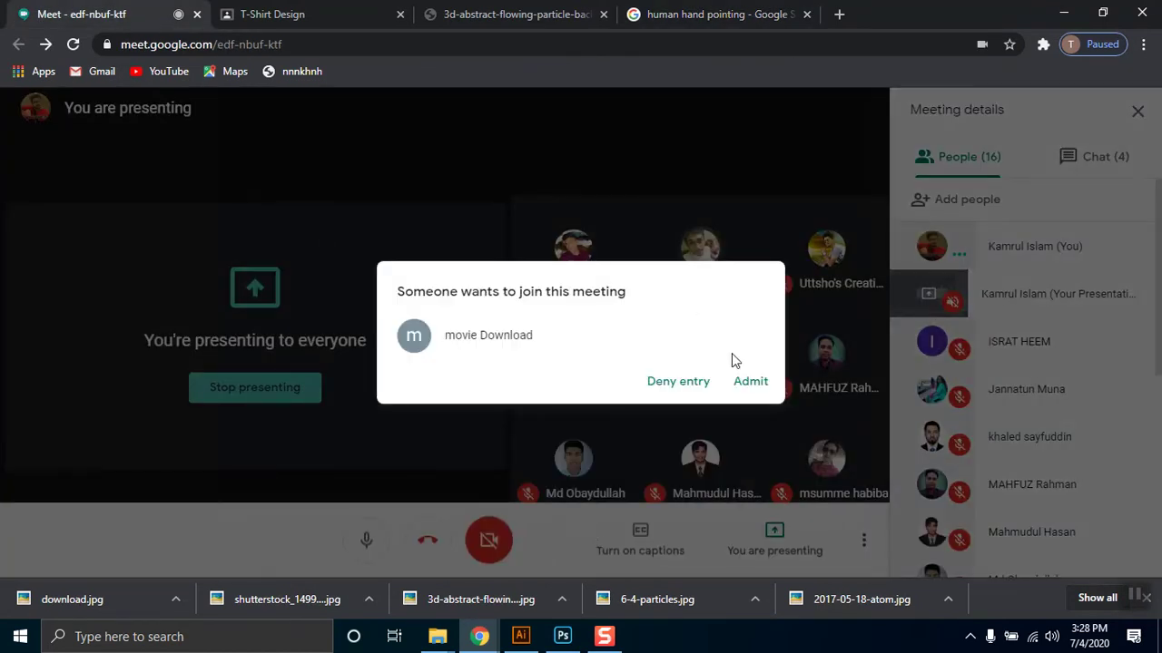
pyautogui.click(748, 385)
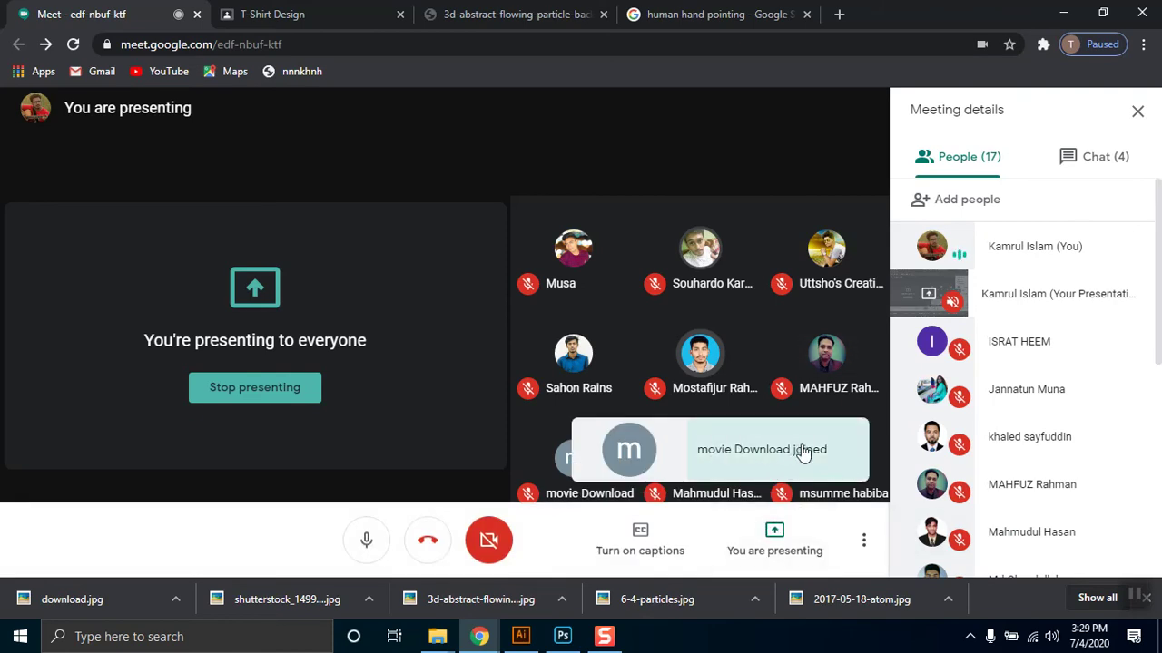
pyautogui.hotkey('alt', 'Tab')
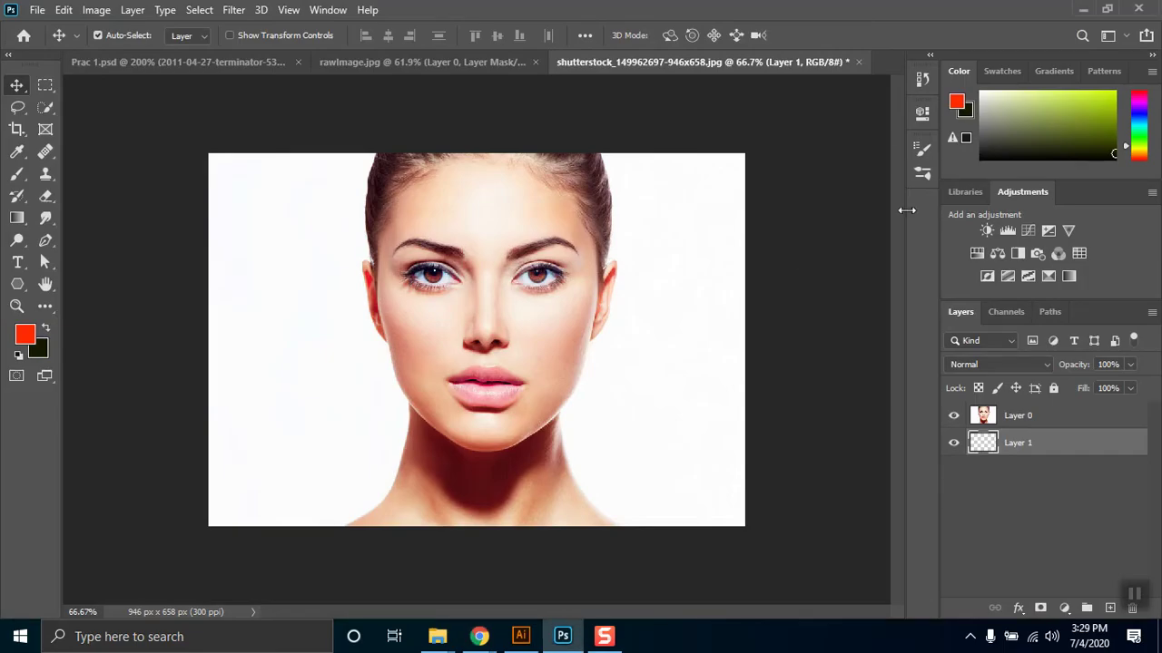
# Step: Hide Layer 0, set the foreground color to white (ffffff), and fill Layer 1 with it
pyautogui.click(953, 414)
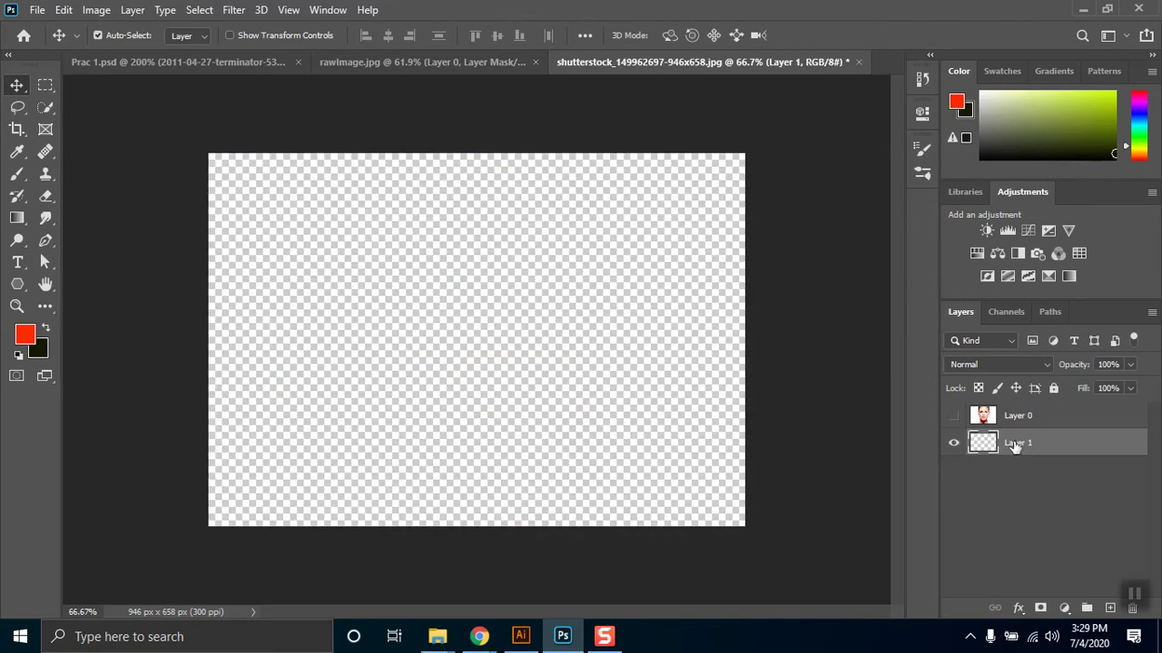
pyautogui.click(25, 334)
pyautogui.click(681, 229)
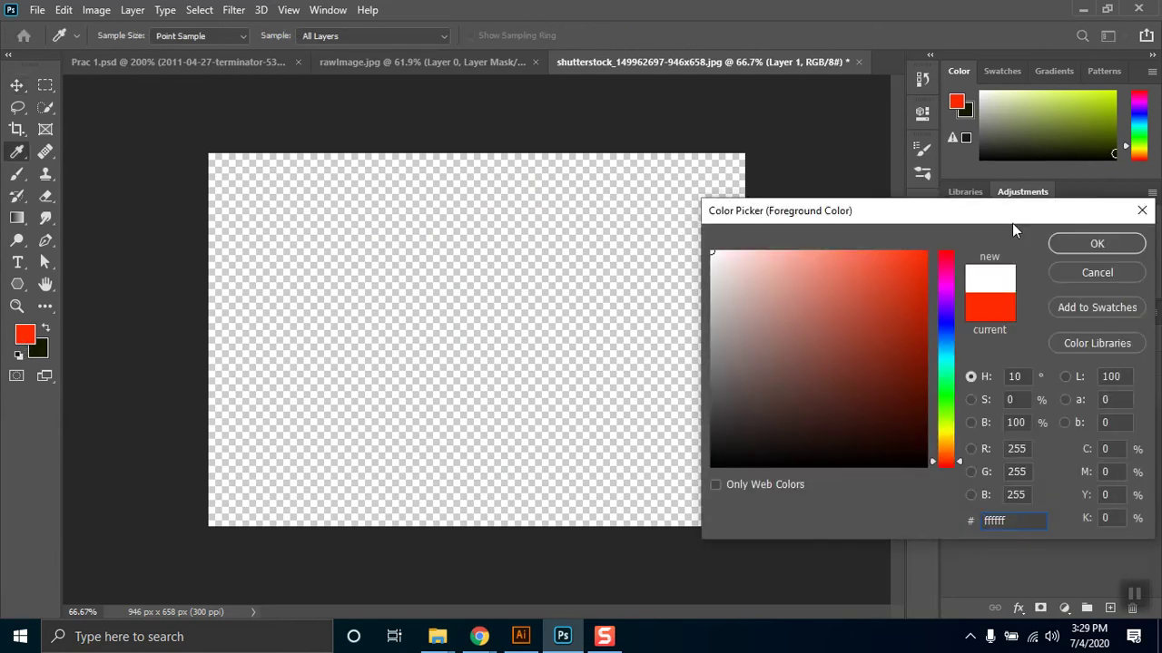
pyautogui.click(1081, 243)
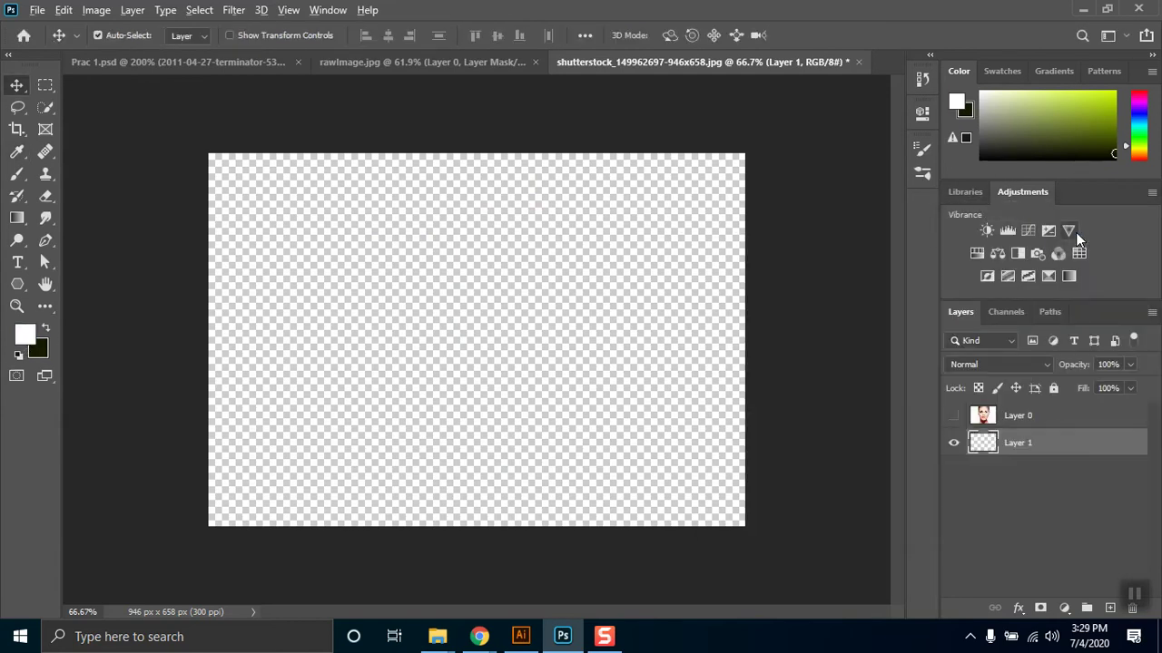
pyautogui.hotkey('alt', 'BackSpace')
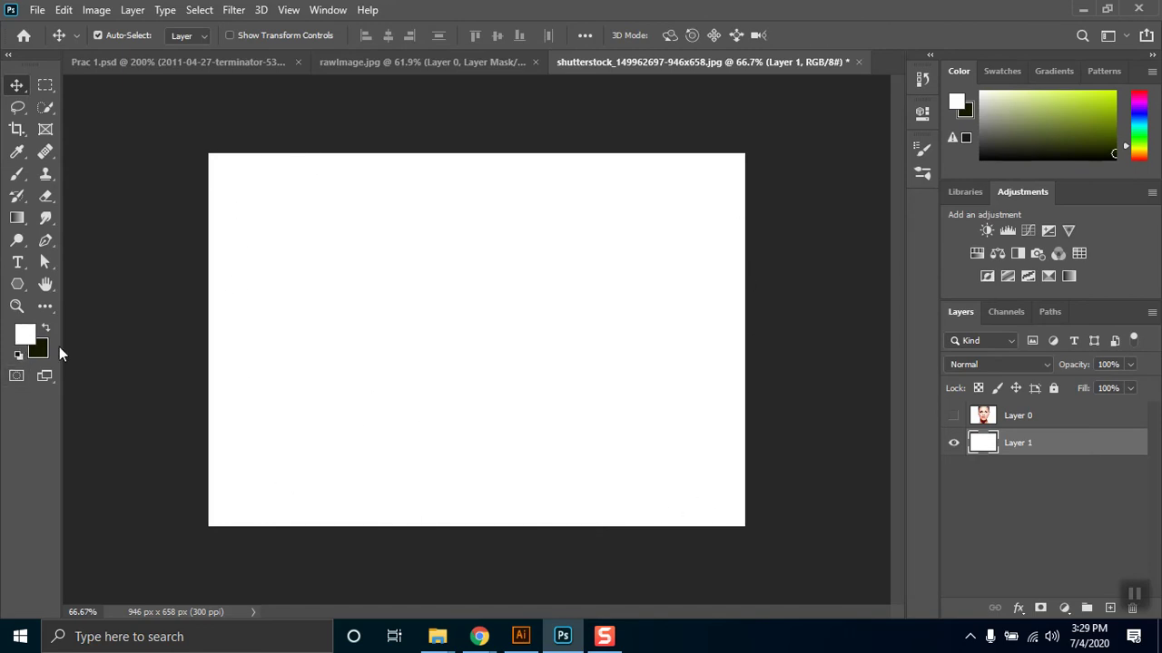
# Step: Compare the portrait on Layer 0 with the white Layer 1 by hiding and showing each, ending with both shown
pyautogui.click(971, 417)
pyautogui.click(953, 416)
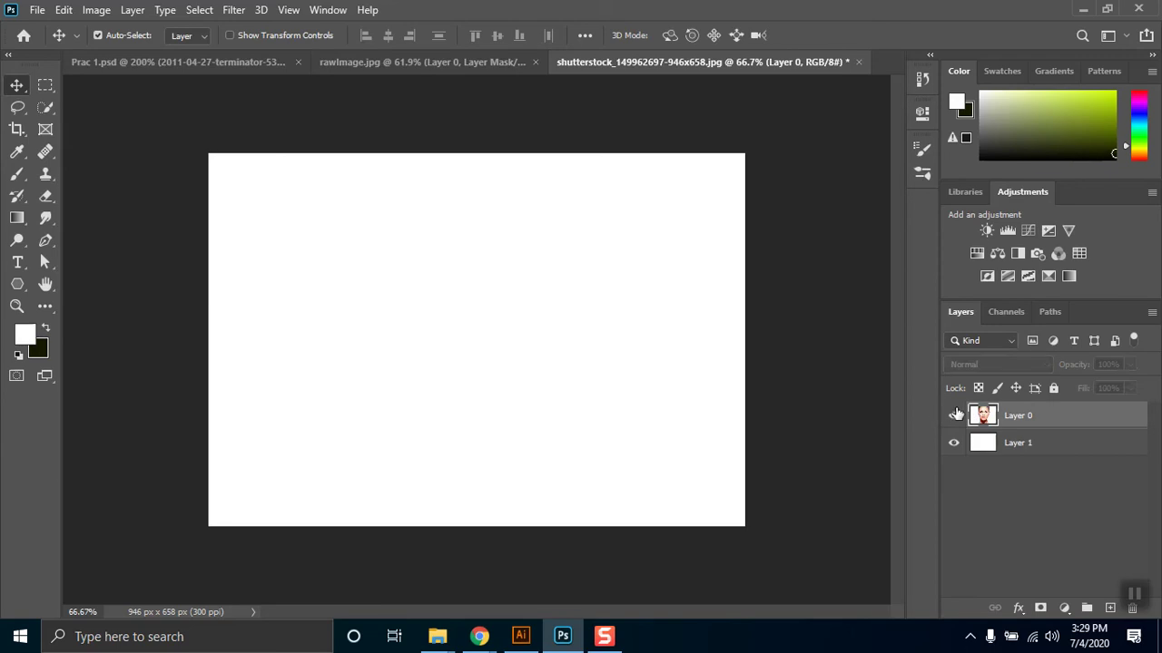
pyautogui.click(953, 416)
pyautogui.click(954, 417)
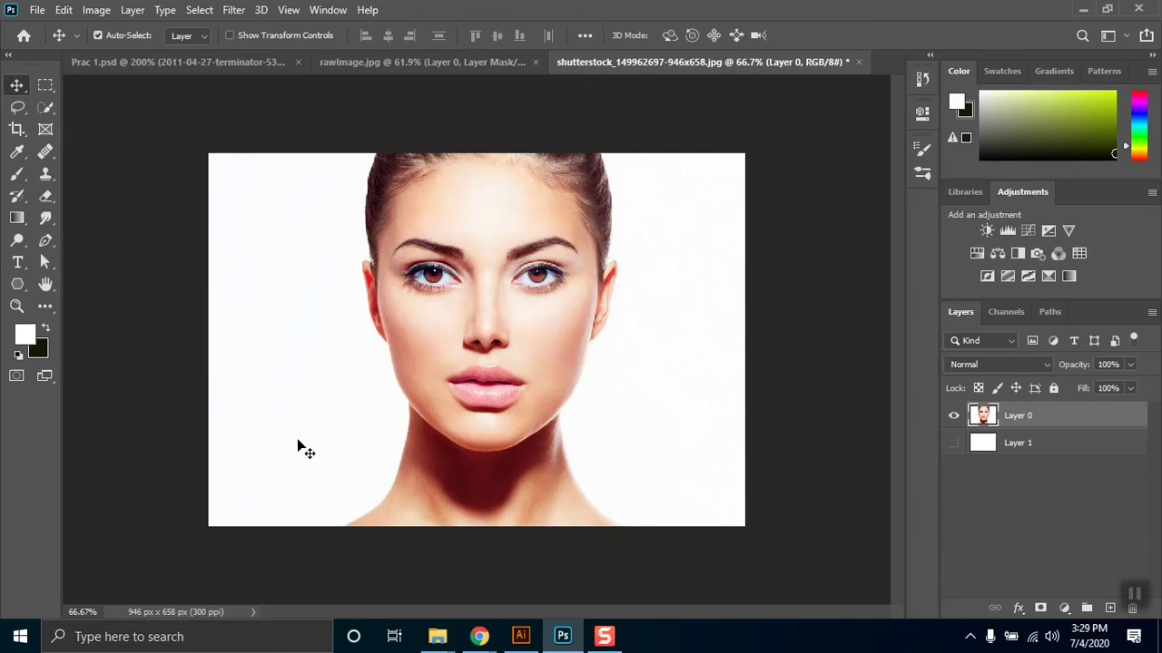
pyautogui.click(952, 415)
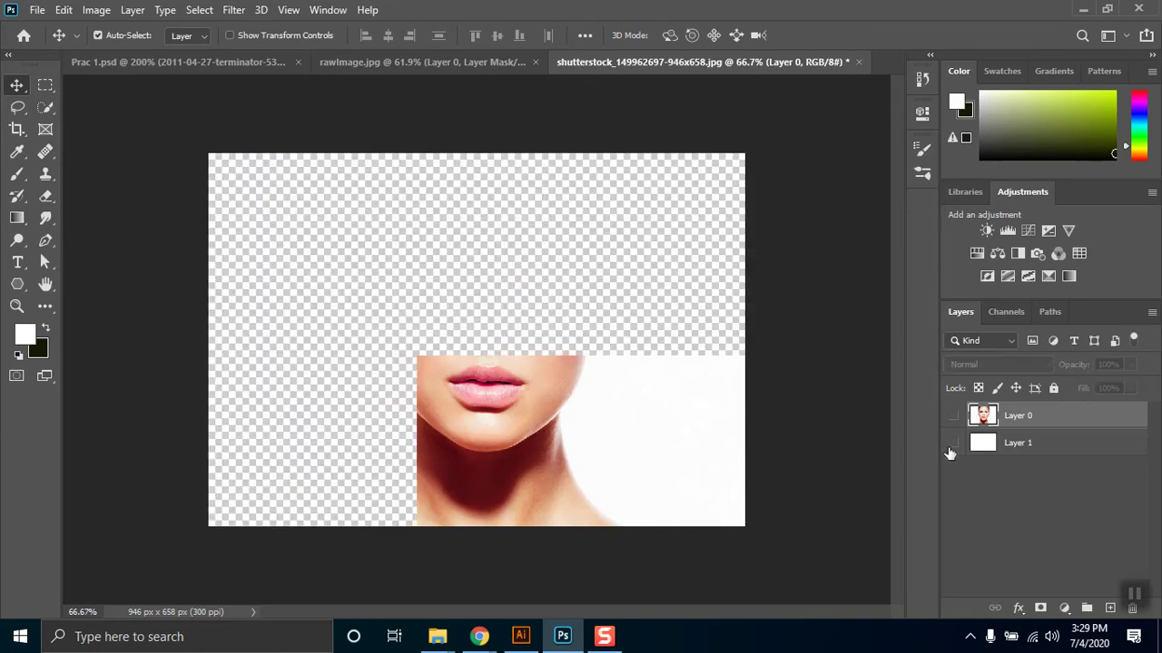
pyautogui.click(950, 444)
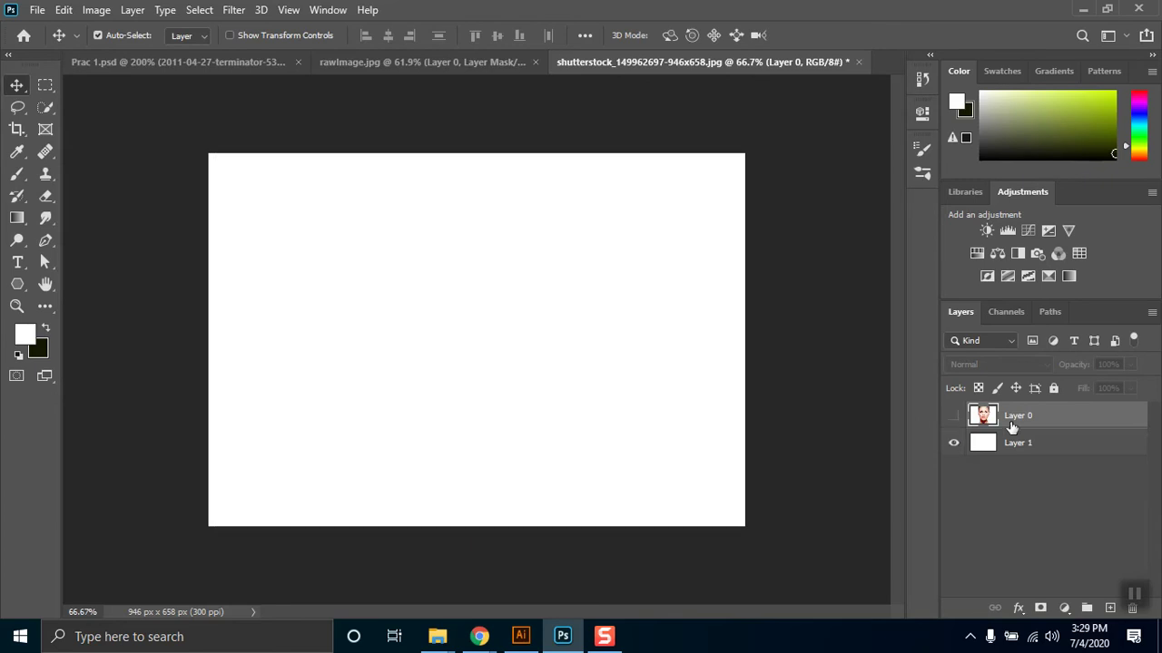
pyautogui.click(953, 415)
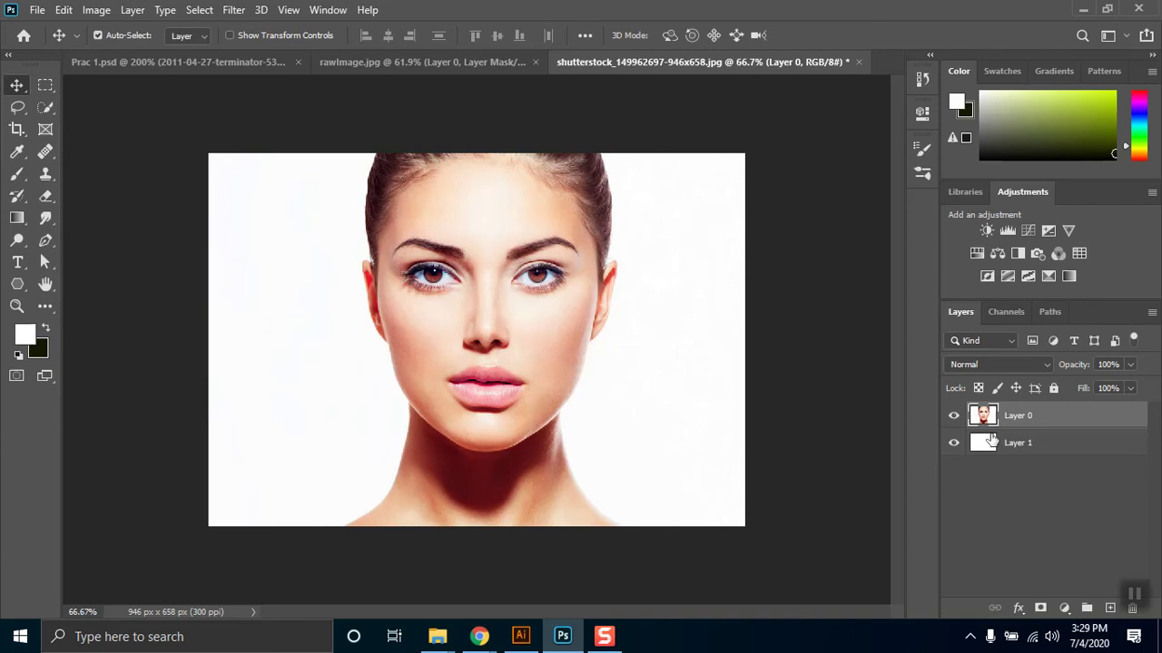
pyautogui.click(992, 442)
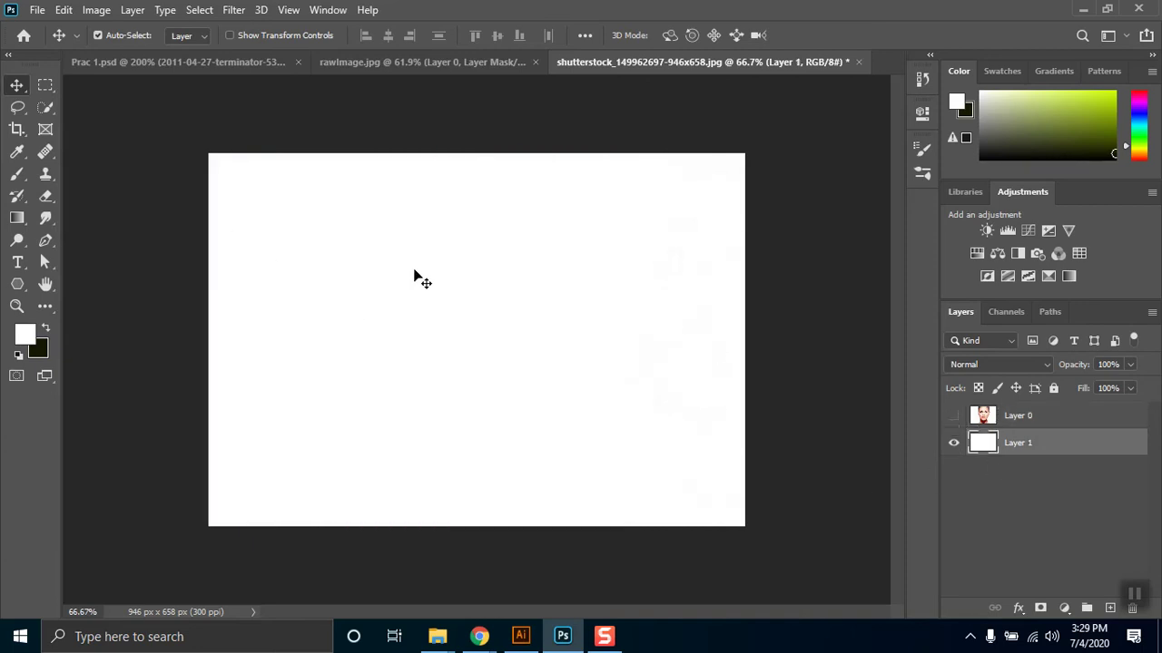
pyautogui.click(952, 418)
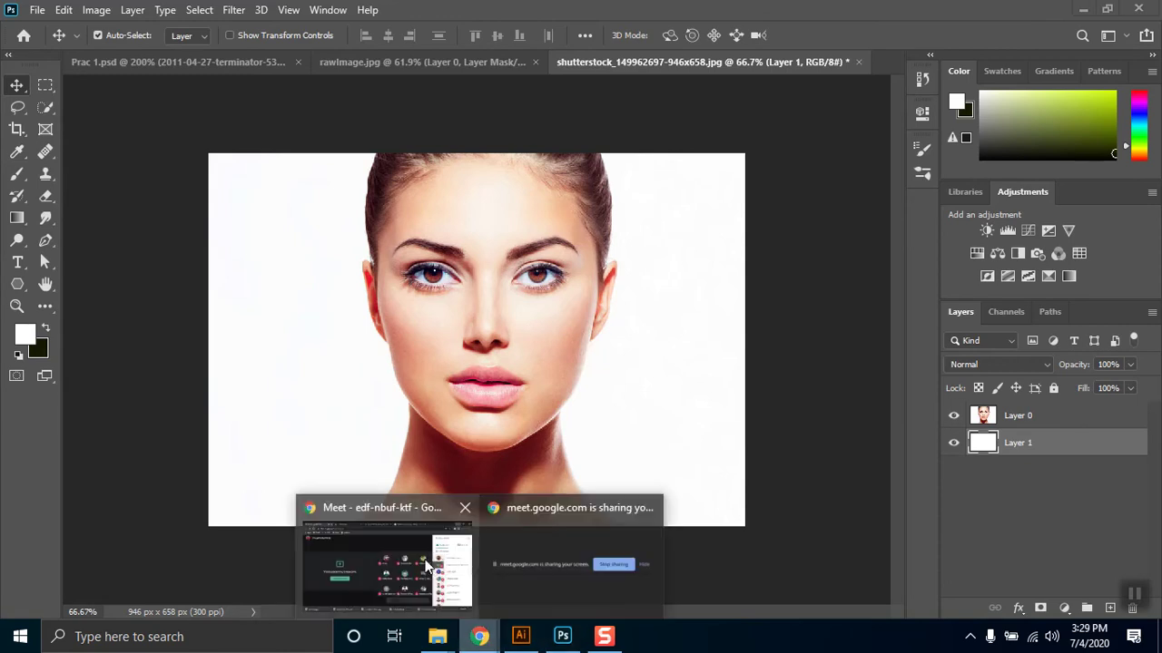
# Step: Switch to the Google Meet call in Chrome, mute and unmute the microphone, and return to Photoshop
pyautogui.click(425, 553)
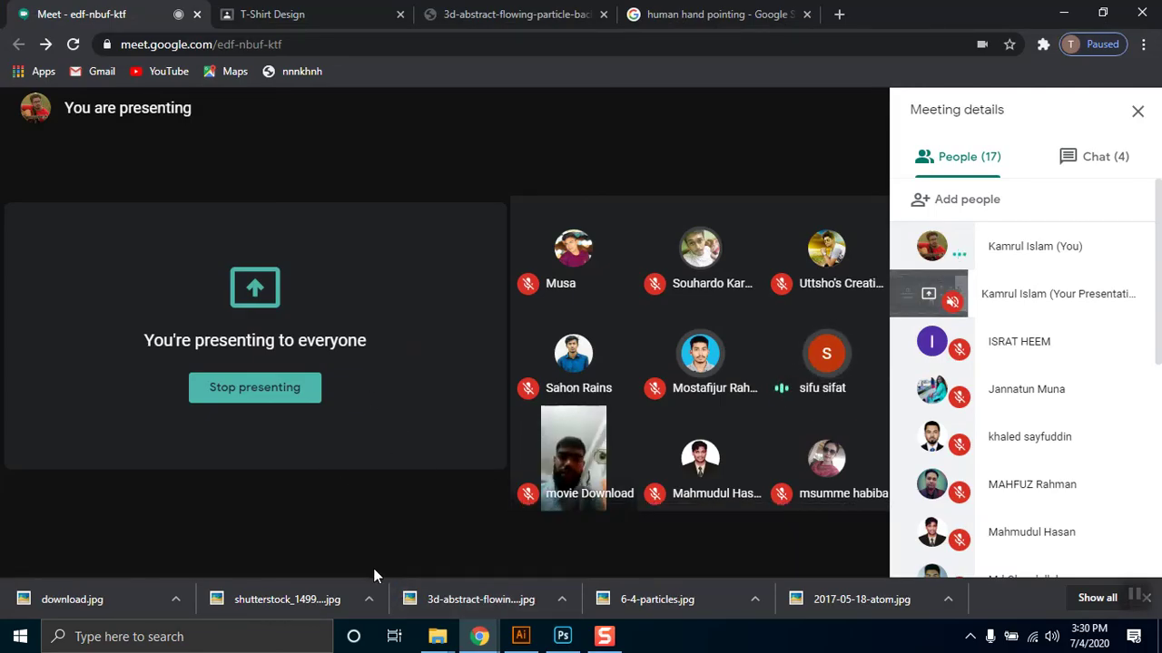
pyautogui.click(364, 543)
pyautogui.click(365, 543)
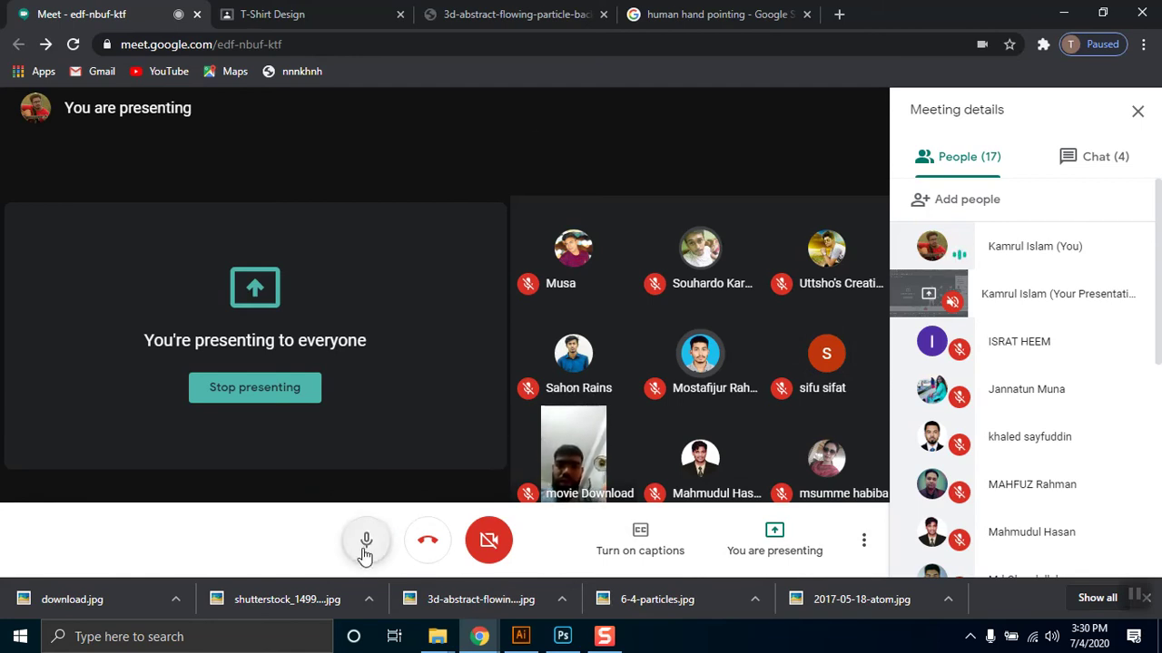
pyautogui.click(364, 542)
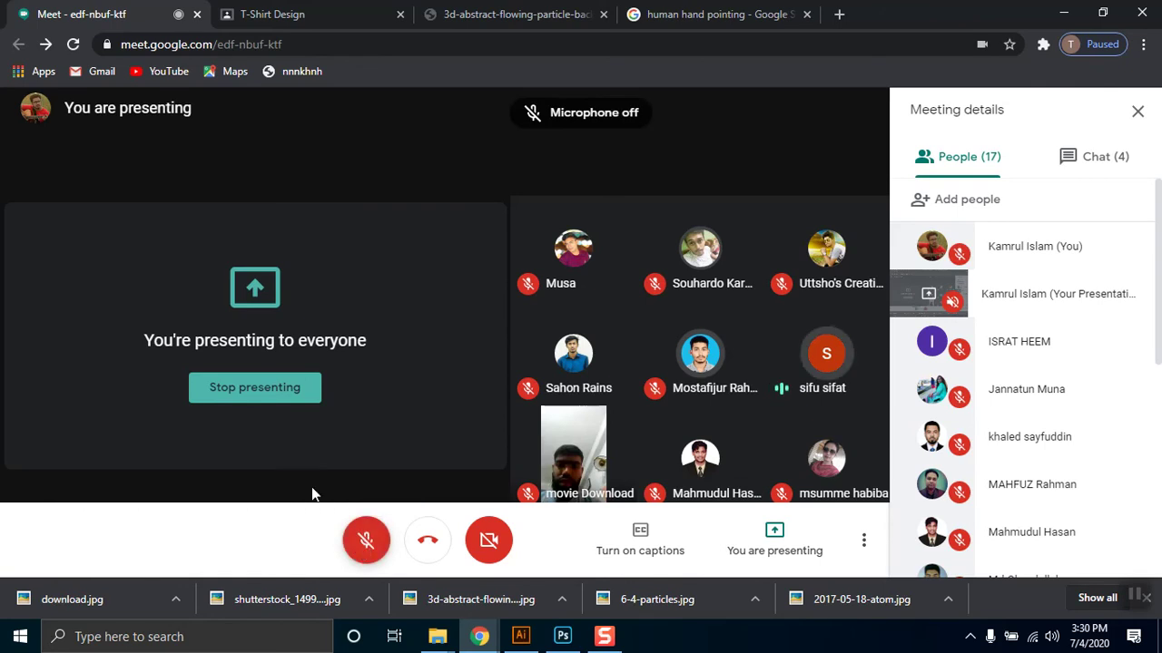
pyautogui.click(363, 542)
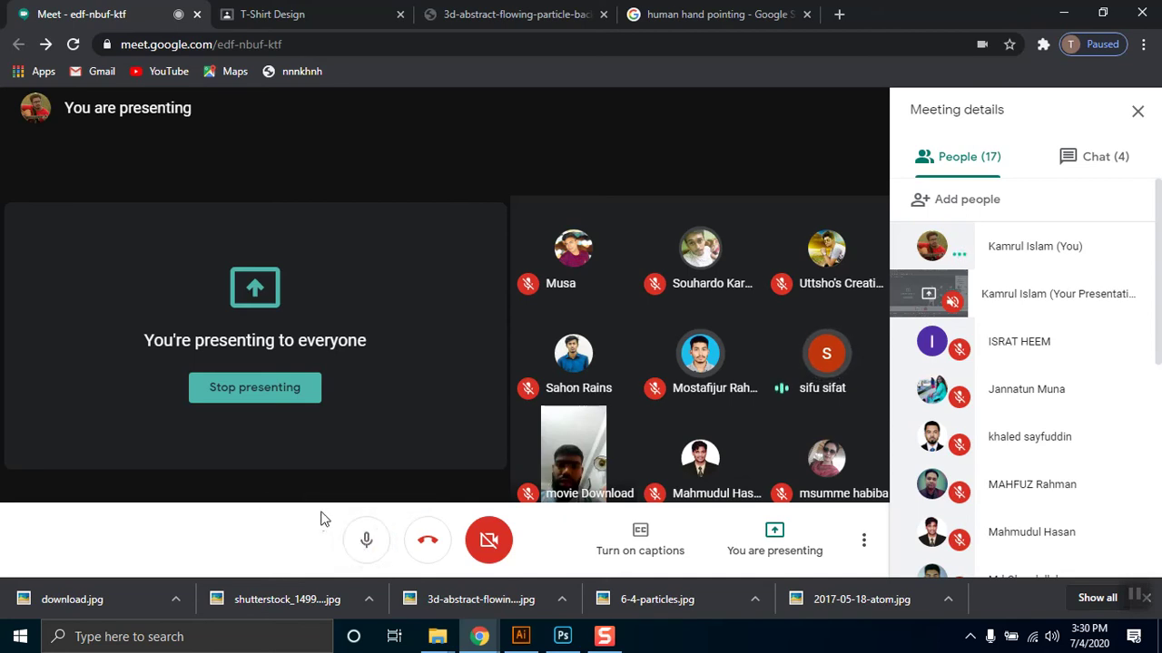
pyautogui.click(1063, 12)
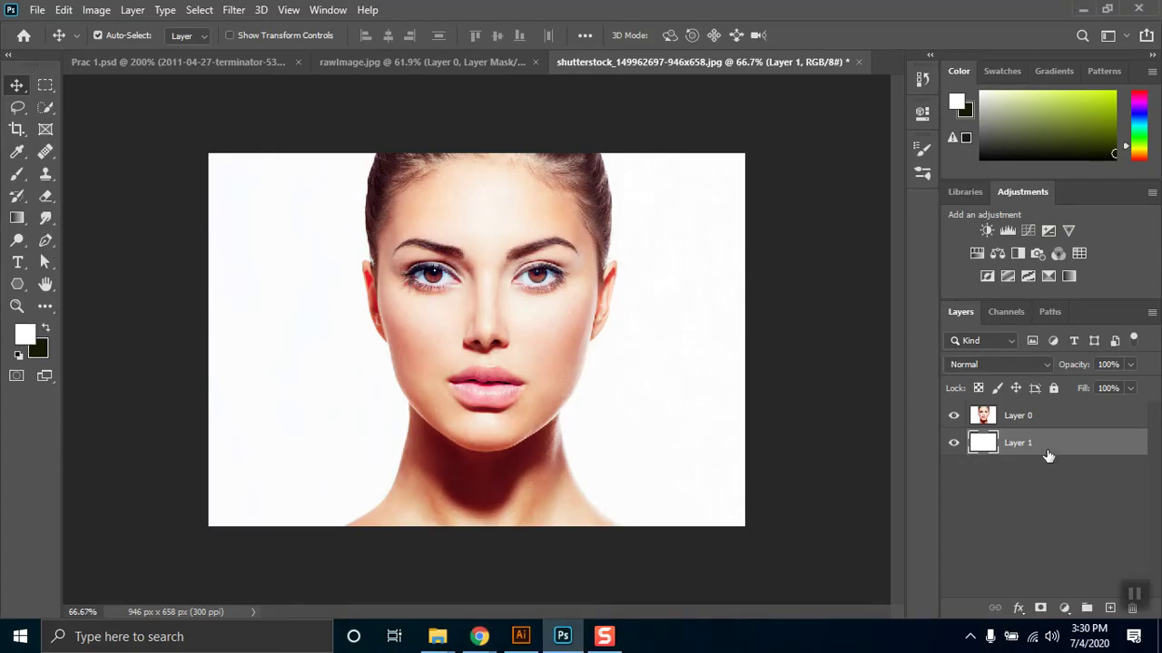
# Step: Hide Layer 0, select the contents of Layer 1, delete its white fill, and deselect
pyautogui.keyDown('ctrl'); pyautogui.click(980, 445); pyautogui.keyUp('ctrl')
pyautogui.press('Delete')
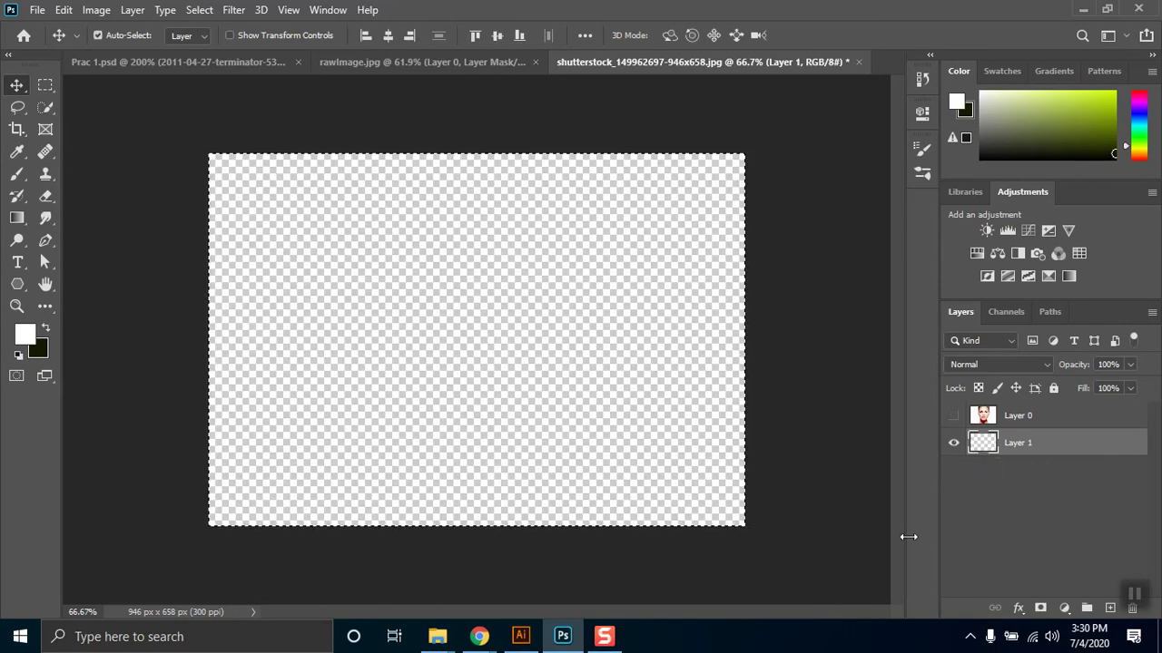
pyautogui.hotkey('ctrl', 'd')
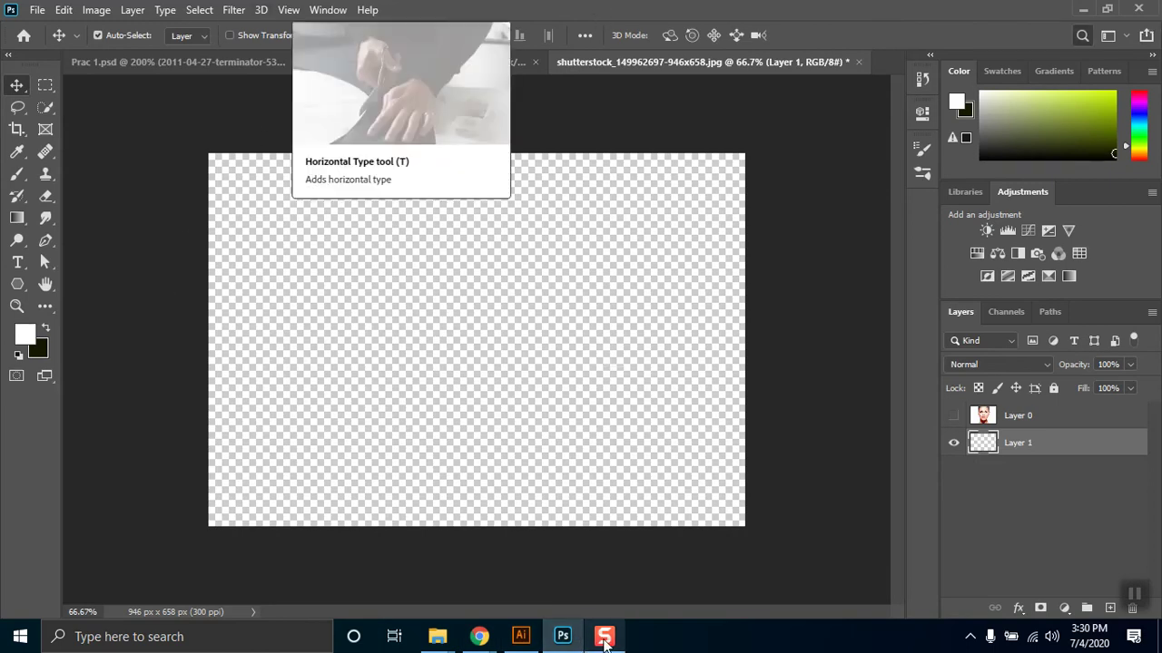
# Step: Check the participants in the Google Meet call in Chrome and return to Photoshop
pyautogui.moveTo(605, 641)
pyautogui.moveTo(479, 636)
pyautogui.click(405, 521)
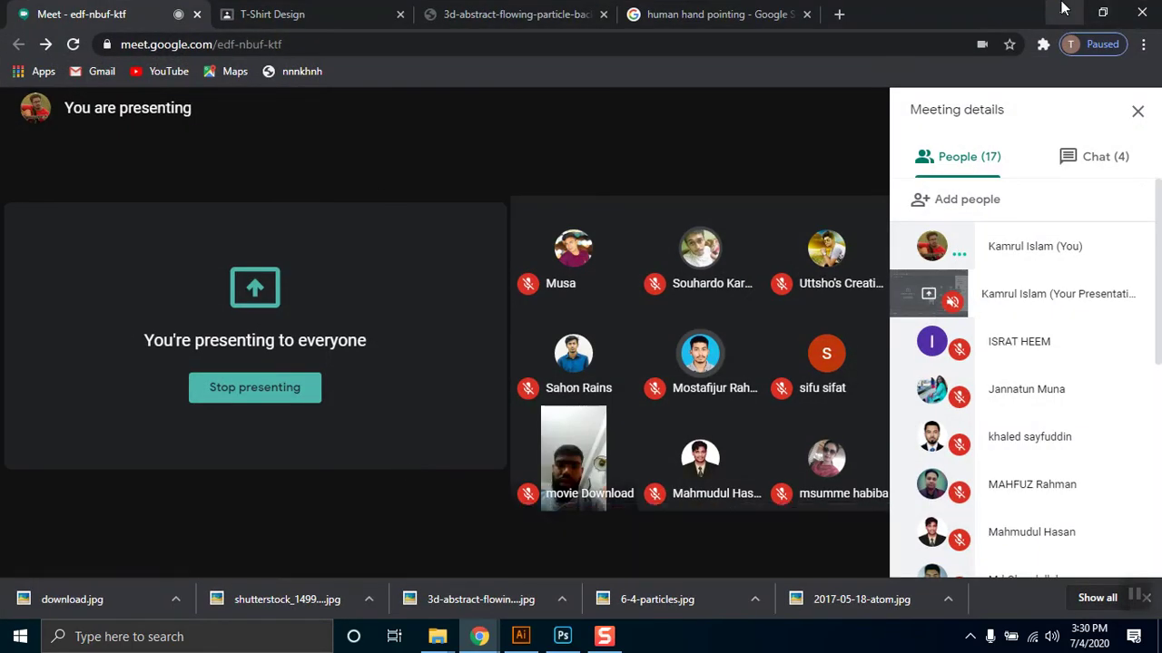
pyautogui.hotkey('alt', 'Tab')
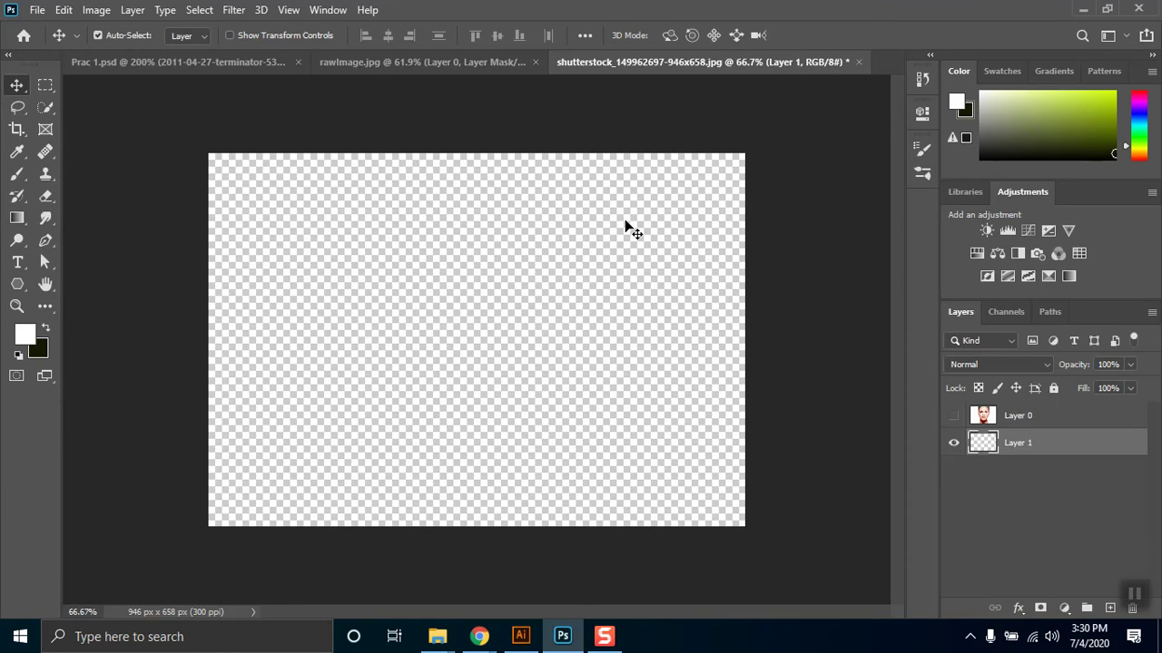
# Step: Try painting a white vertical stroke down Layer 1 with a 187 px brush, and undo it
pyautogui.click(18, 176)
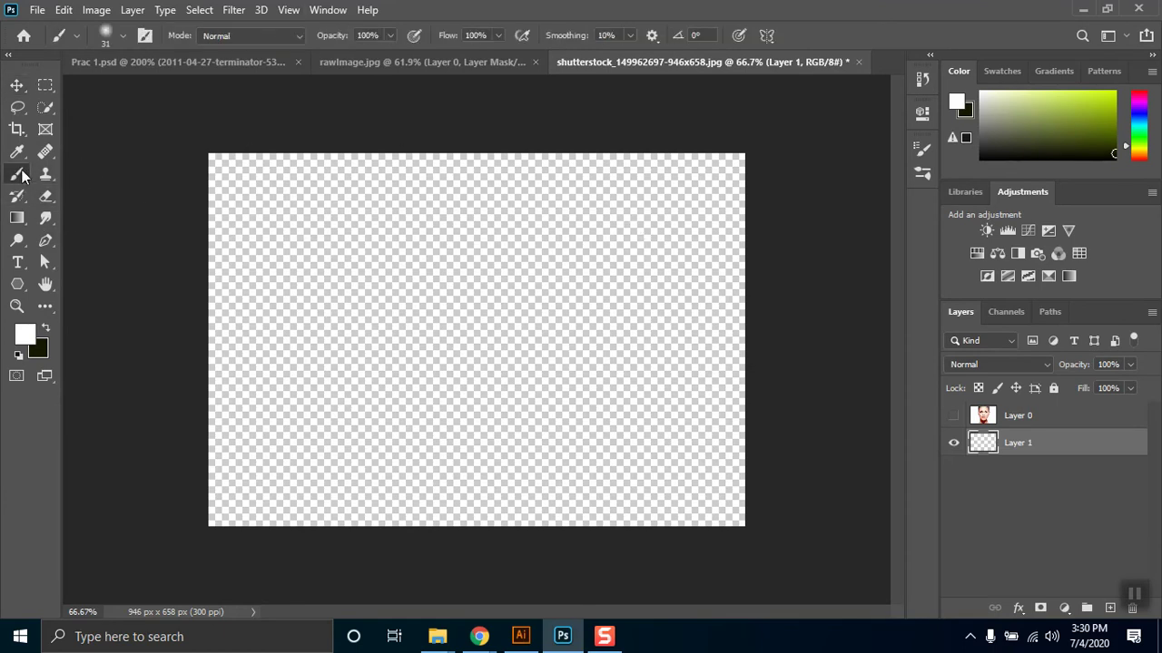
pyautogui.rightClick(326, 177)
pyautogui.click(496, 223)
pyautogui.moveTo(337, 150)
pyautogui.mouseDown()
pyautogui.moveTo(221, 259)
pyautogui.moveTo(427, 186)
pyautogui.moveTo(368, 263)
pyautogui.moveTo(345, 345)
pyautogui.moveTo(335, 506)
pyautogui.moveTo(430, 475)
pyautogui.moveTo(351, 509)
pyautogui.mouseUp()
pyautogui.hotkey('ctrl', 'z')
# Step: Set both the foreground and background colors to white (ffffff)
pyautogui.click(24, 338)
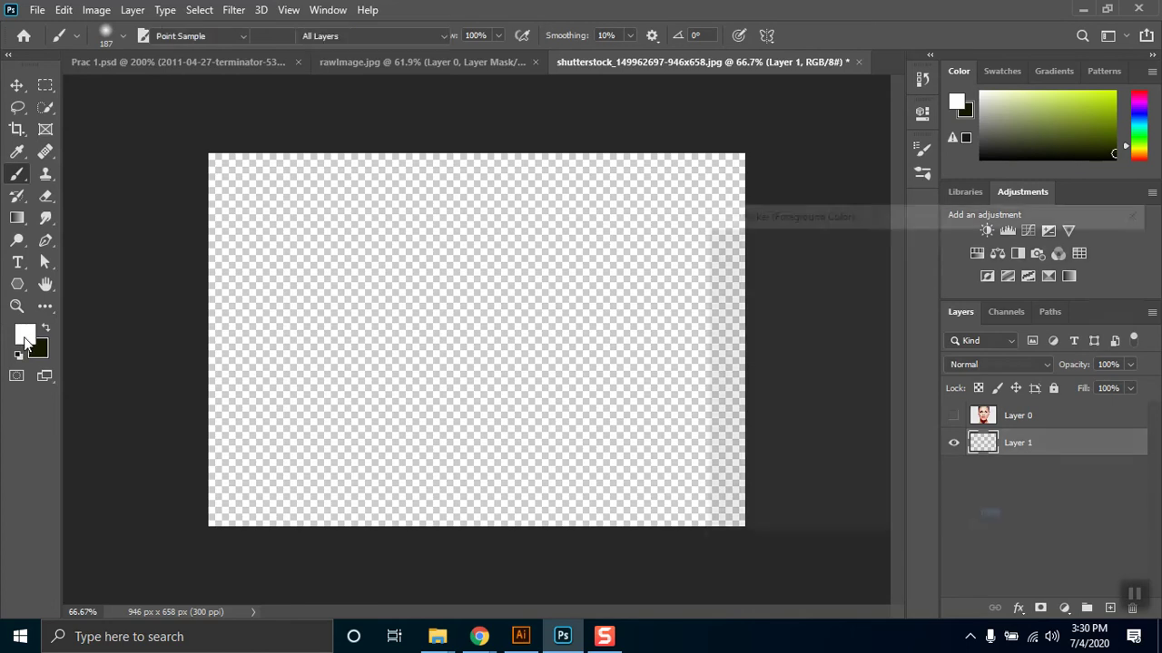
pyautogui.click(691, 234)
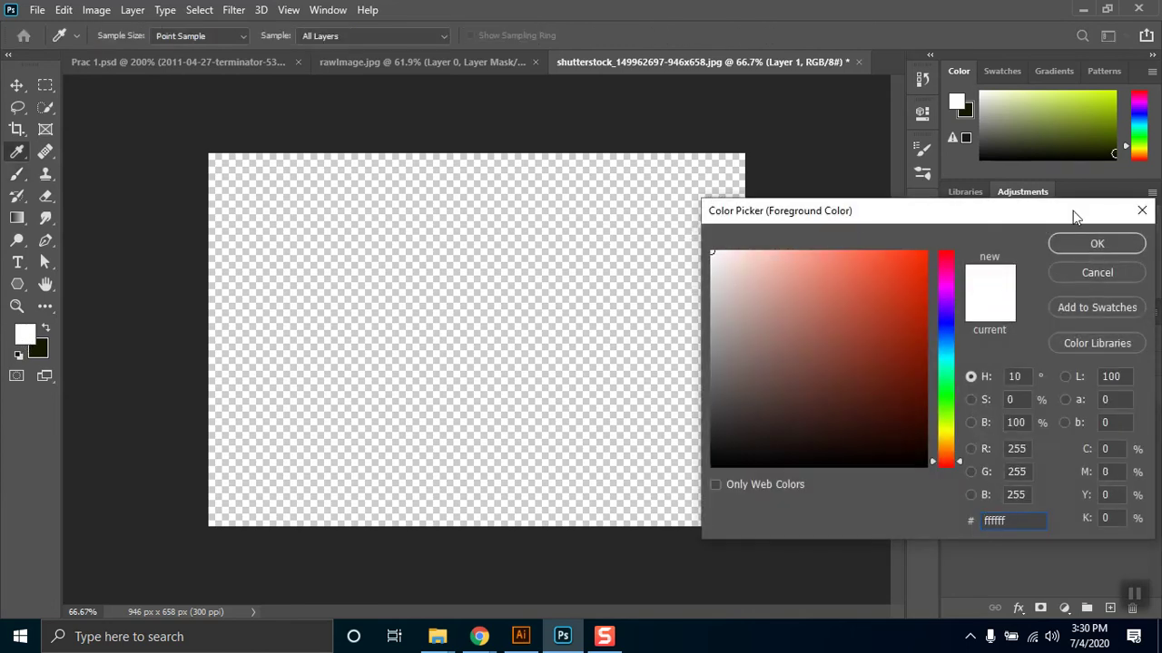
pyautogui.click(1085, 244)
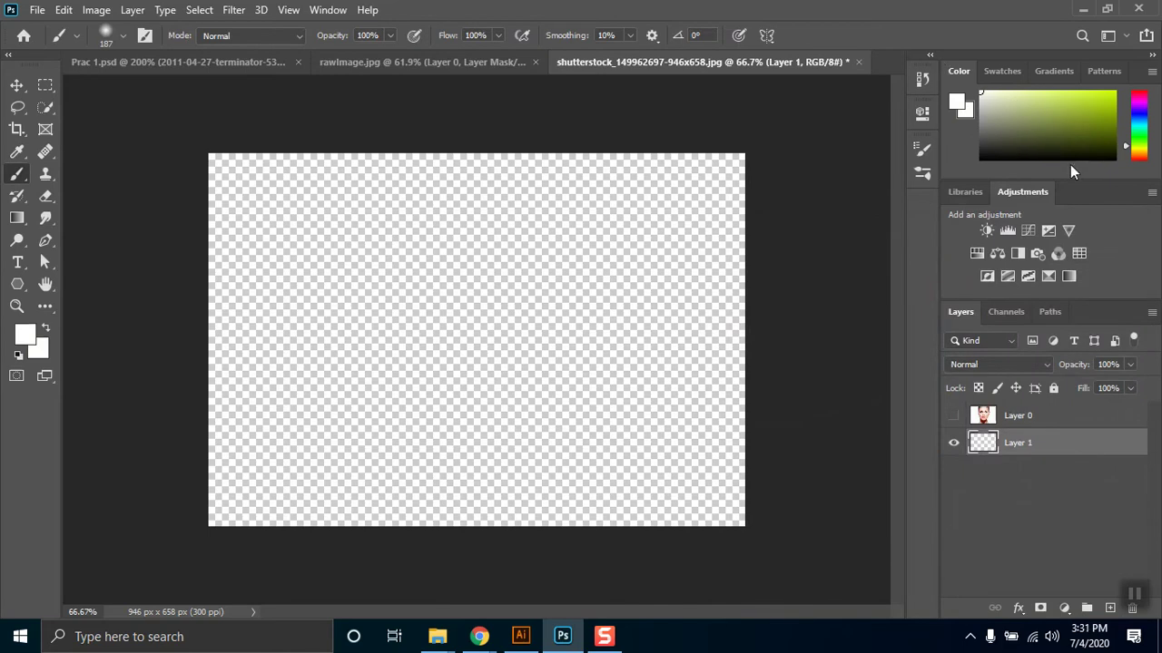
pyautogui.click(25, 337)
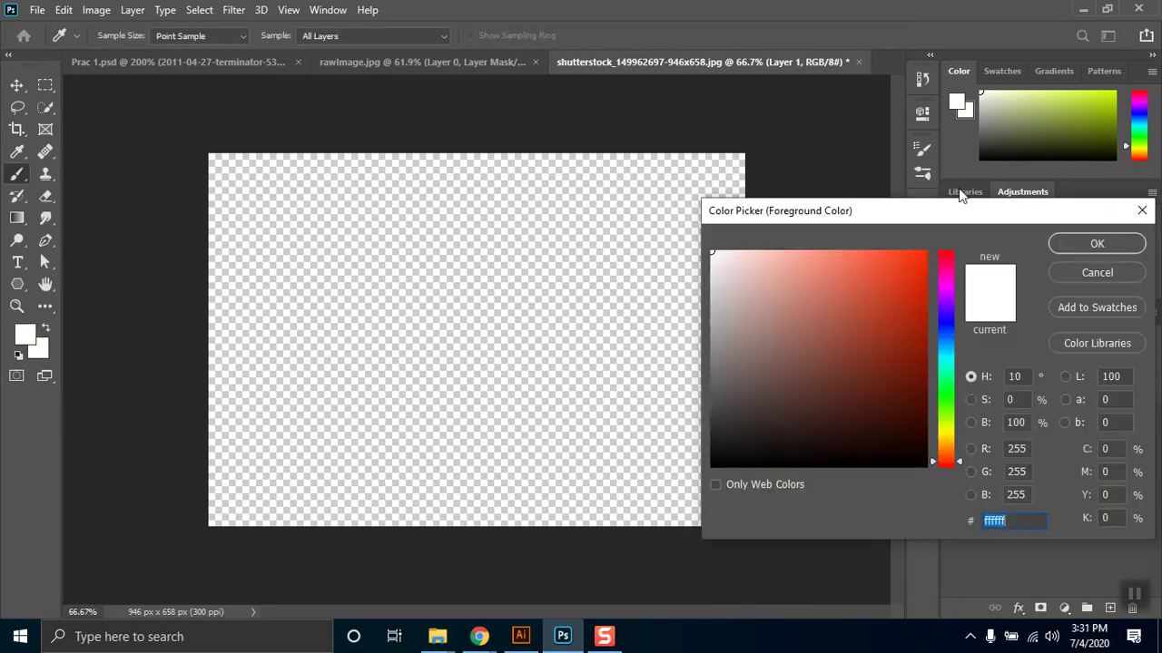
pyautogui.click(1142, 210)
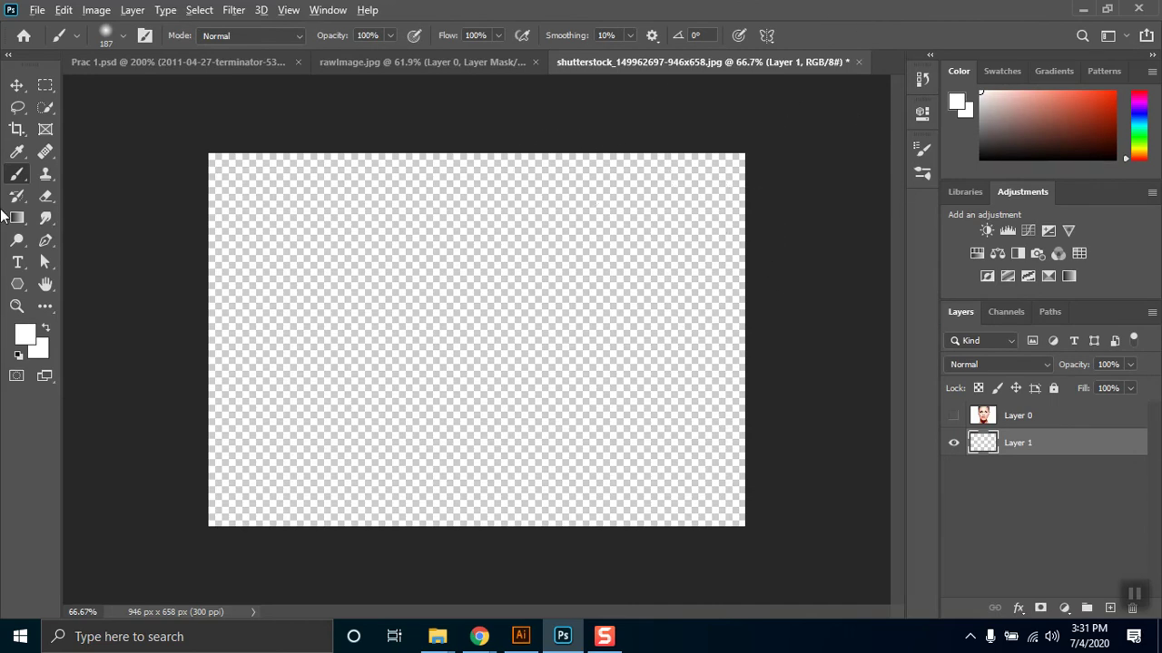
# Step: Fill Layer 1 with the foreground color, undo it, and fill the layer with the white background color instead
pyautogui.hotkey('alt', 'BackSpace')
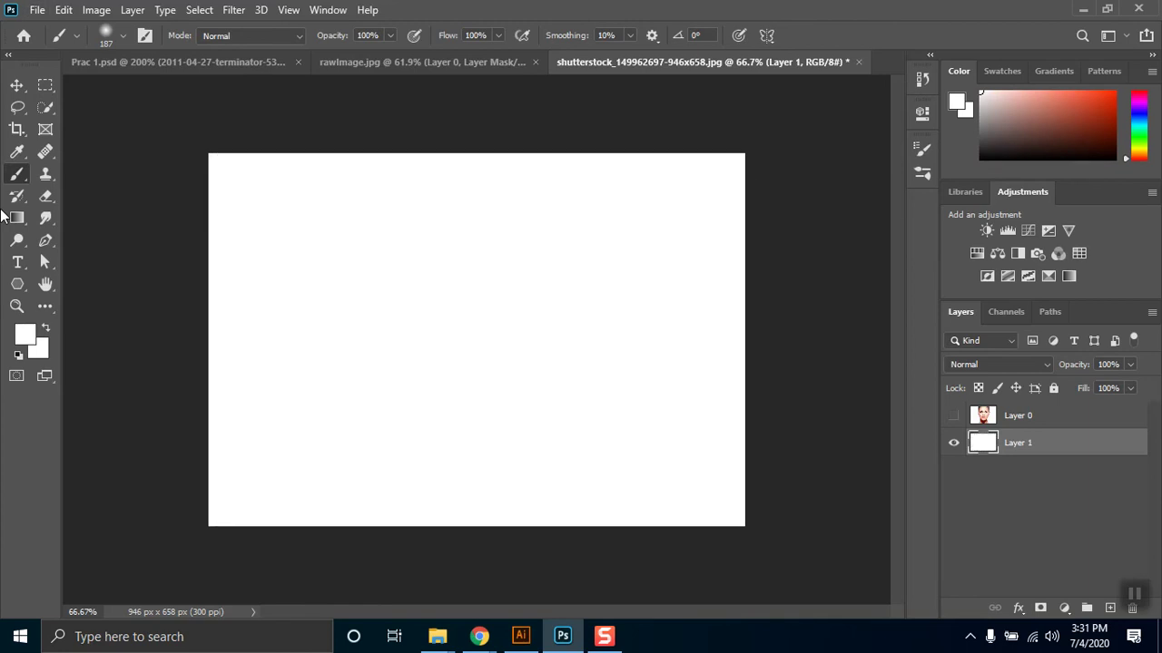
pyautogui.hotkey('ctrl', 'z')
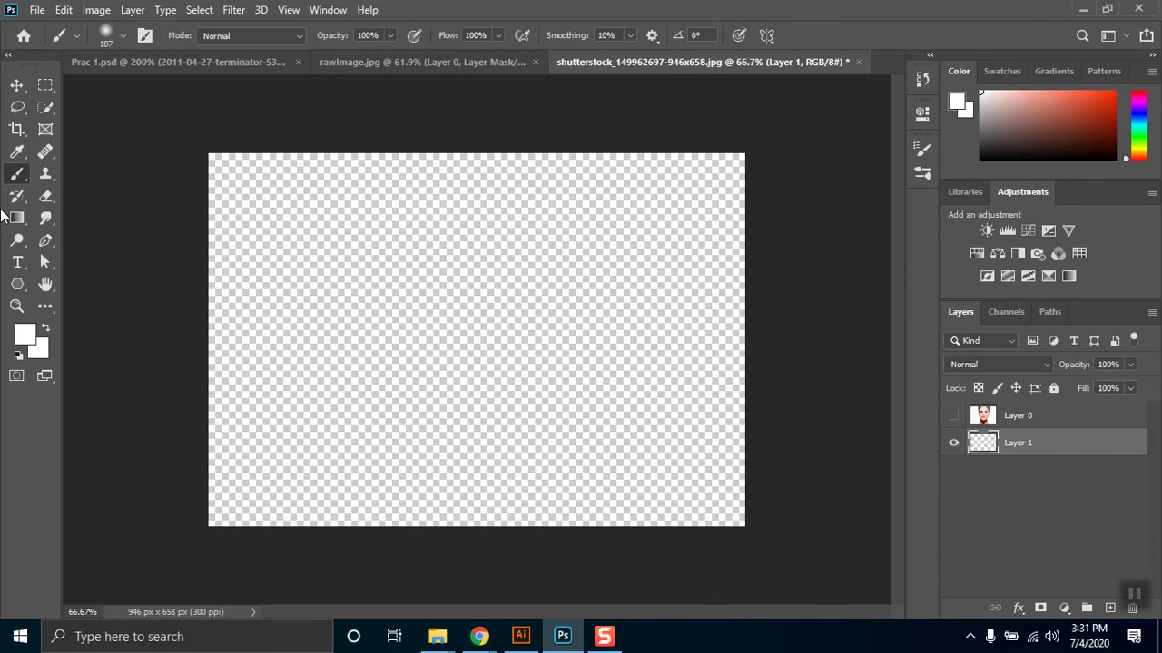
pyautogui.hotkey('ctrl', 'BackSpace')
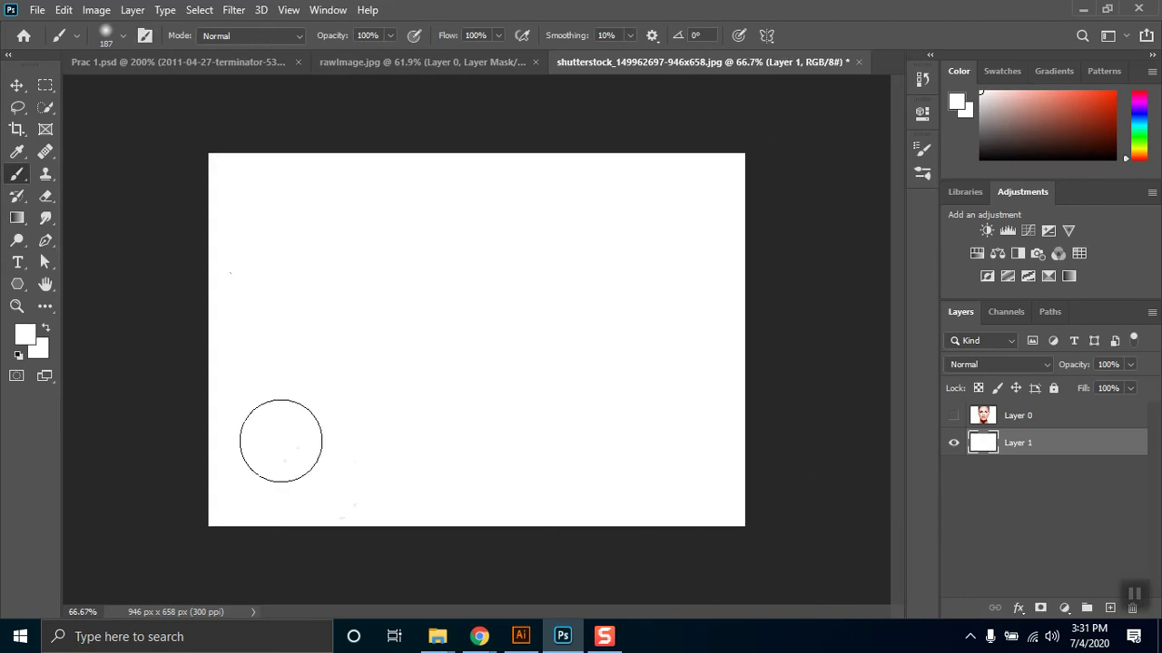
# Step: Look at the Google Meet call in Chrome again and return to Photoshop
pyautogui.moveTo(472, 640)
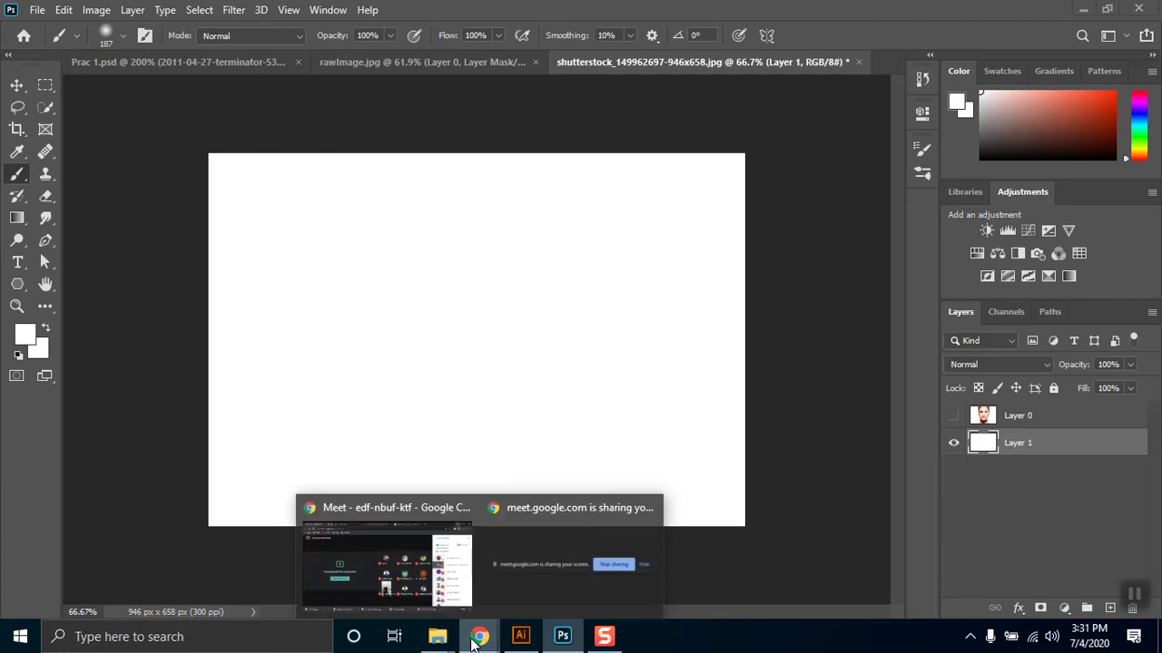
pyautogui.click(441, 593)
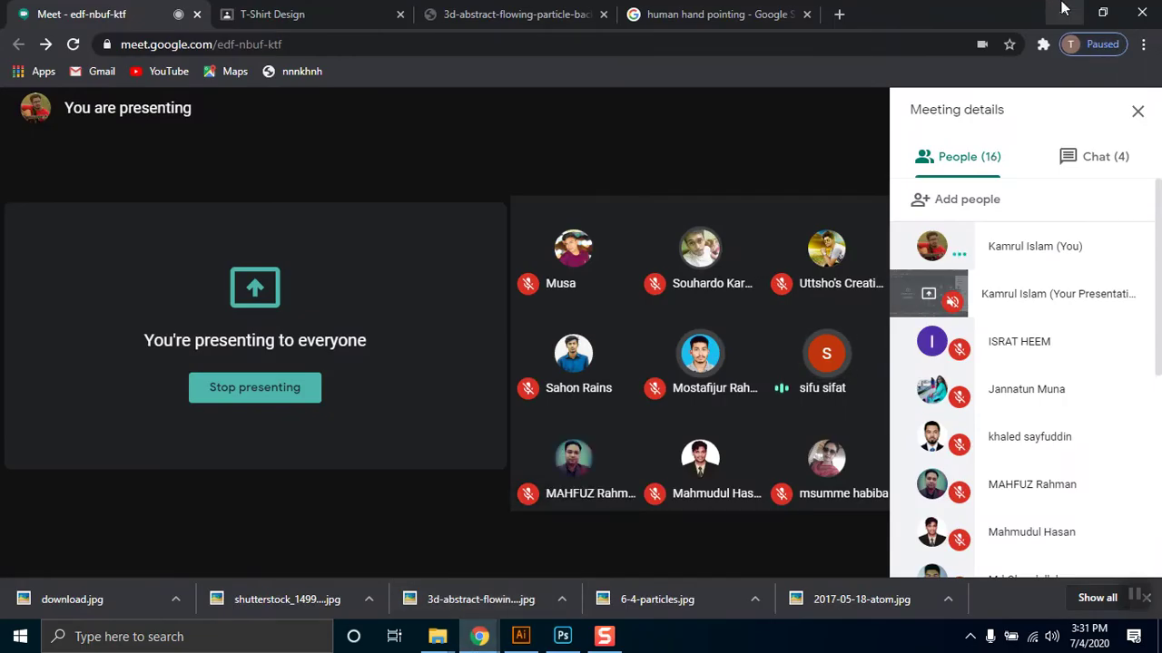
pyautogui.click(1063, 11)
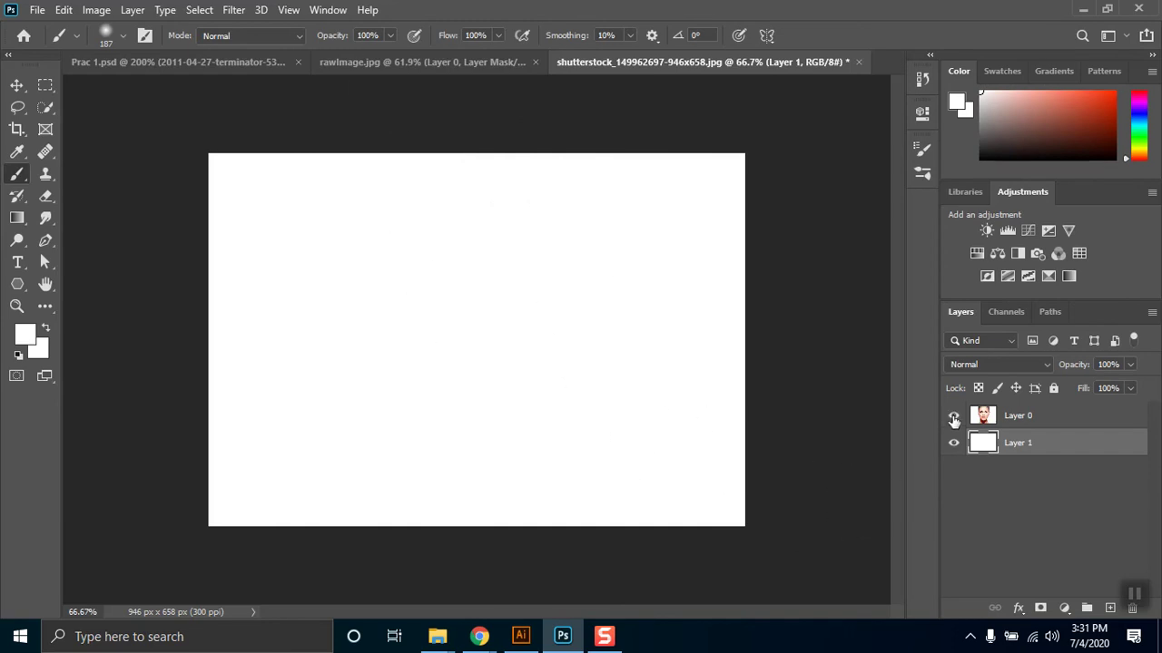
# Step: Show Layer 0 above the white layer and make it the active layer
pyautogui.click(954, 416)
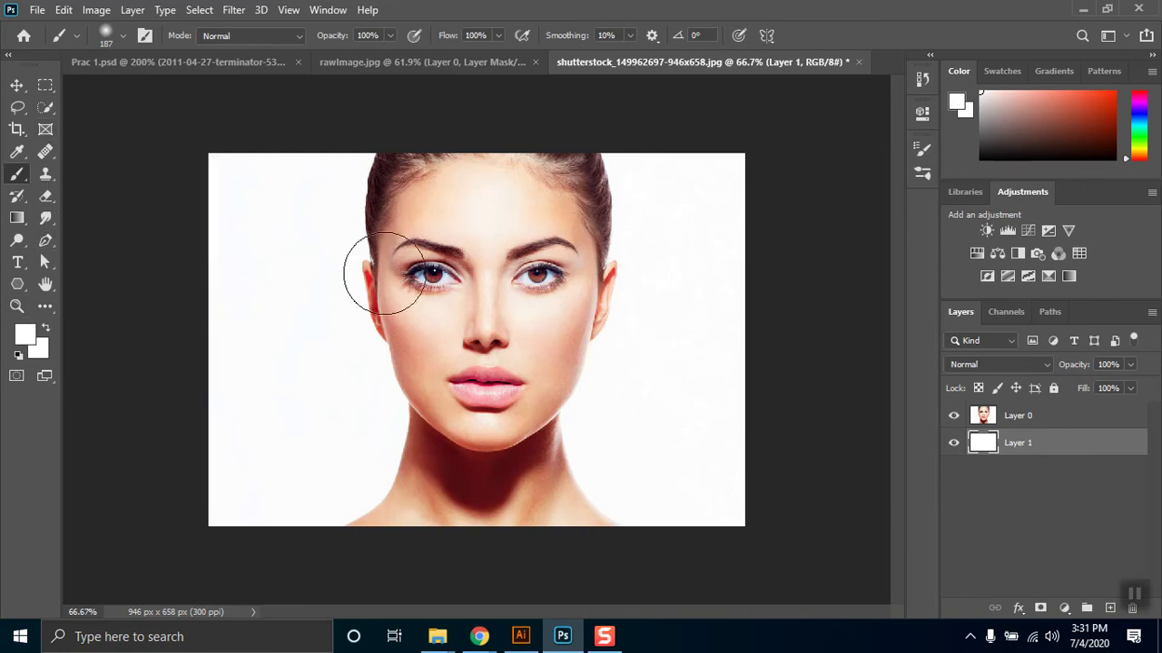
pyautogui.click(1021, 422)
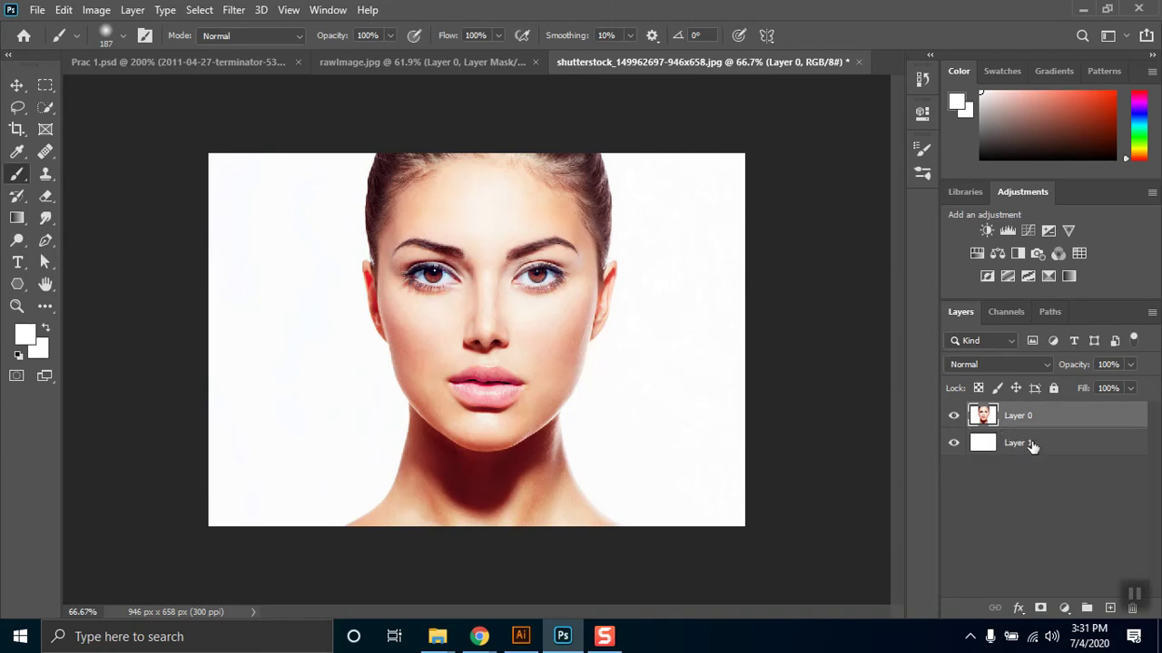
# Step: Try moving a rectangular selection of the hair and forehead sideways on Layer 0, undo the move, and deselect
pyautogui.click(45, 84)
pyautogui.moveTo(331, 122); pyautogui.dragTo(648, 231)
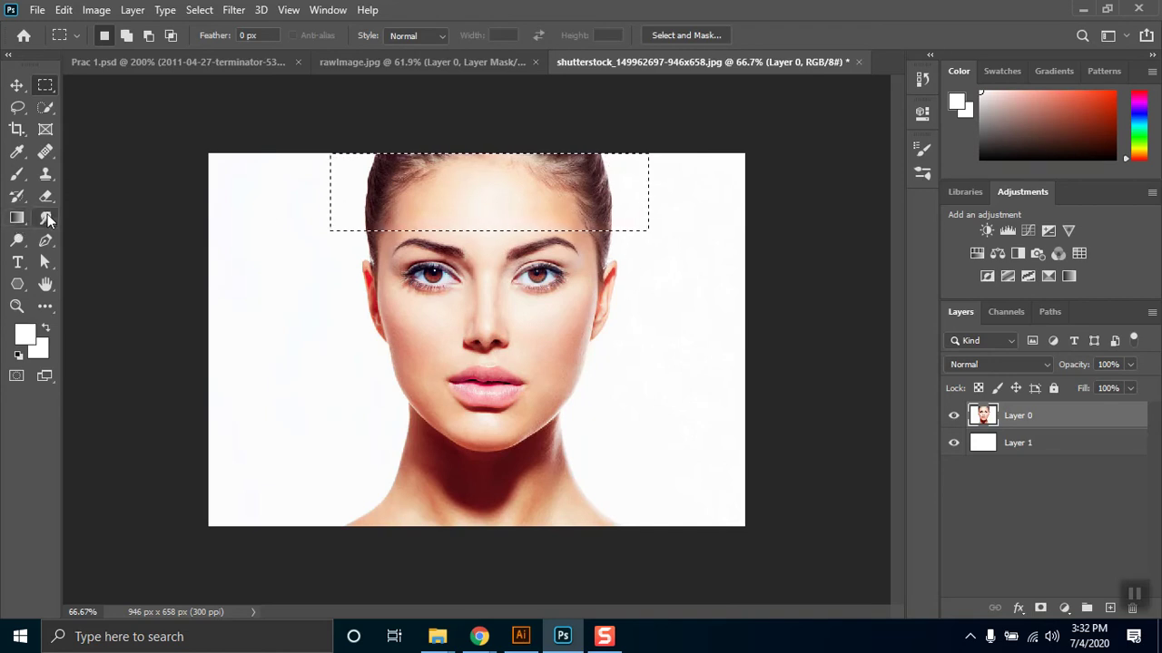
pyautogui.click(16, 84)
pyautogui.moveTo(539, 201); pyautogui.dragTo(508, 220)
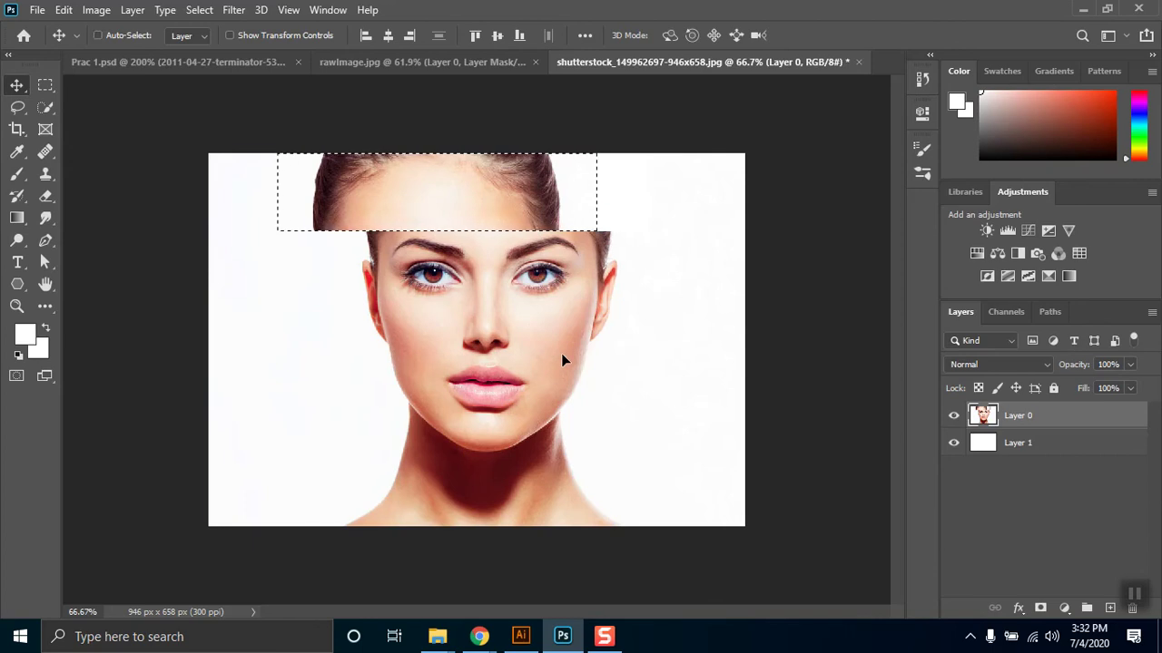
pyautogui.hotkey('ctrl', 'z')
pyautogui.click(44, 85)
pyautogui.click(295, 274)
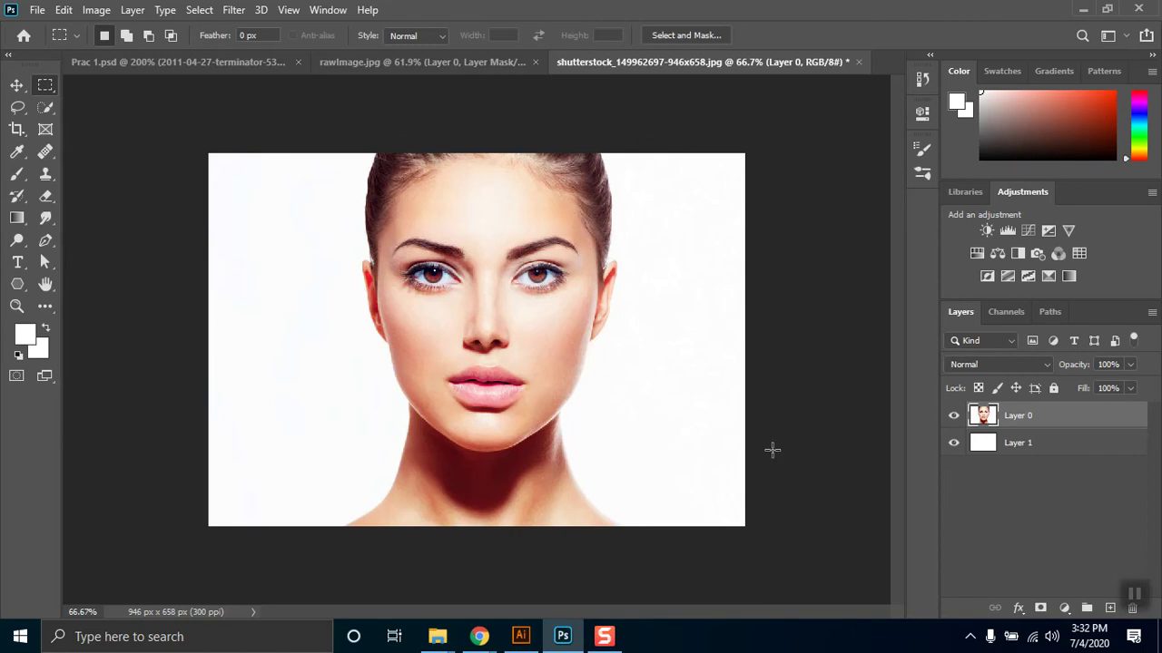
# Step: Select a rectangular strip across the hair and upper forehead and add a layer mask to Layer 0 from it
pyautogui.moveTo(333, 153); pyautogui.dragTo(650, 218)
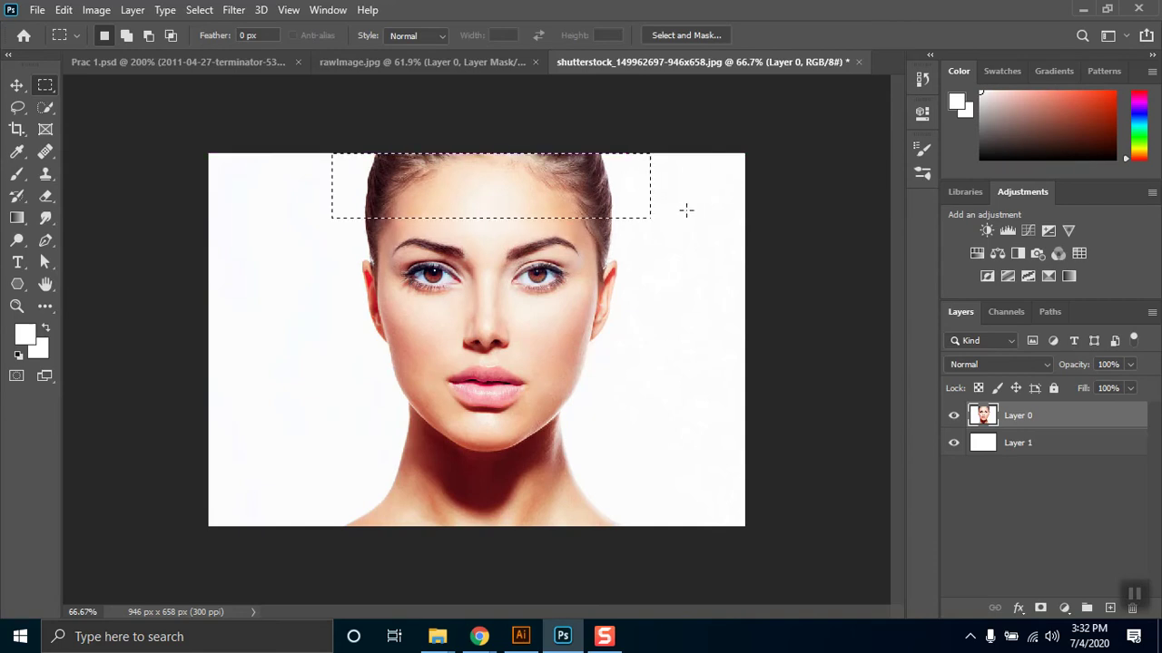
pyautogui.click(1041, 608)
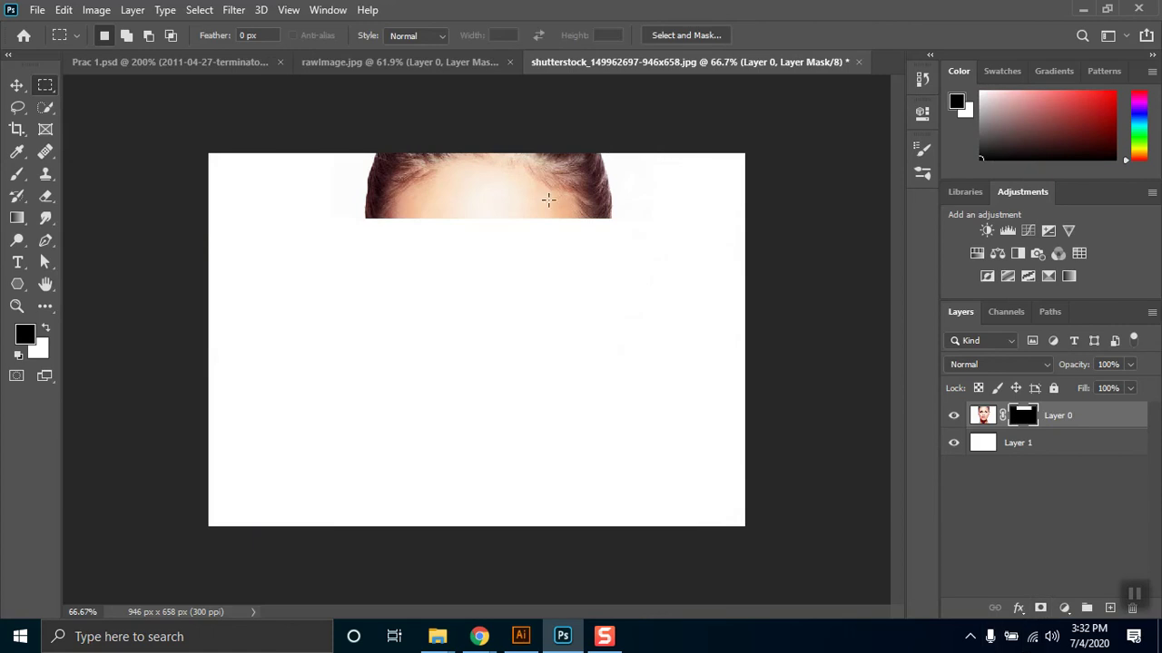
# Step: Duplicate Layer 0 together with its mask and target the copy's image rather than its mask
pyautogui.rightClick(1103, 415)
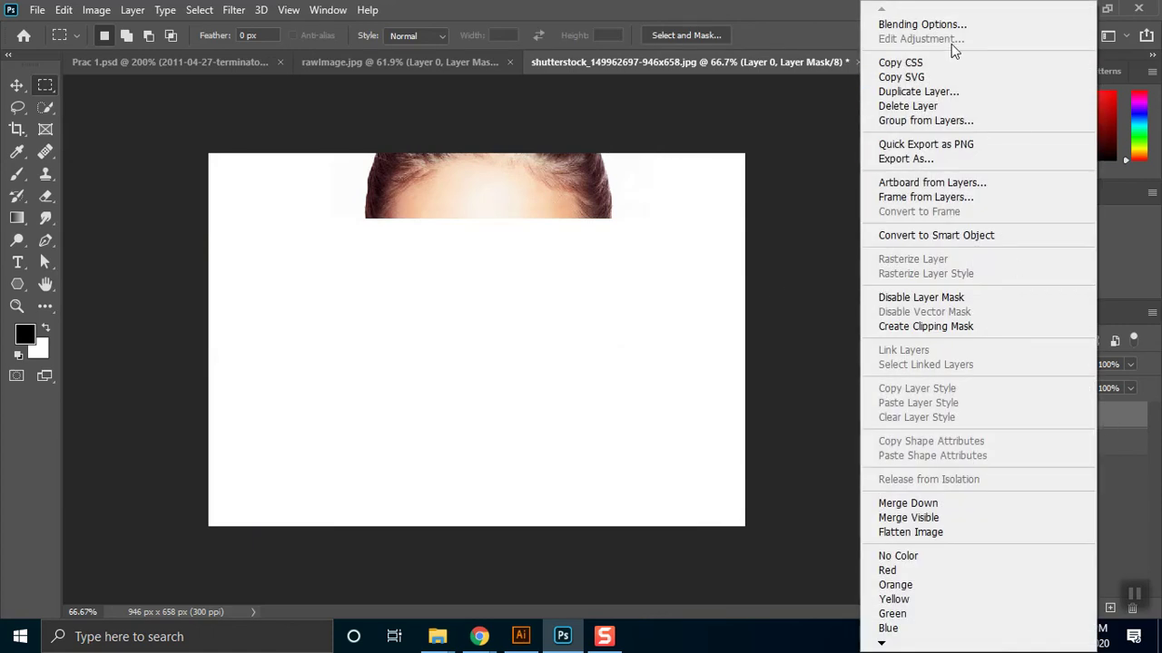
pyautogui.click(1142, 277)
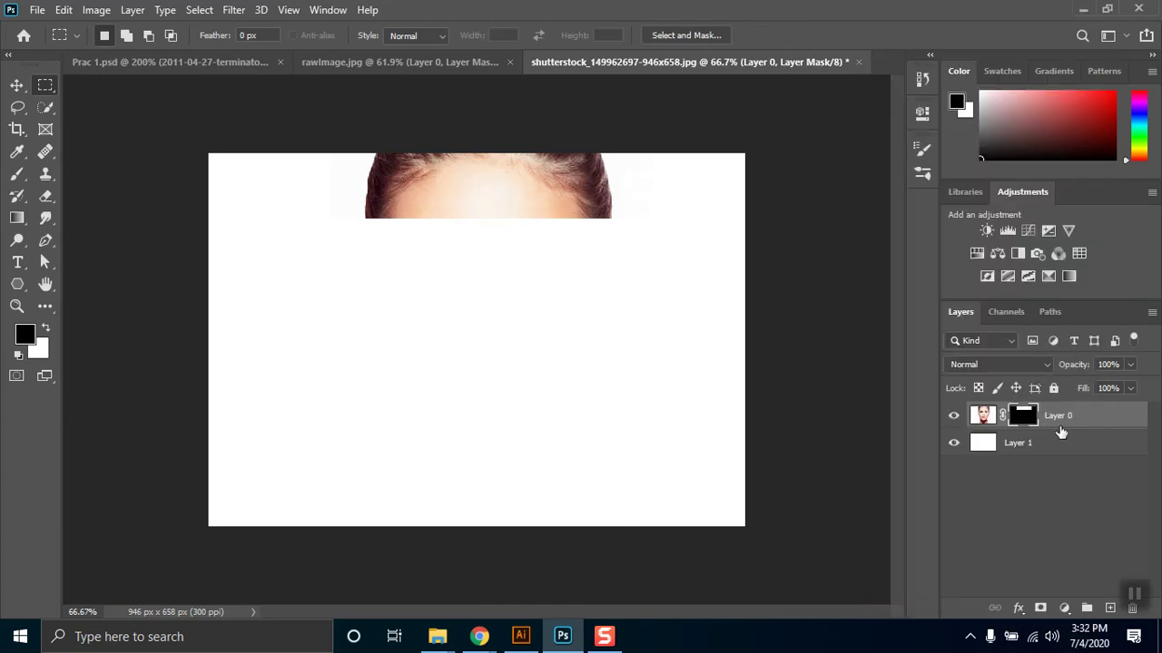
pyautogui.rightClick(1071, 411)
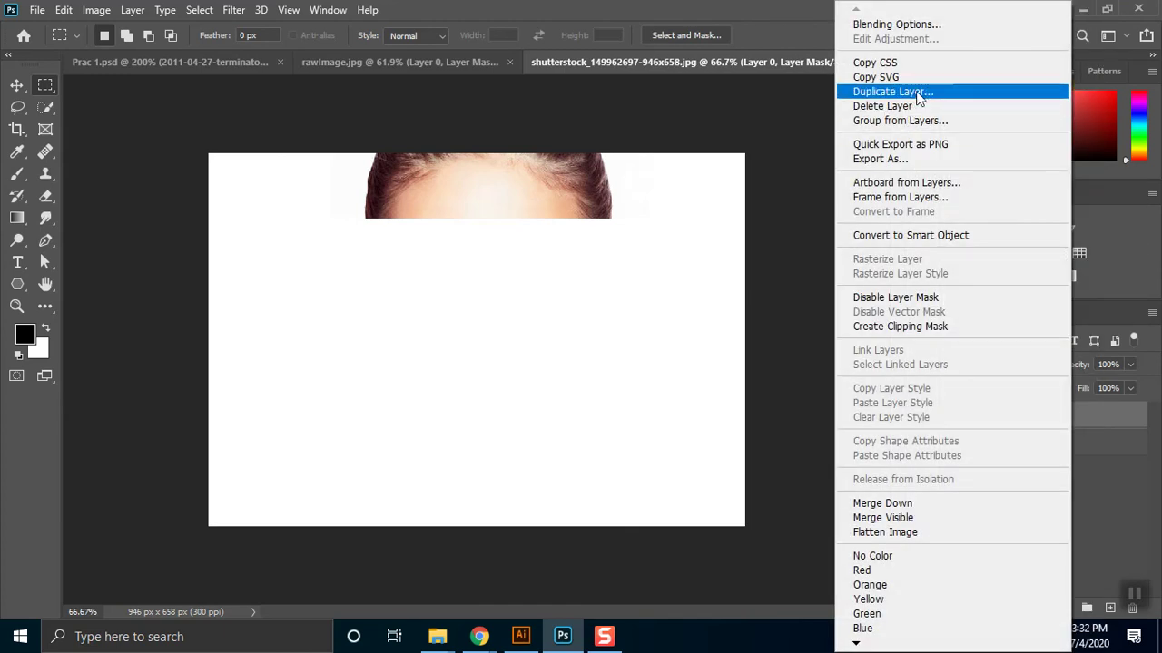
pyautogui.click(1118, 271)
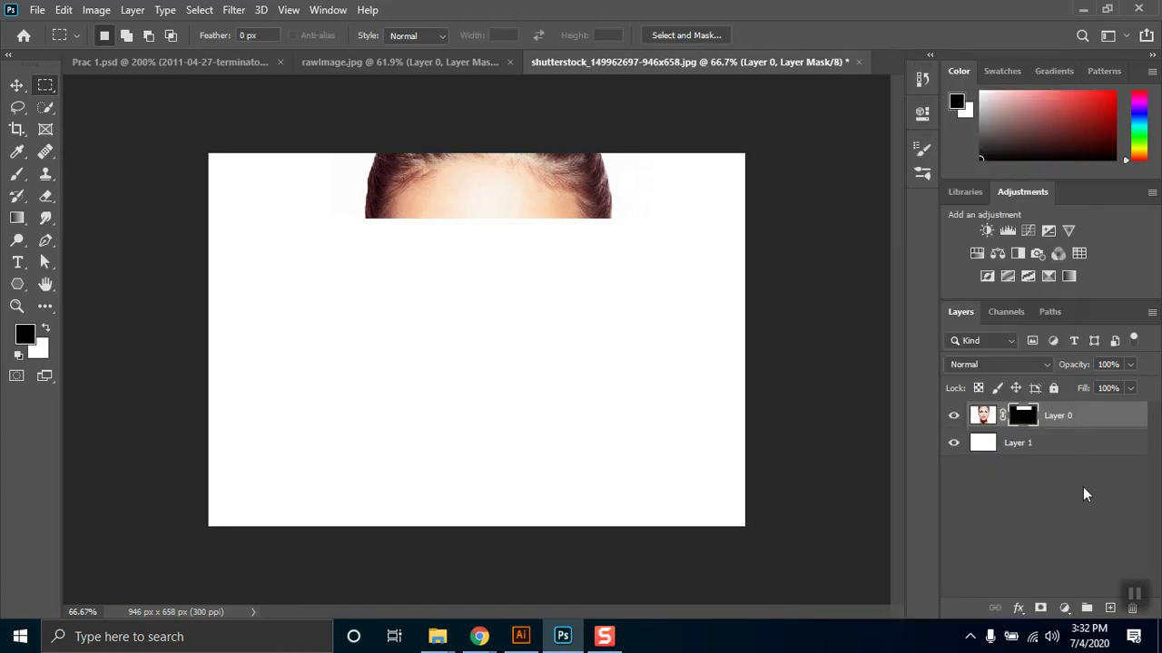
pyautogui.moveTo(983, 418); pyautogui.dragTo(1109, 613)
pyautogui.click(983, 415)
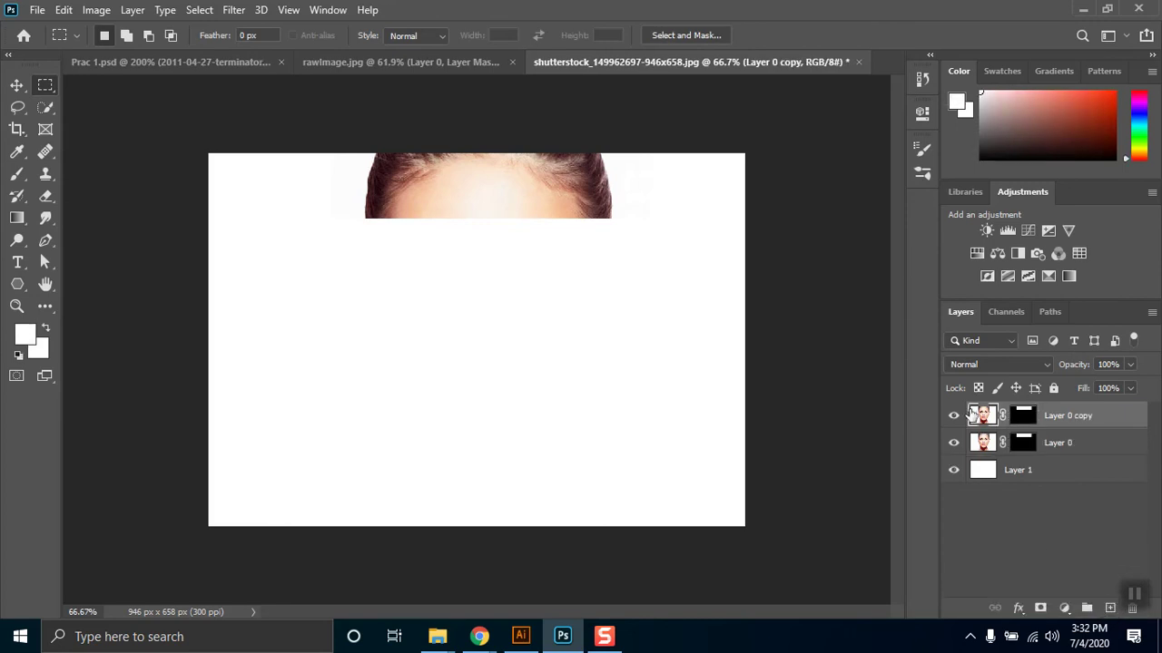
# Step: Load the mask of Layer 0 copy as a selection, try inverting the image colors inside it, and undo the inversion
pyautogui.keyDown('ctrl'); pyautogui.click(1027, 423); pyautogui.keyUp('ctrl')
pyautogui.hotkey('ctrl', 'd')
pyautogui.moveTo(1026, 416); pyautogui.dragTo(1024, 420)
pyautogui.moveTo(1024, 429); pyautogui.dragTo(1025, 419)
pyautogui.keyDown('ctrl'); pyautogui.click(1024, 418); pyautogui.keyUp('ctrl')
pyautogui.hotkey('ctrl', 'i')
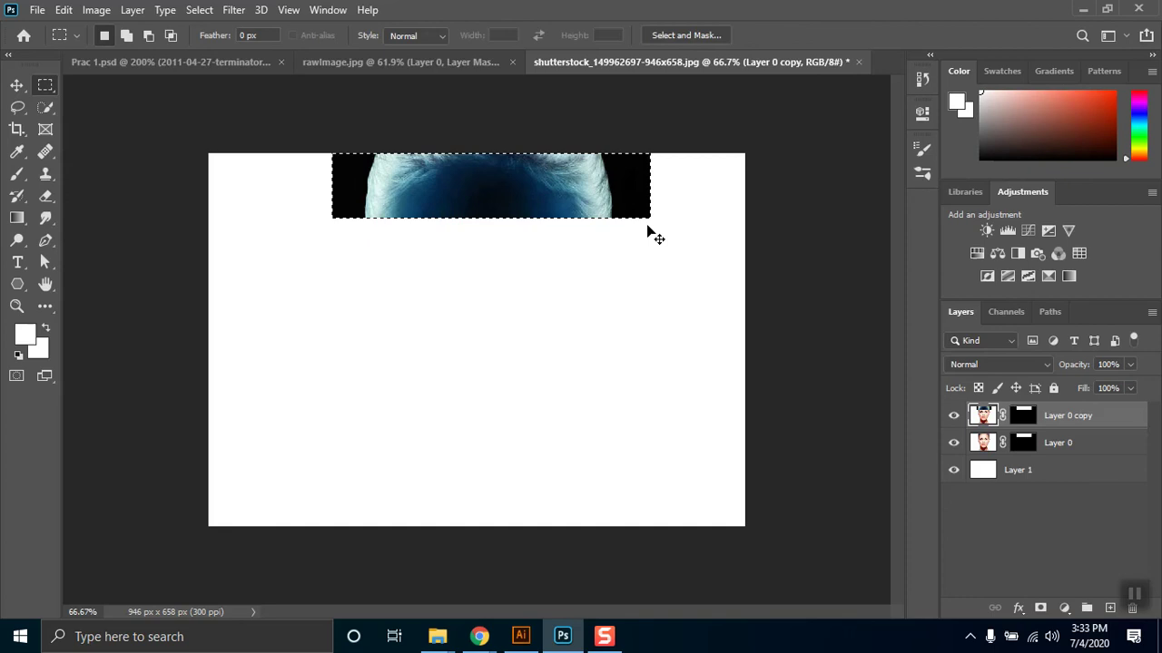
pyautogui.hotkey('ctrl', 'z')
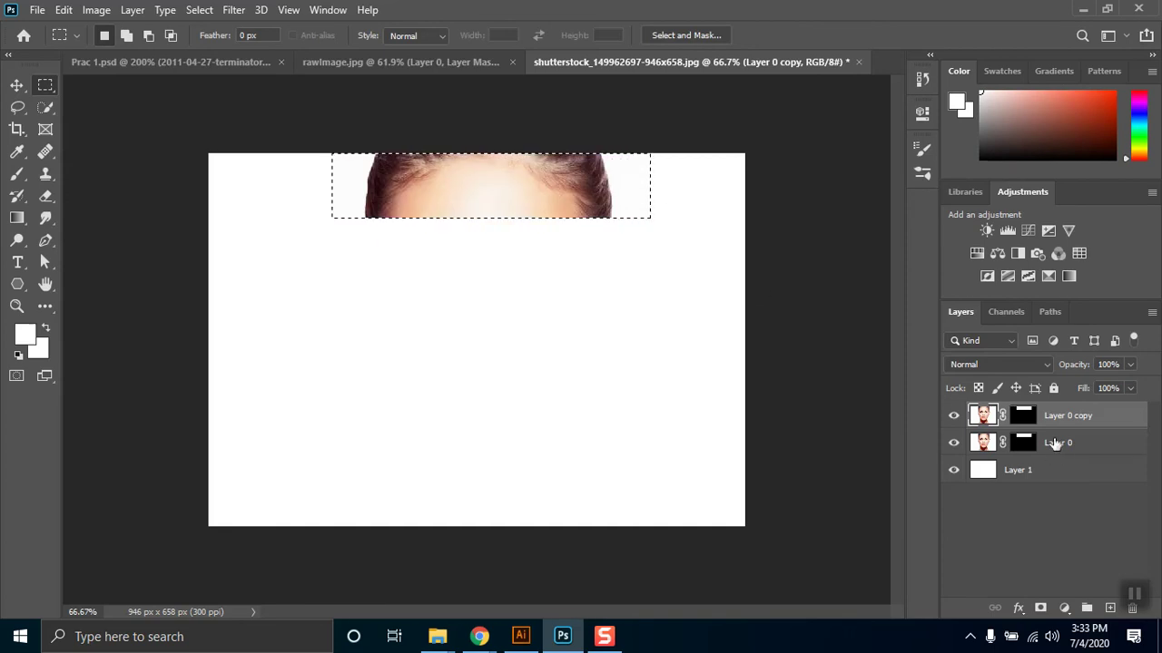
# Step: Target the mask of Layer 0 copy, try inverting the selection, deselect, and invert the mask itself
pyautogui.click(1024, 416)
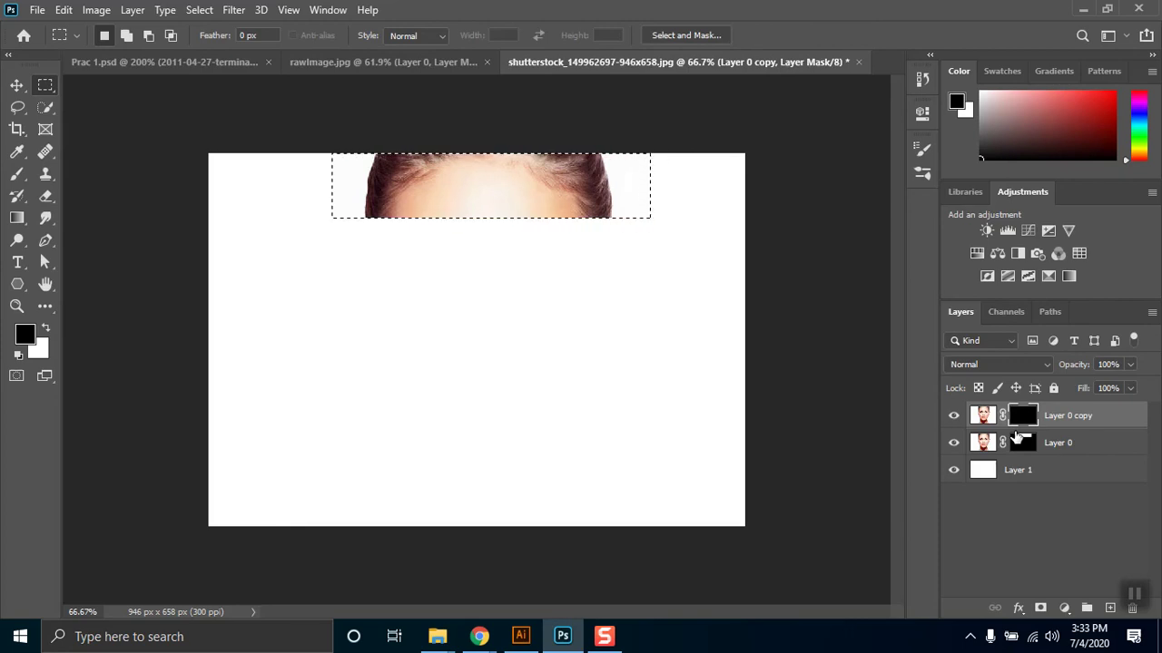
pyautogui.hotkey('ctrl', 'shift', 'i')
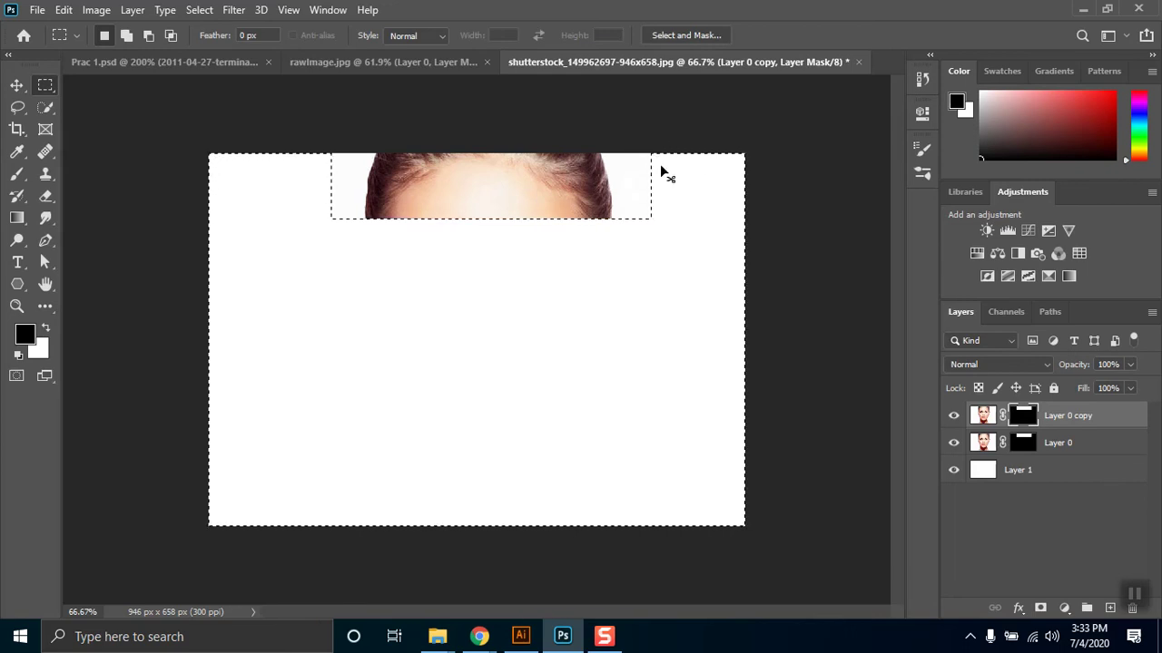
pyautogui.rightClick(581, 202)
pyautogui.click(633, 225)
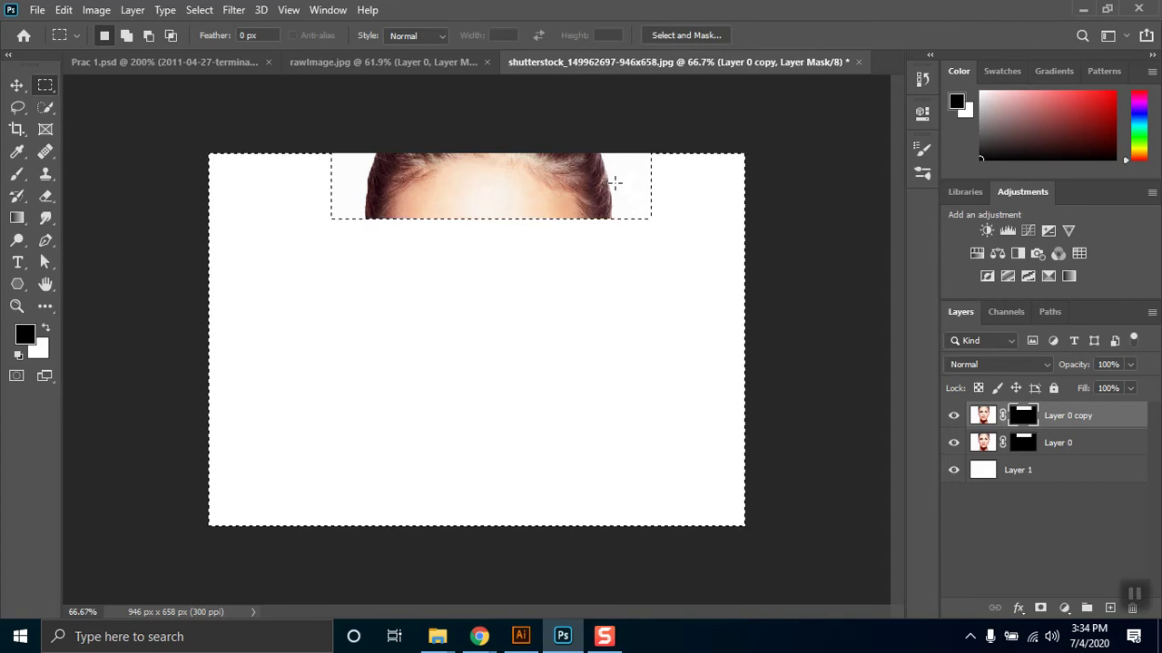
pyautogui.hotkey('ctrl', 'd')
pyautogui.hotkey('ctrl', 'i')
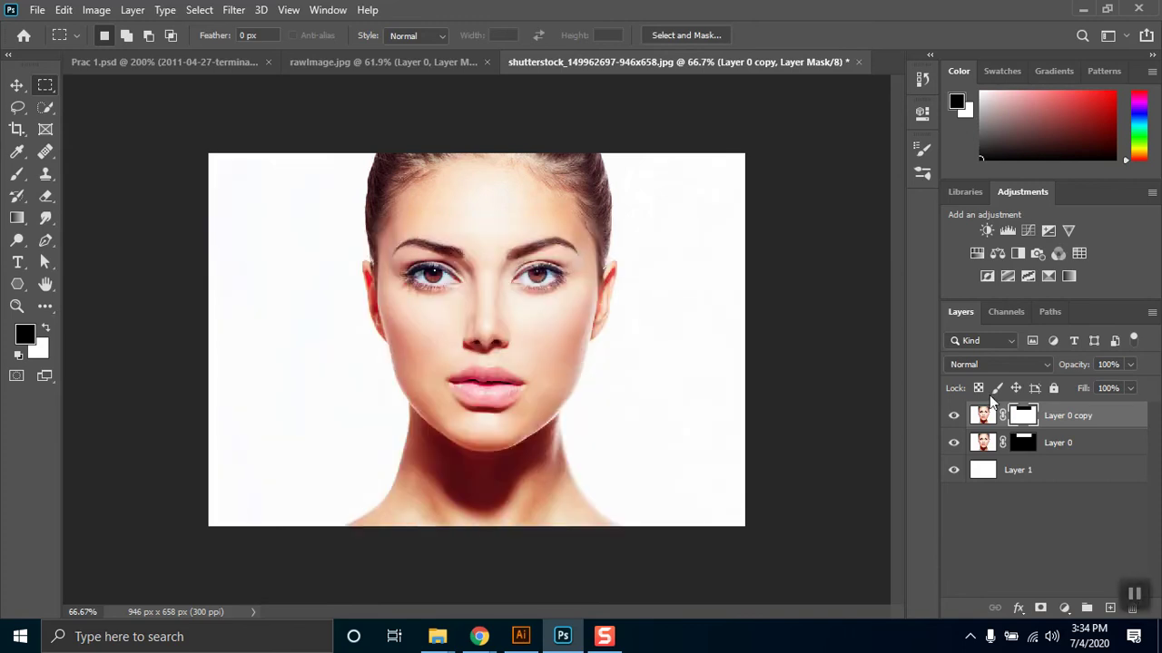
# Step: Toggle the visibility of Layer 0 to compare the two masked layers, checking the Google Meet window in between
pyautogui.click(953, 442)
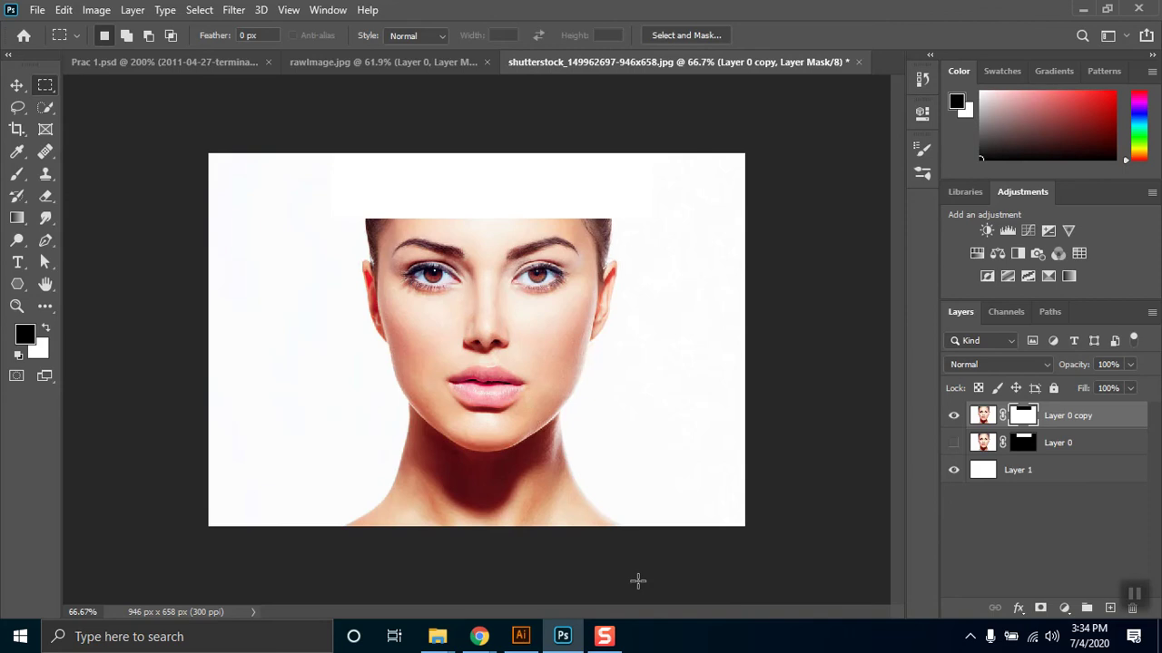
pyautogui.moveTo(476, 639)
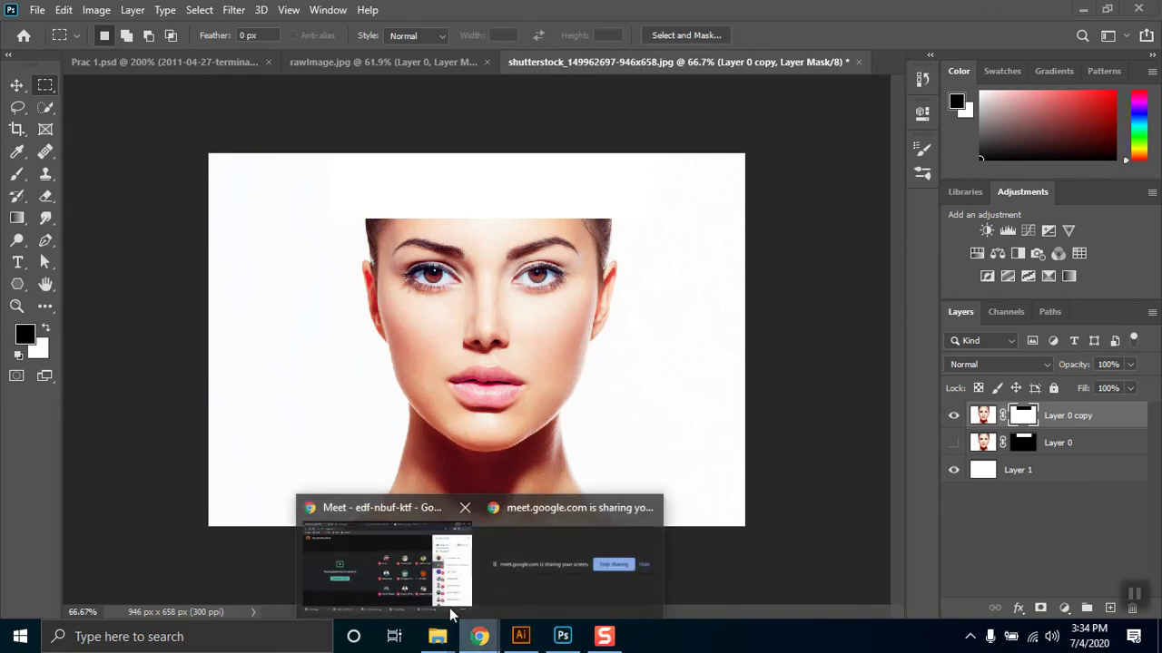
pyautogui.click(432, 579)
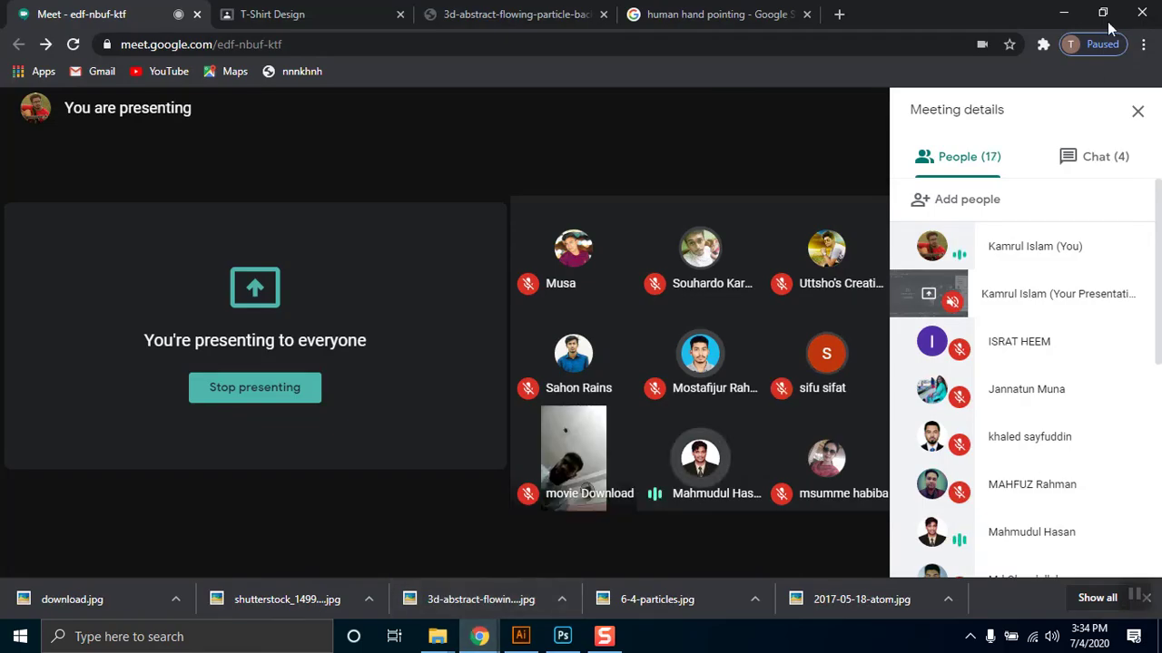
pyautogui.click(1064, 13)
pyautogui.moveTo(970, 453); pyautogui.dragTo(972, 452)
pyautogui.click(953, 441)
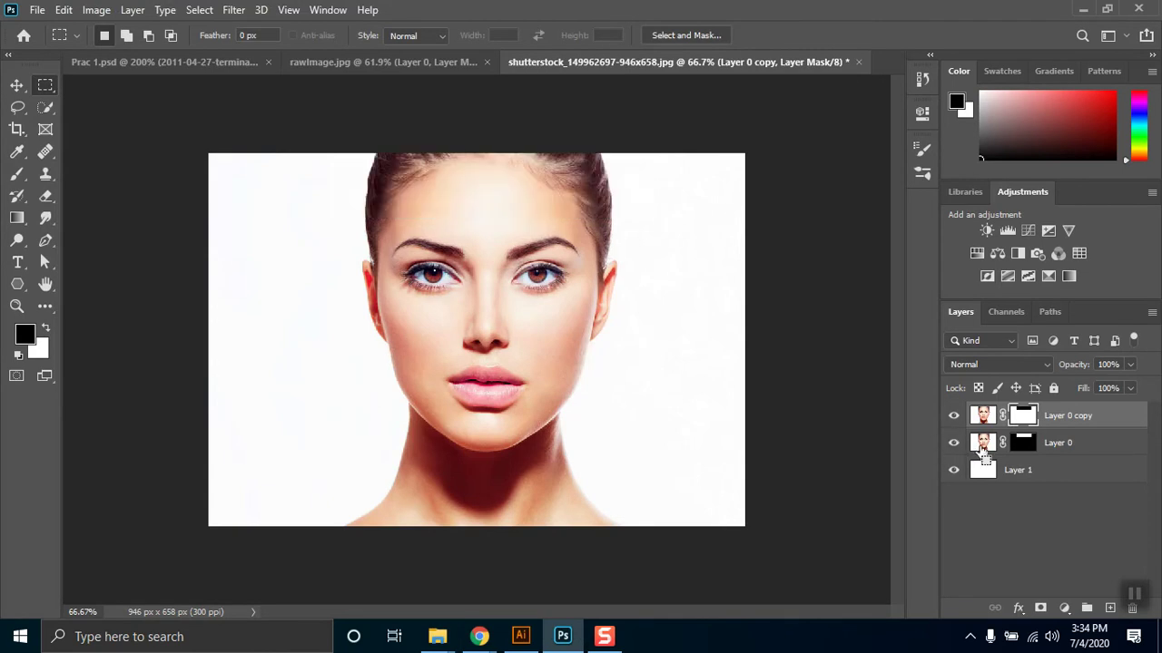
pyautogui.click(954, 444)
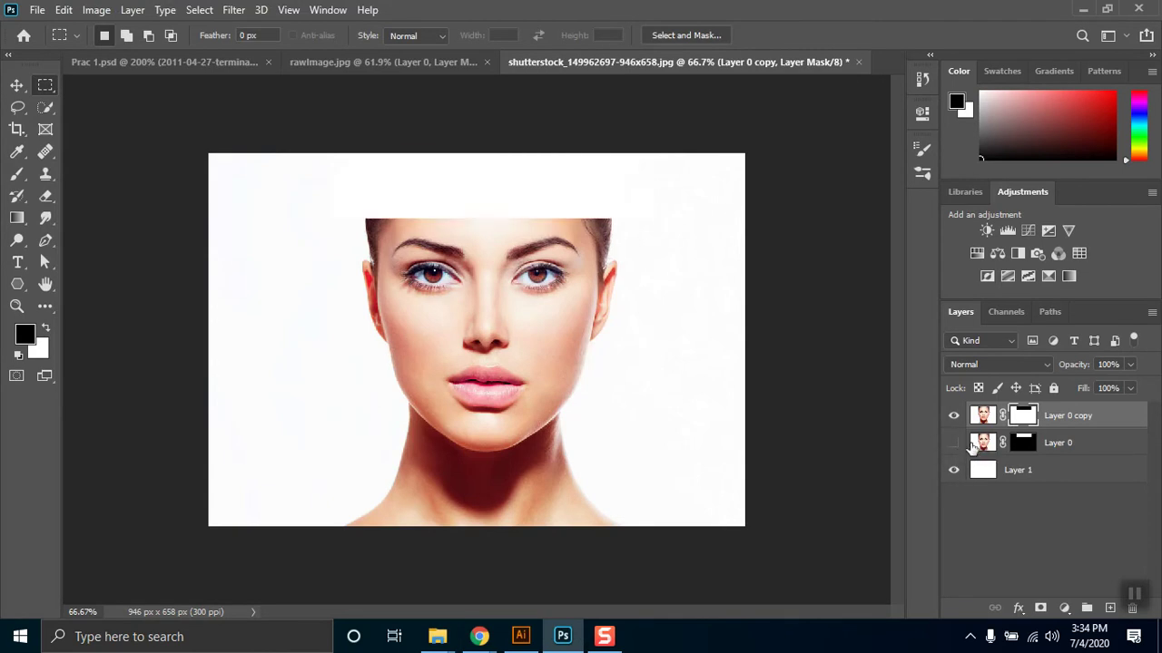
# Step: Invert the mask of Layer 0 copy back, compare it with Layer 0, and delete the copy
pyautogui.hotkey('ctrl', 'i')
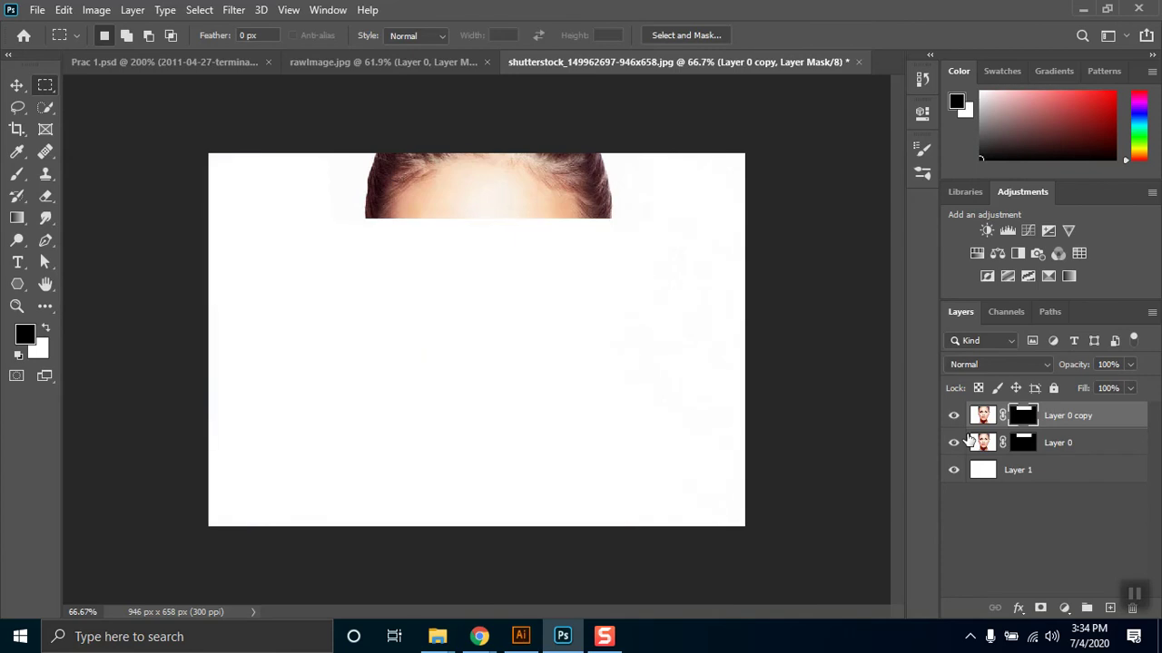
pyautogui.click(952, 416)
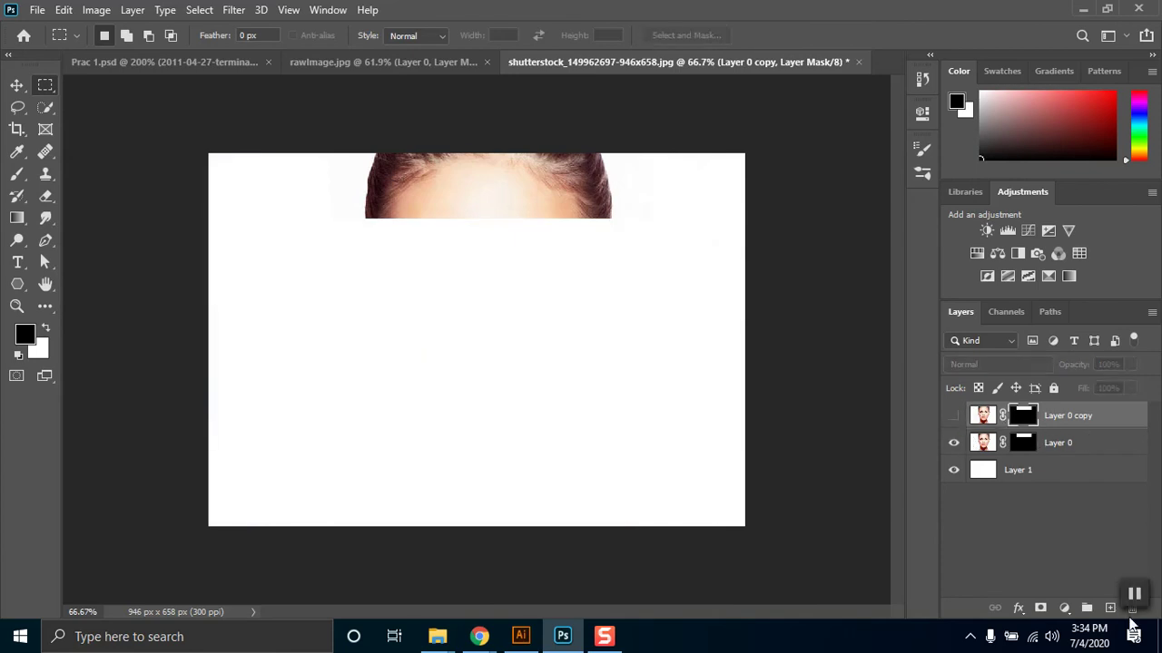
pyautogui.click(1077, 423)
pyautogui.press('Delete')
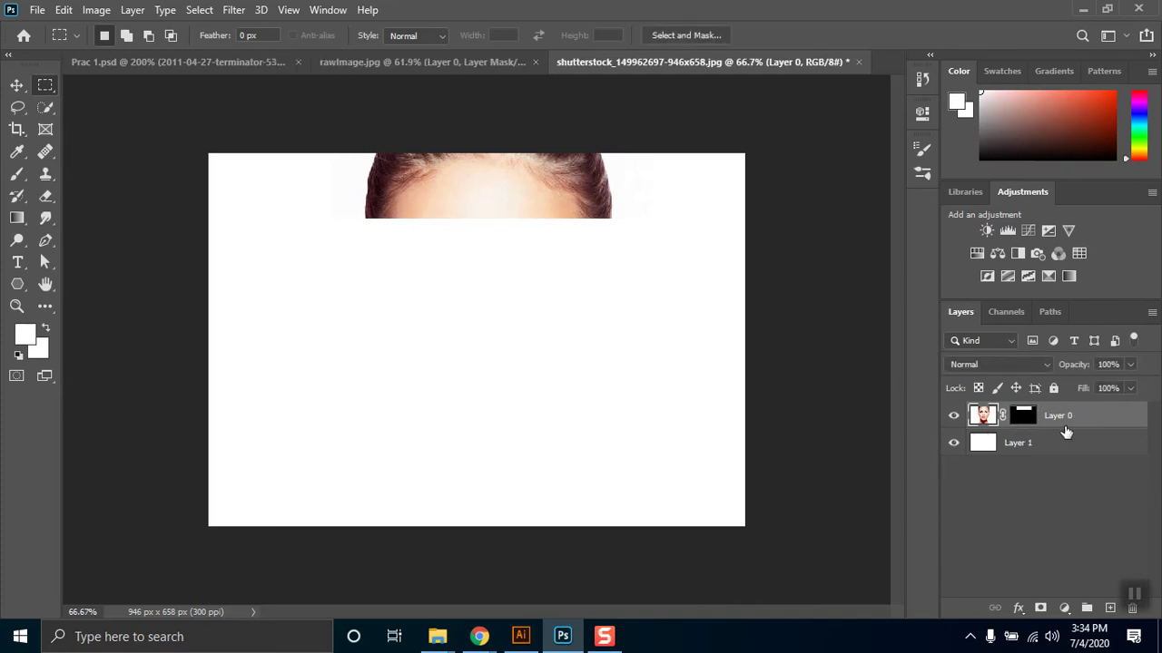
# Step: Duplicate Layer 0 together with its mask and hide the original Layer 0
pyautogui.click(1023, 415)
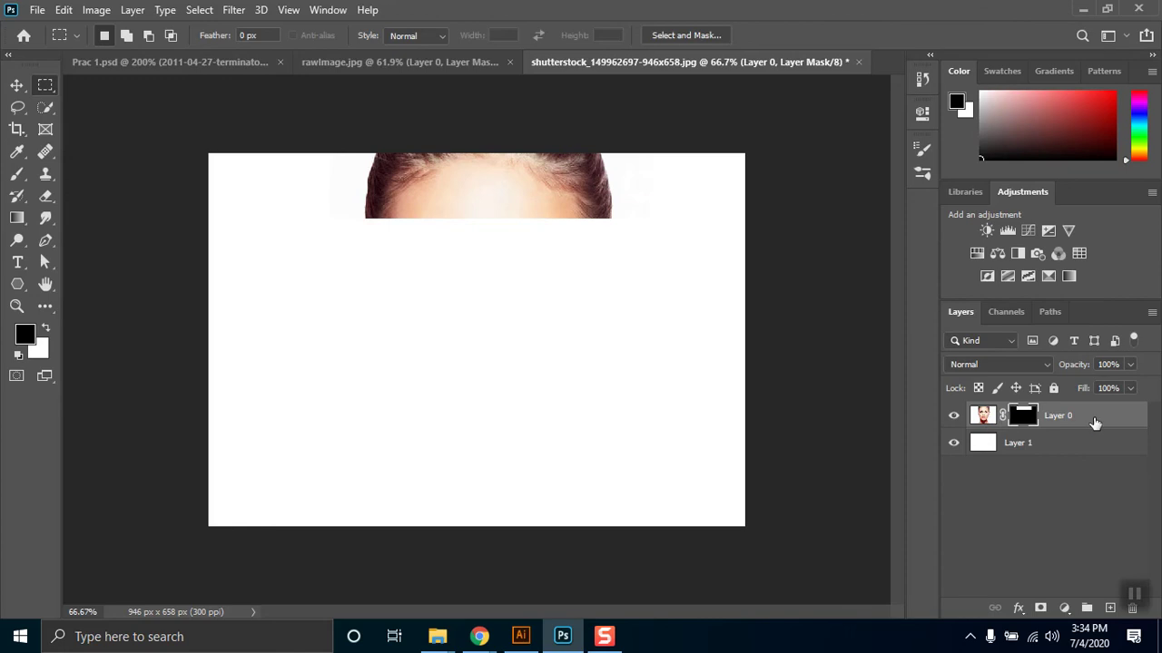
pyautogui.moveTo(1067, 427)
pyautogui.mouseDown()
pyautogui.moveTo(1071, 586)
pyautogui.moveTo(1068, 420)
pyautogui.moveTo(1103, 610)
pyautogui.moveTo(1077, 410)
pyautogui.mouseUp()
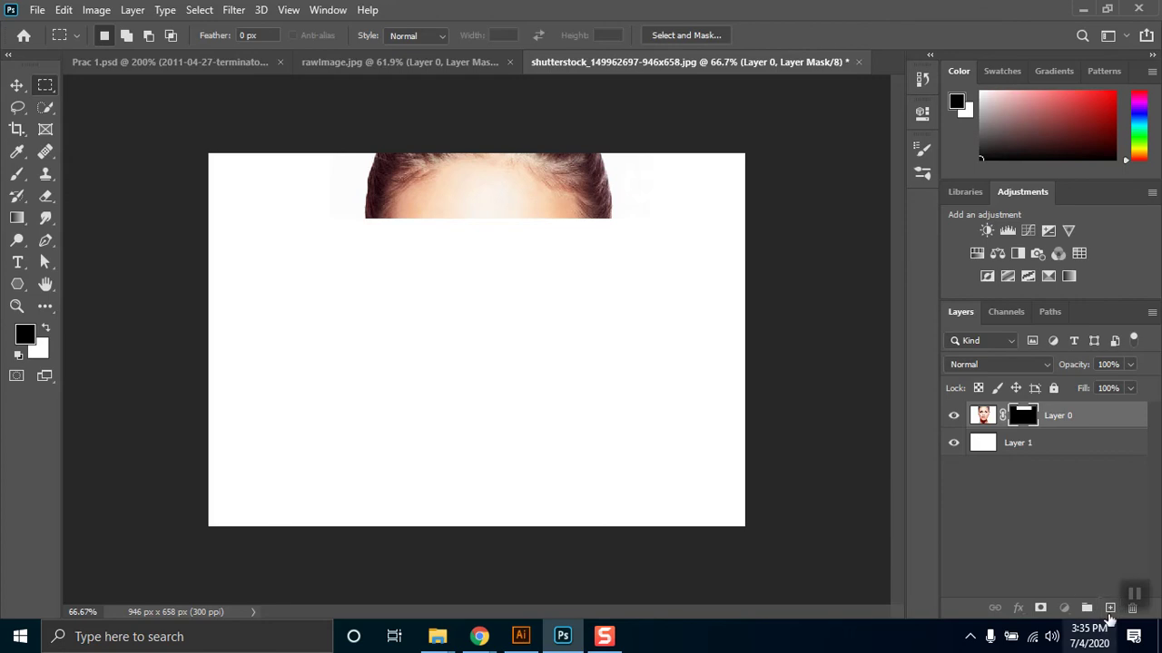
pyautogui.moveTo(1053, 423); pyautogui.dragTo(1112, 599)
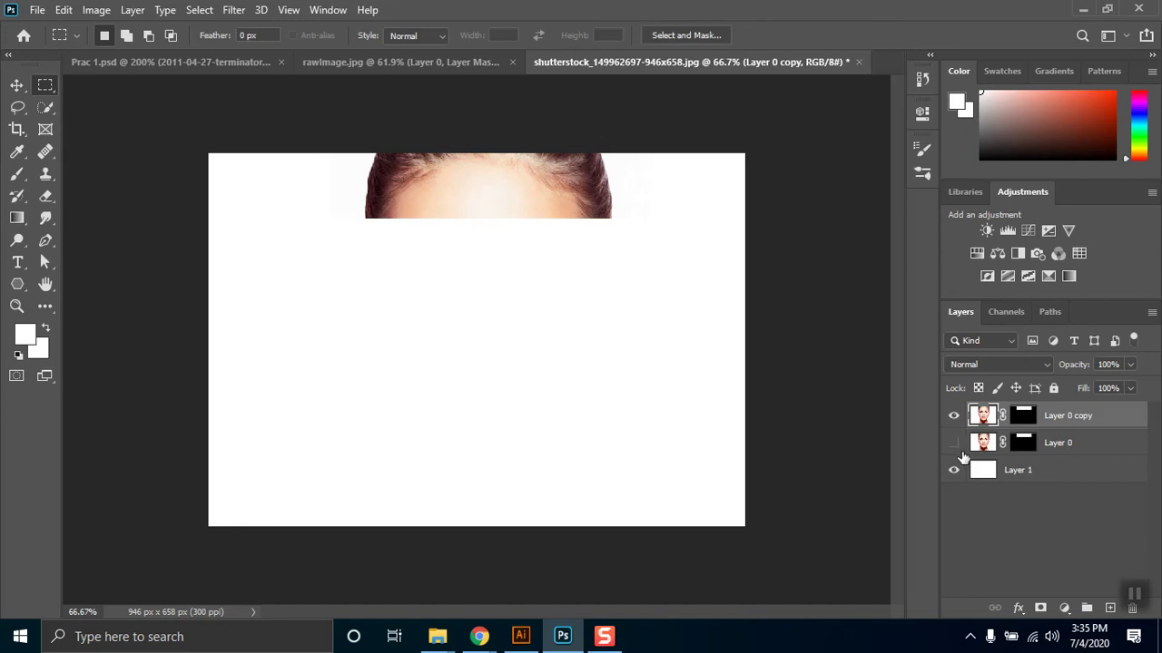
# Step: Invert the mask of Layer 0 copy to hide the hair and forehead strip and reveal the rest of the photo
pyautogui.click(1023, 417)
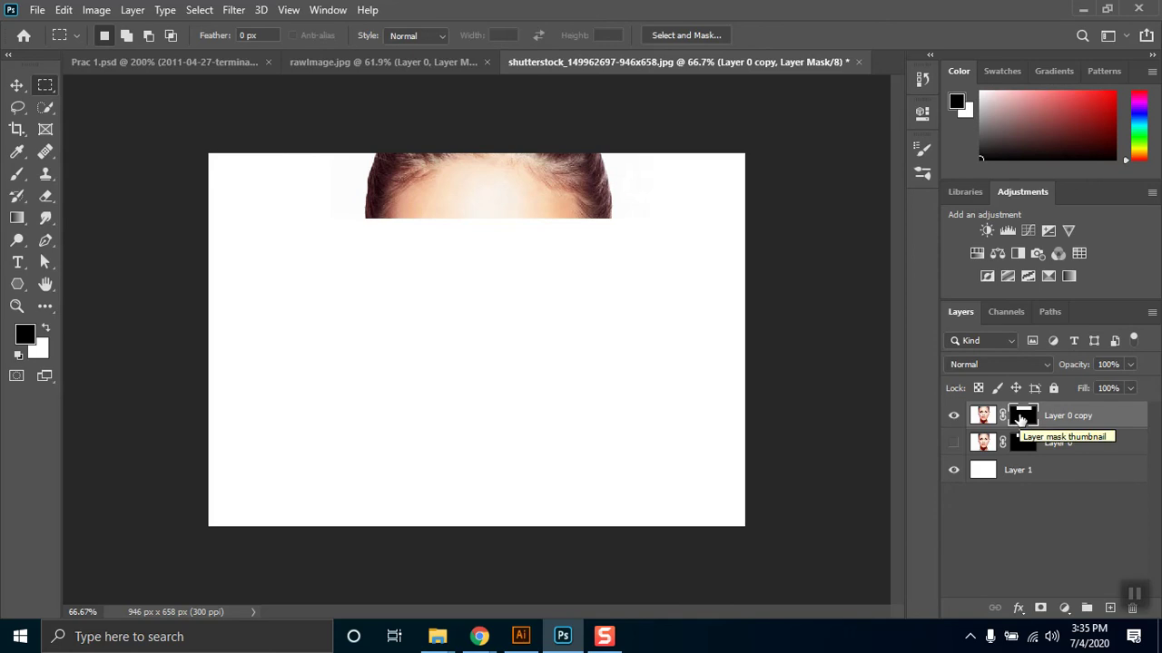
pyautogui.moveTo(1020, 416); pyautogui.dragTo(1022, 419)
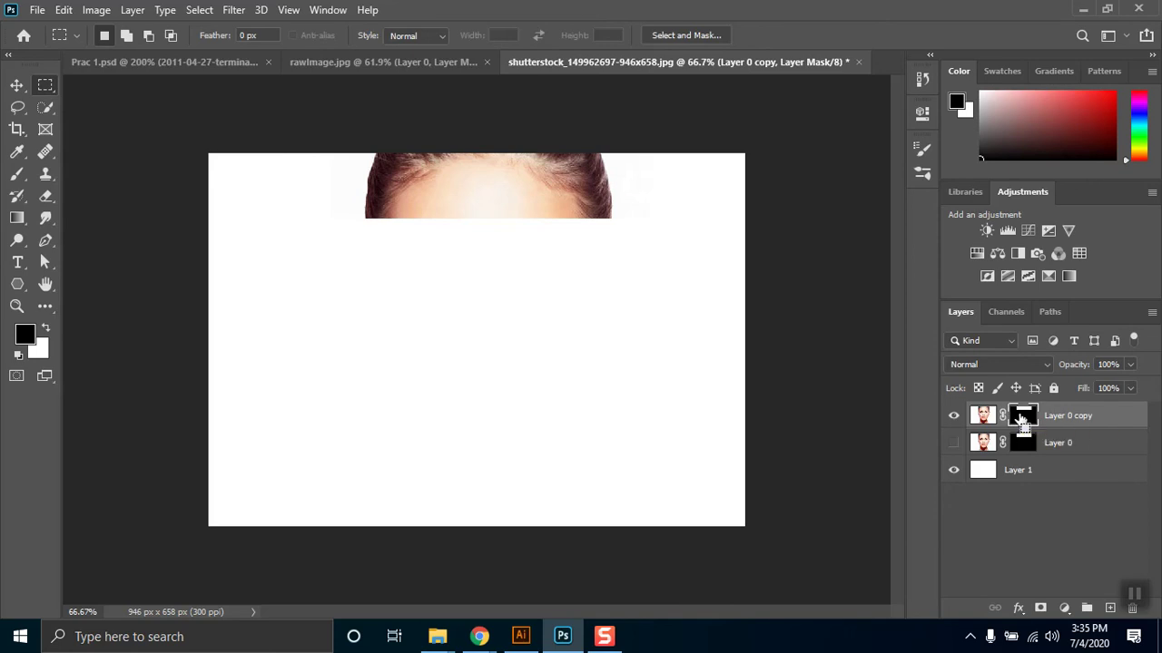
pyautogui.hotkey('ctrl', 'i')
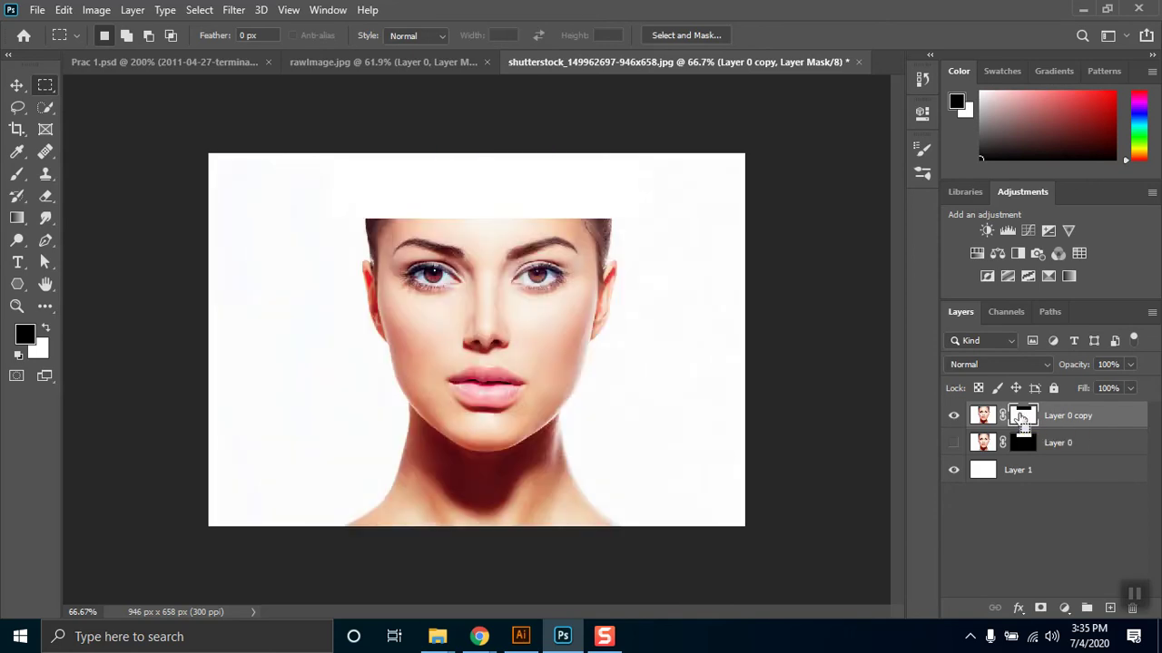
pyautogui.hotkey('ctrl', 'i')
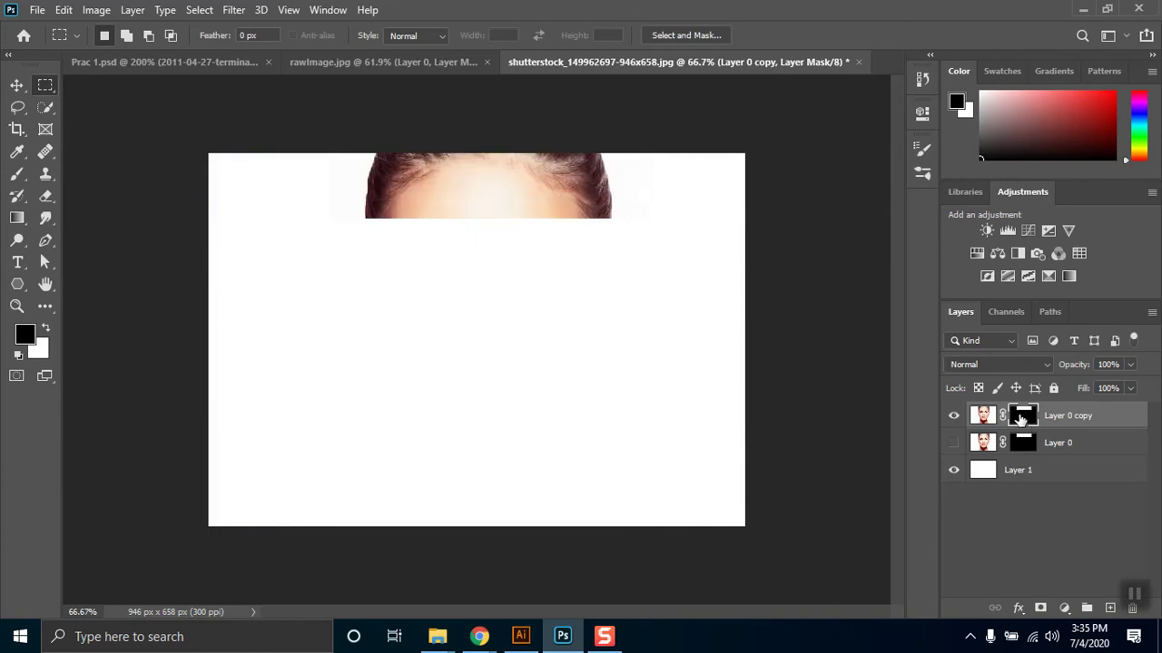
pyautogui.moveTo(1020, 417); pyautogui.dragTo(1022, 420)
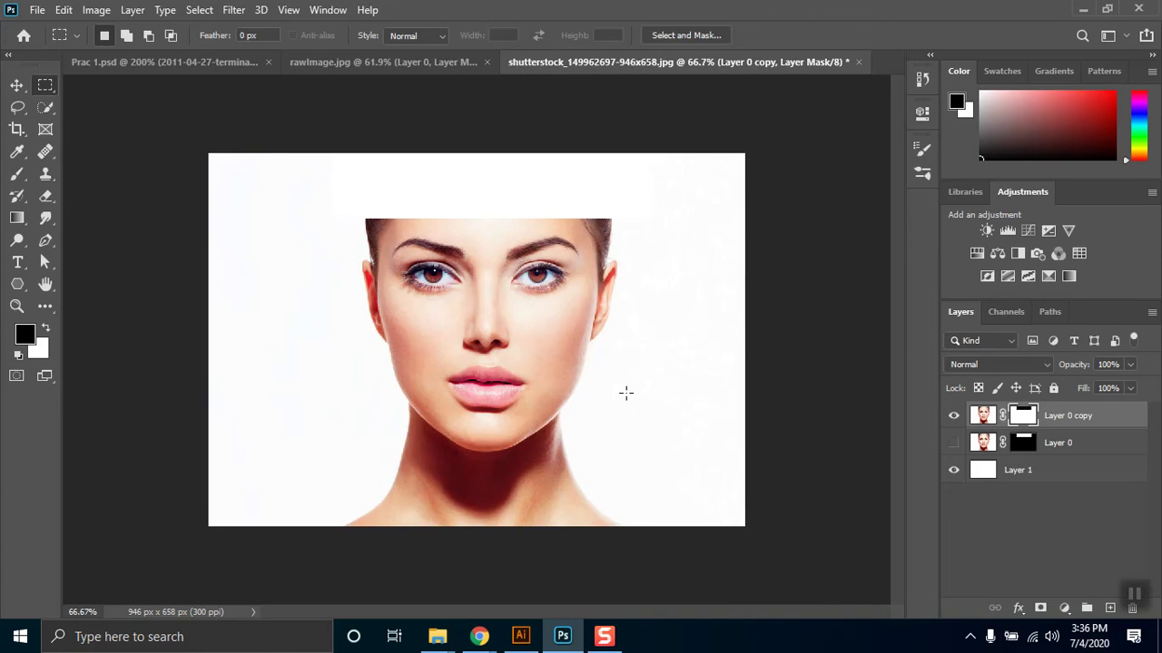
# Step: Try a rectangular selection from the brows to the nose and examine its upper edge against the cut forehead
pyautogui.moveTo(479, 637)
pyautogui.moveTo(325, 193); pyautogui.dragTo(608, 324)
pyautogui.moveTo(622, 216); pyautogui.dragTo(350, 332)
pyautogui.press('alt')
pyautogui.scroll(2, 523, 197)
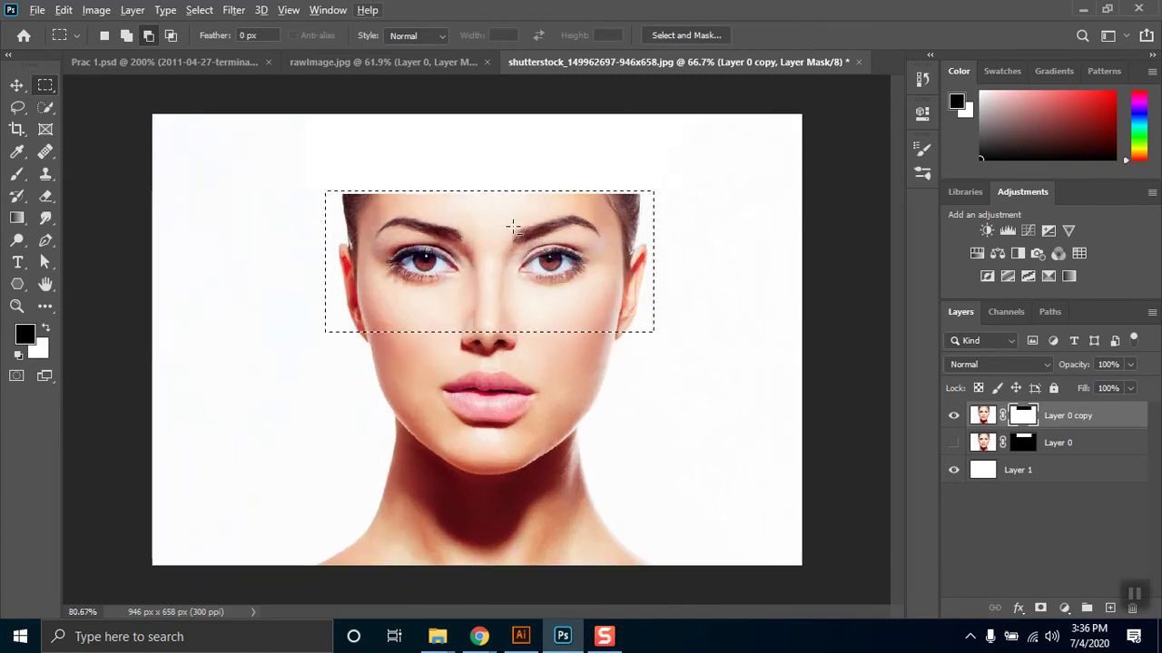
pyautogui.scroll(2, 531, 175)
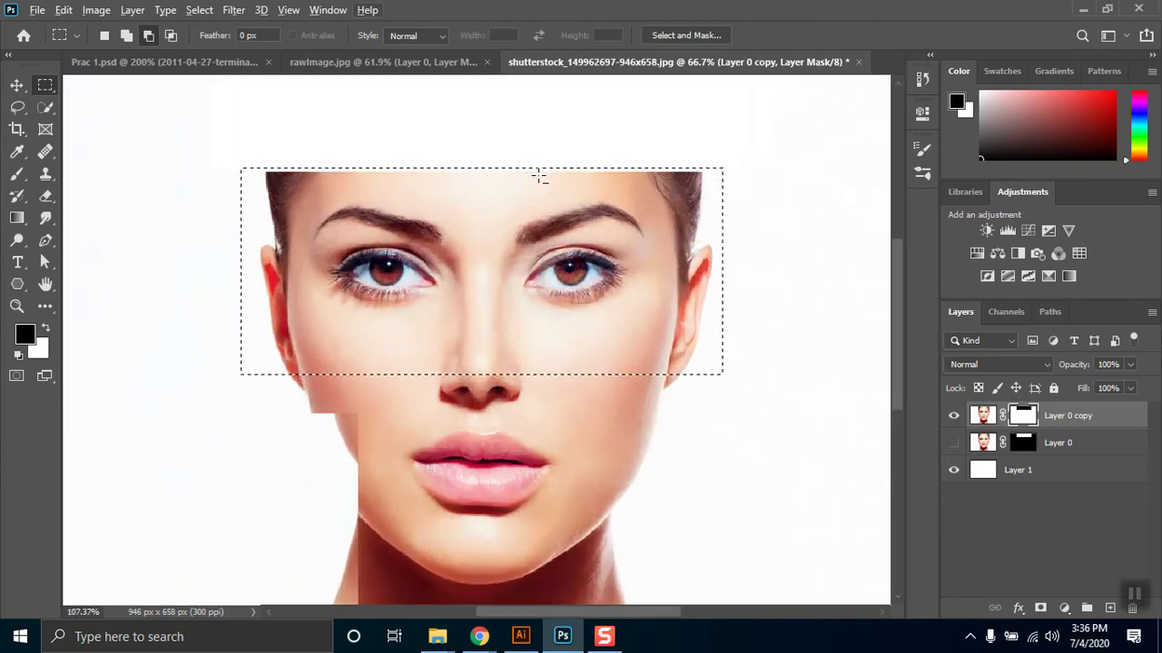
pyautogui.scroll(8, 543, 182)
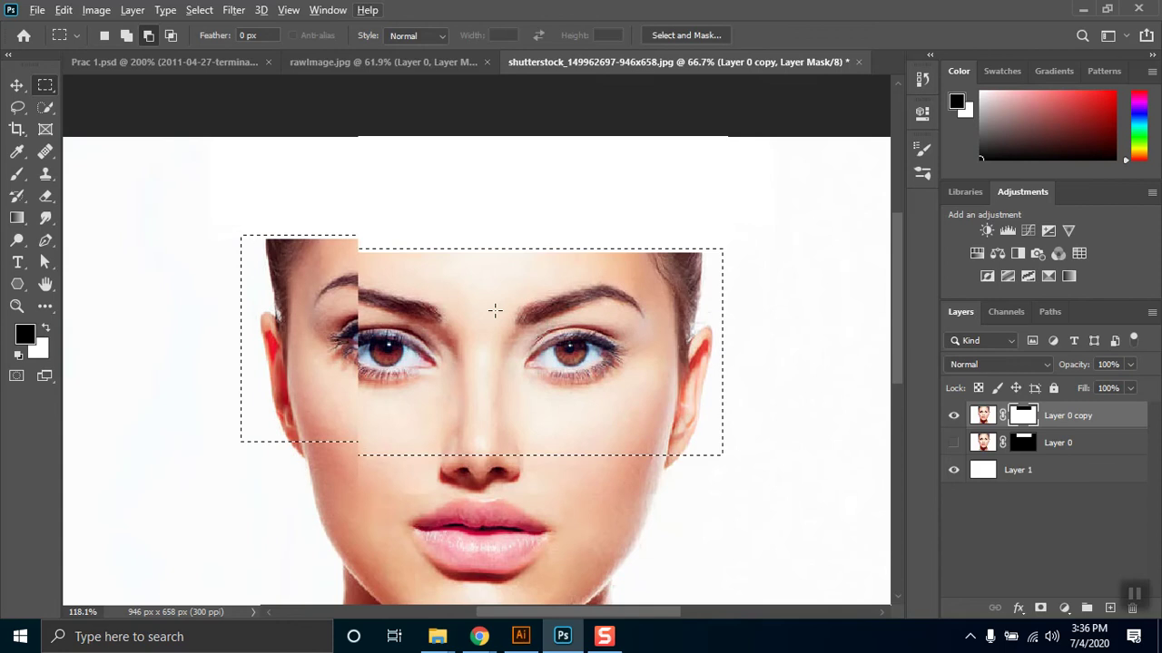
pyautogui.scroll(-6, 508, 335)
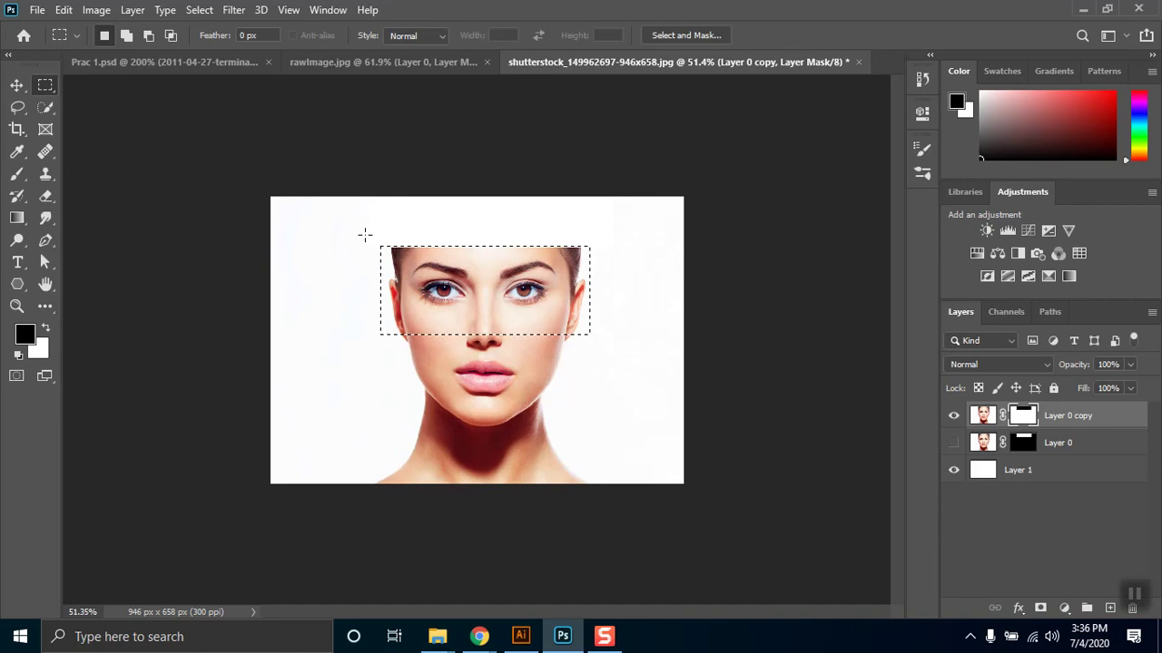
# Step: Try redrawing the rectangle around the brows and eyes, inverting the selection, and filling the copy's mask with black, and undo the fill
pyautogui.moveTo(372, 240); pyautogui.dragTo(595, 313)
pyautogui.click(603, 330)
pyautogui.hotkey('ctrl', 'z')
pyautogui.rightClick(505, 269)
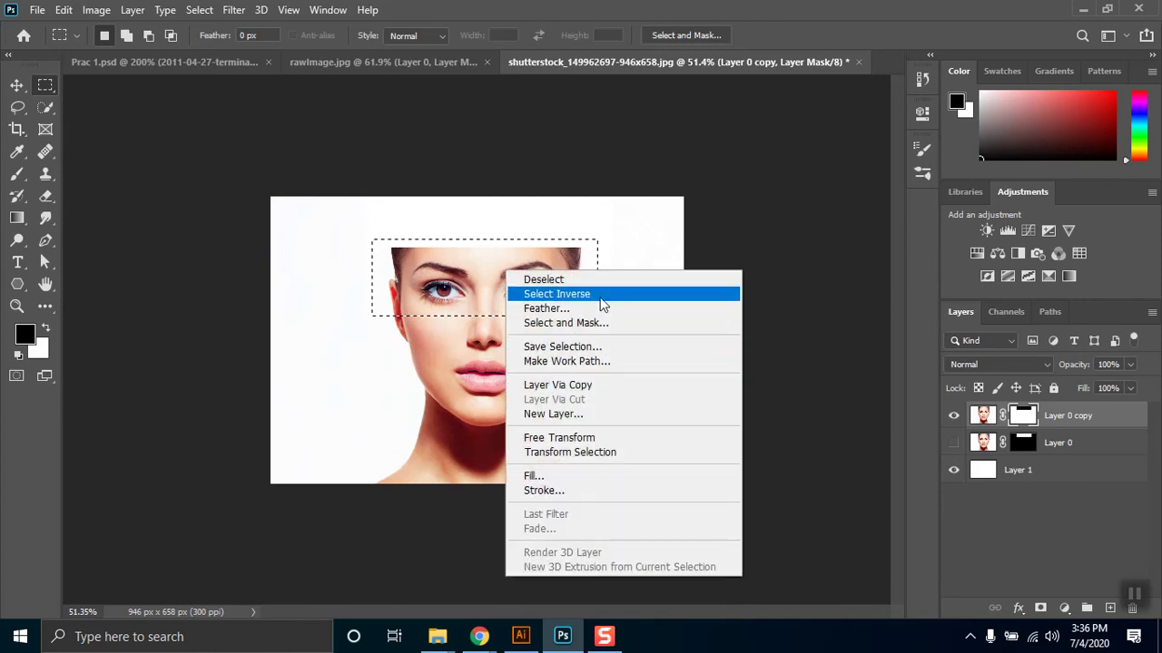
pyautogui.press('Escape')
pyautogui.hotkey('ctrl', 'shift', 'i')
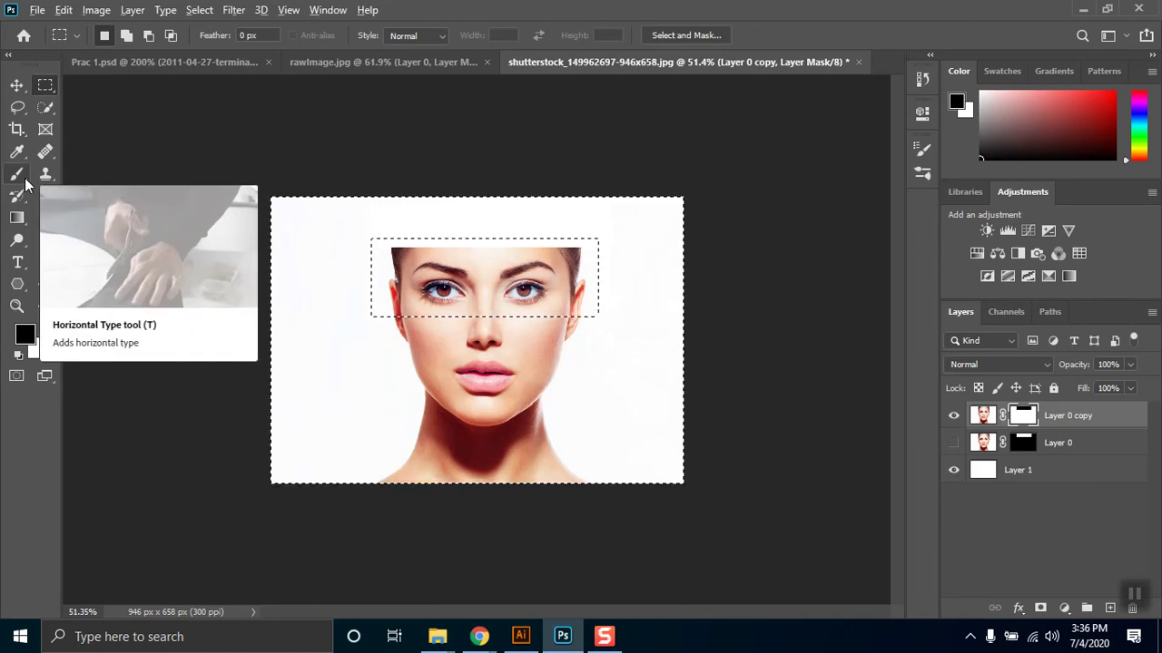
pyautogui.hotkey('alt', 'BackSpace')
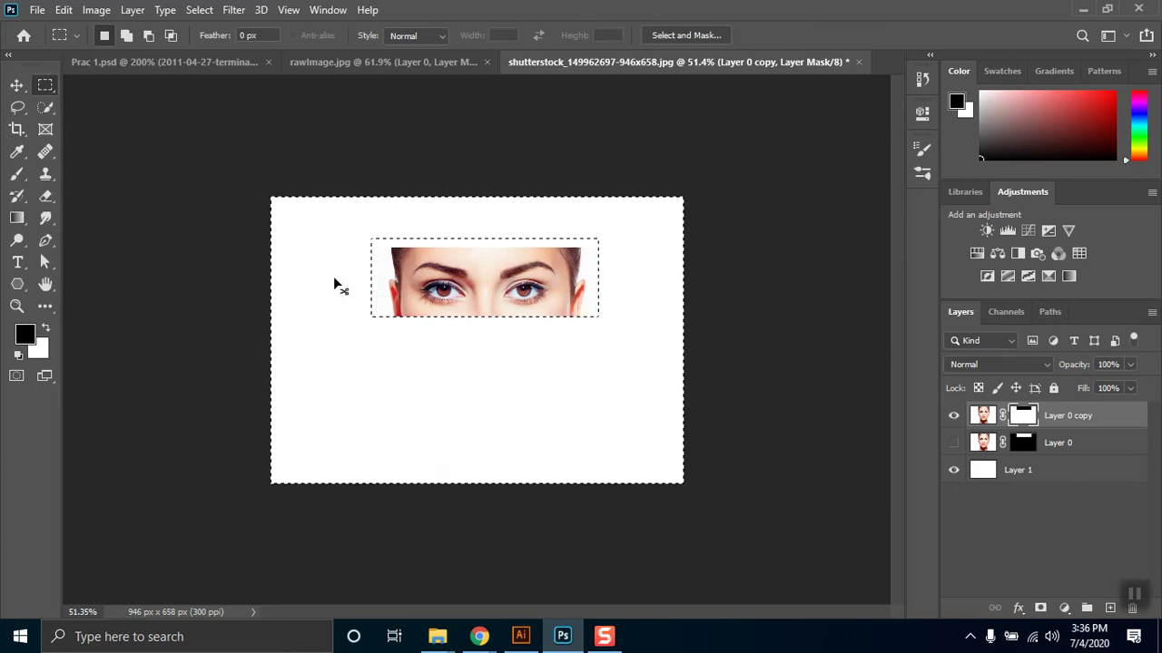
pyautogui.hotkey('ctrl', 'BackSpace')
# Step: Select a rectangular strip across the brows and eyes, overlapping the cut forehead edge, and invert the selection
pyautogui.moveTo(589, 335)
pyautogui.mouseDown()
pyautogui.moveTo(381, 247)
pyautogui.moveTo(436, 289)
pyautogui.moveTo(601, 319)
pyautogui.mouseUp()
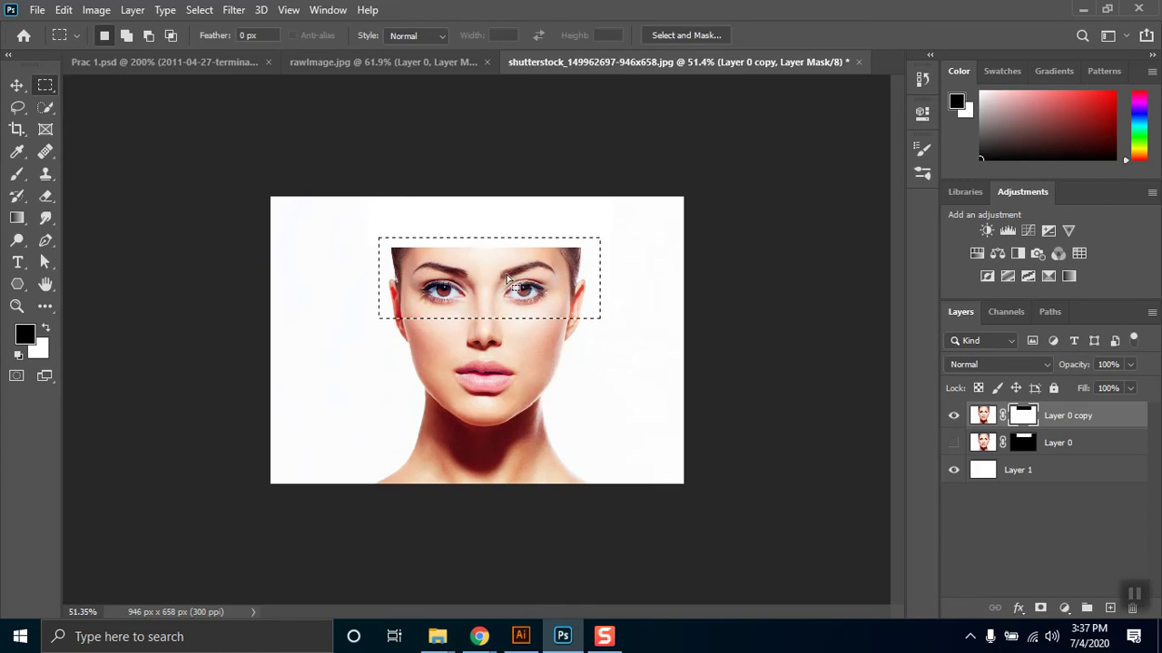
pyautogui.click(343, 245)
pyautogui.moveTo(367, 236); pyautogui.dragTo(595, 318)
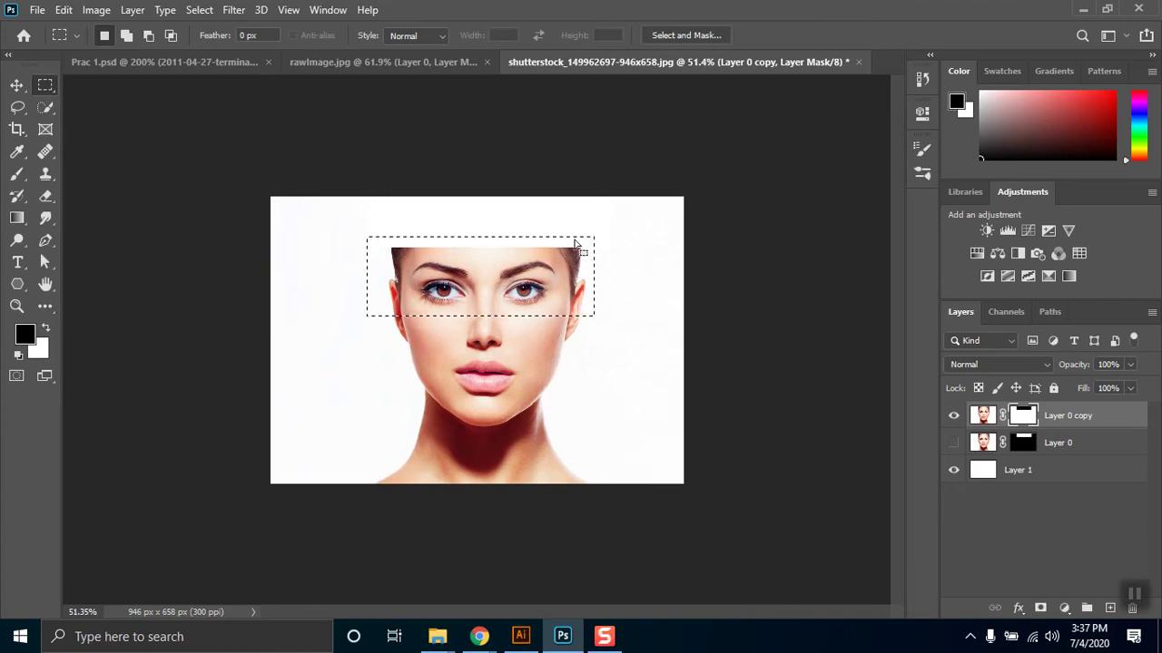
pyautogui.rightClick(500, 272)
pyautogui.click(555, 291)
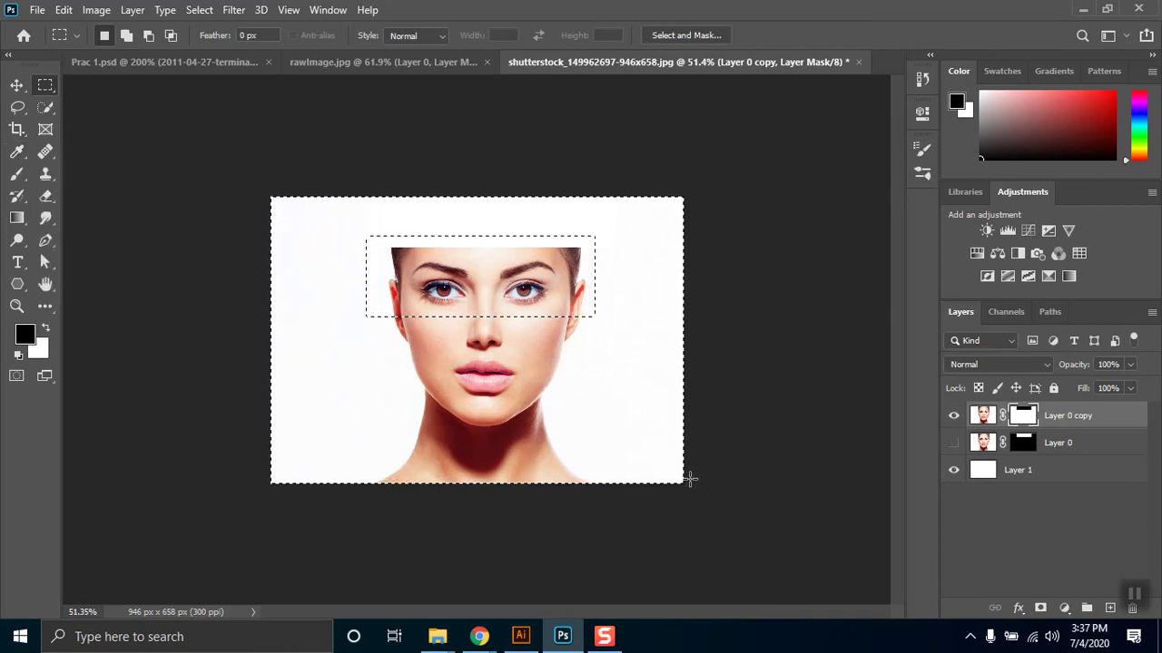
# Step: Fill the inverted selection with black on the mask of Layer 0 copy and deselect
pyautogui.press('alt')
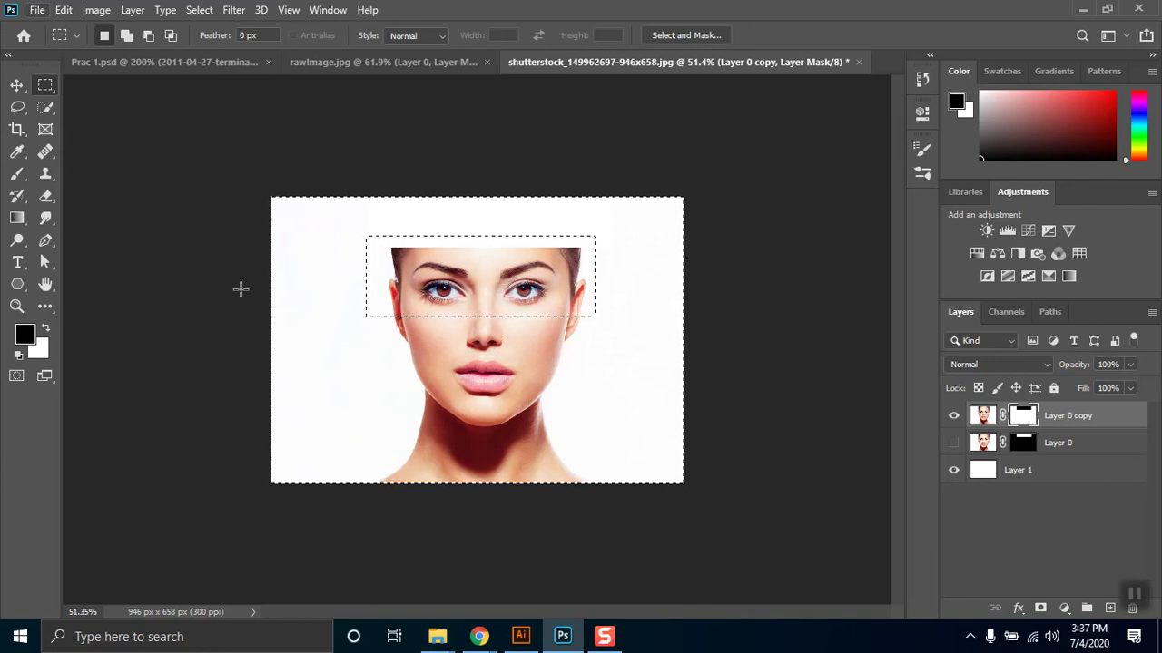
pyautogui.hotkey('shift', 'alt')
pyautogui.hotkey('alt', 'BackSpace')
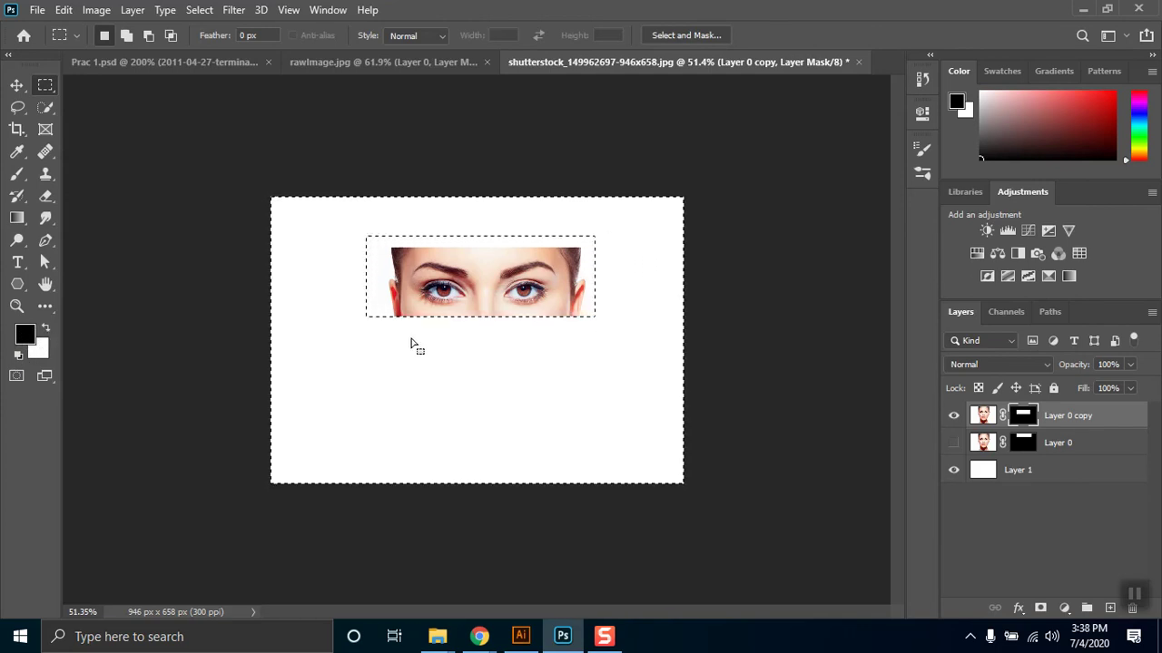
# Step: Toggle the visibility of Layer 0 and Layer 0 copy to compare their slices, and target the copy's image with Layer 0 hidden
pyautogui.click(951, 444)
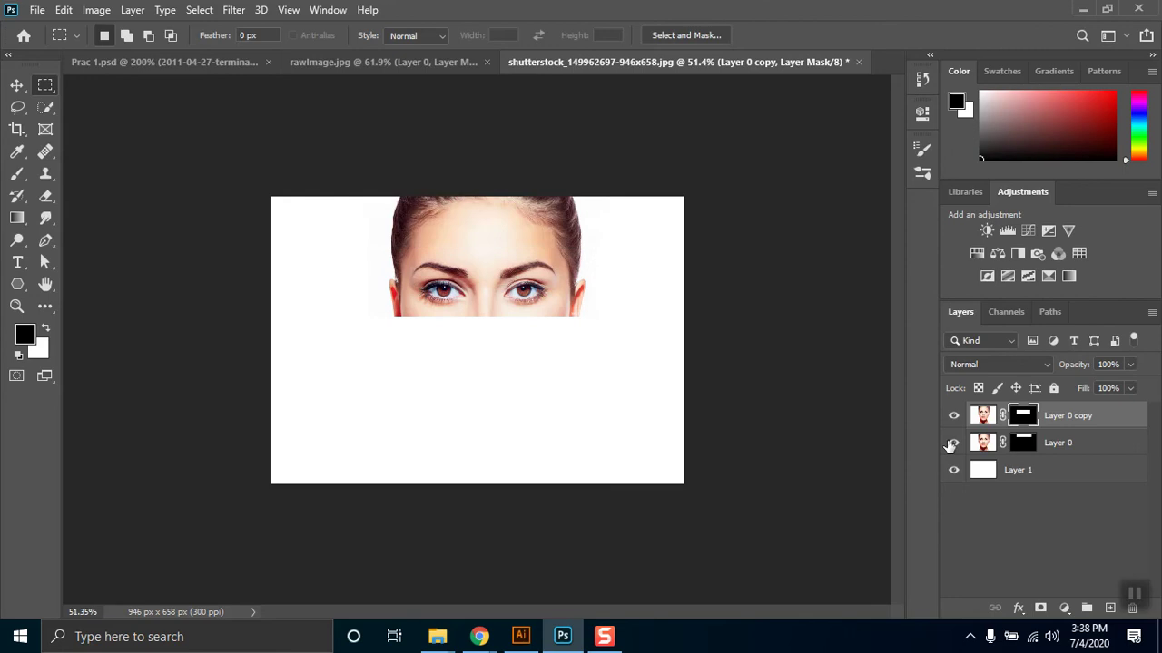
pyautogui.click(953, 443)
pyautogui.click(953, 416)
pyautogui.click(953, 417)
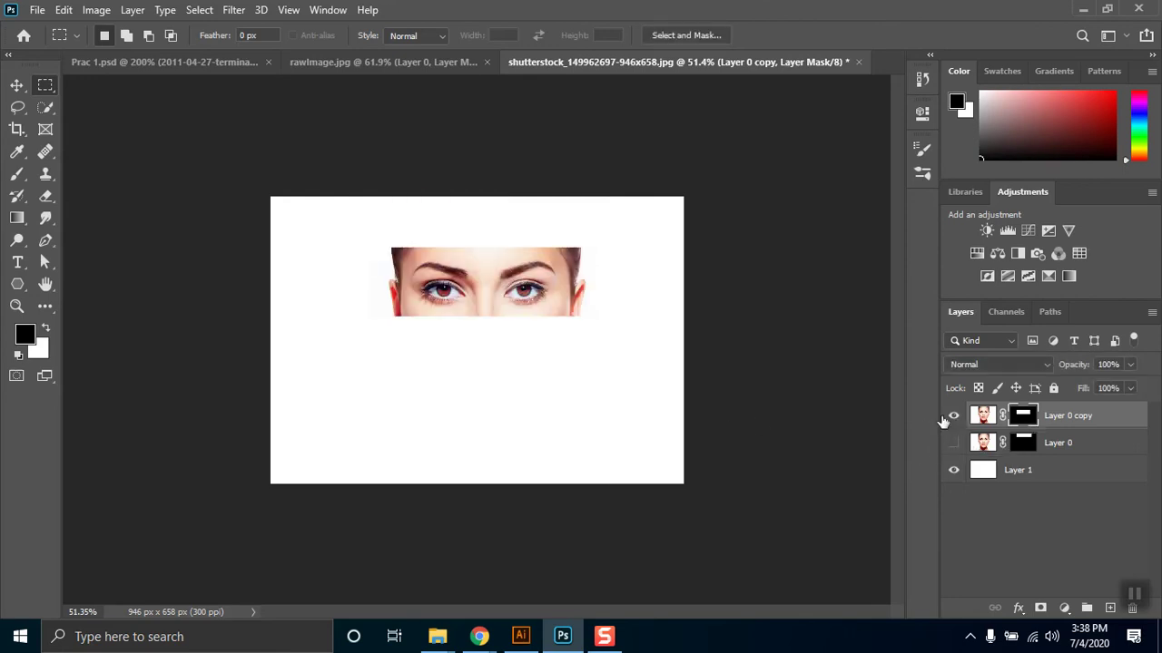
pyautogui.click(984, 416)
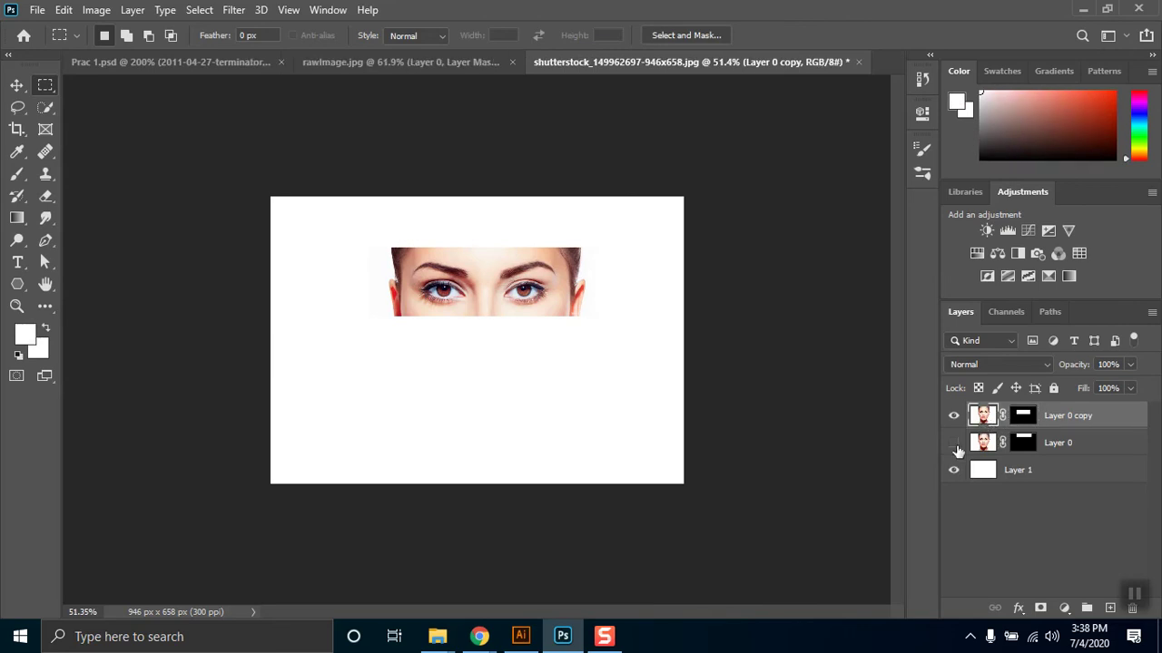
# Step: Duplicate Layer 0 copy and target the duplicate's layer mask
pyautogui.moveTo(985, 419); pyautogui.dragTo(1111, 607)
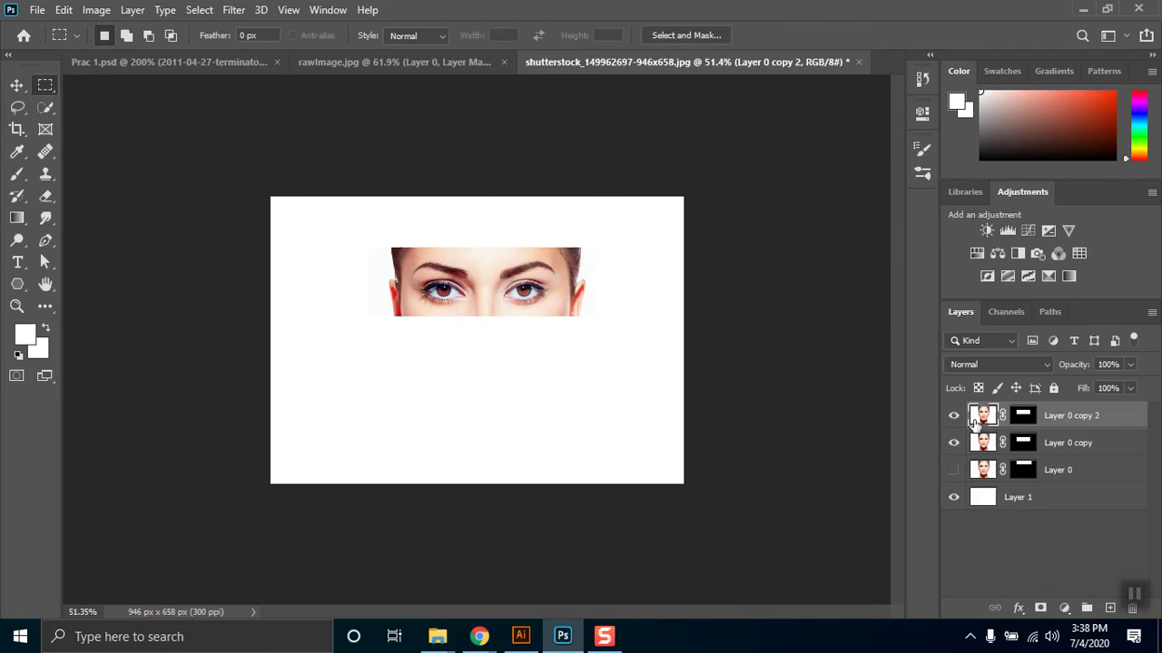
pyautogui.click(1023, 416)
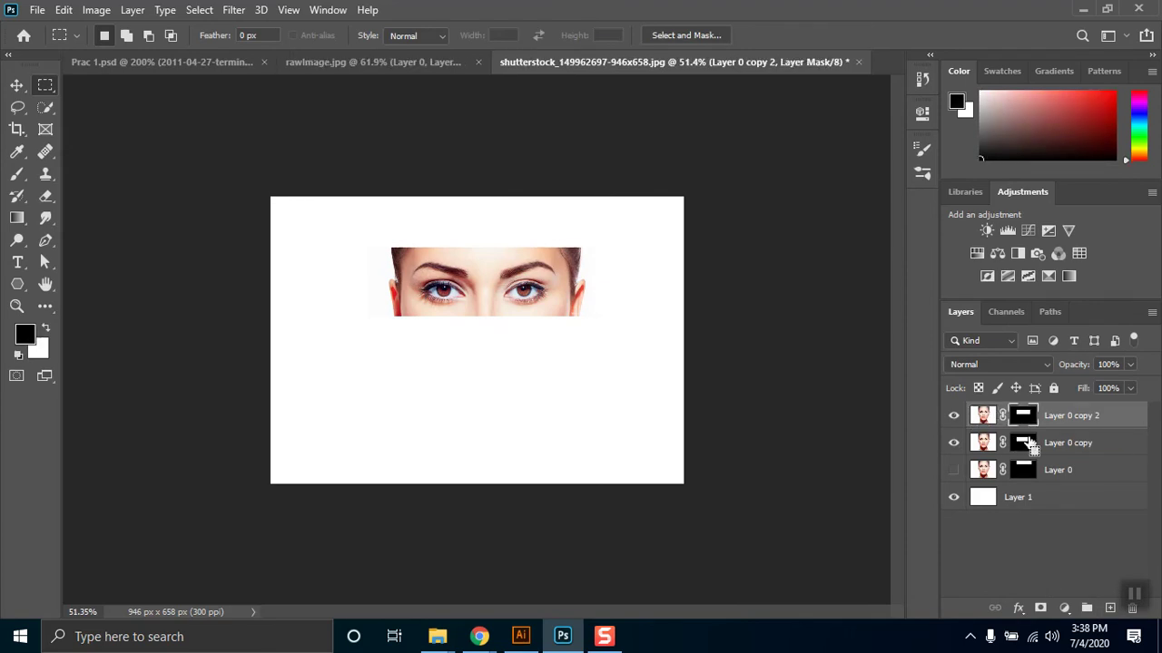
pyautogui.moveTo(1028, 444); pyautogui.dragTo(1024, 415)
# Step: Load the duplicate's mask as a selection, fill it with black, and hide the other photo layers, leaving white Layer 1 visible
pyautogui.keyDown('ctrl'); pyautogui.click(1025, 420); pyautogui.keyUp('ctrl')
pyautogui.click(952, 469)
pyautogui.click(953, 443)
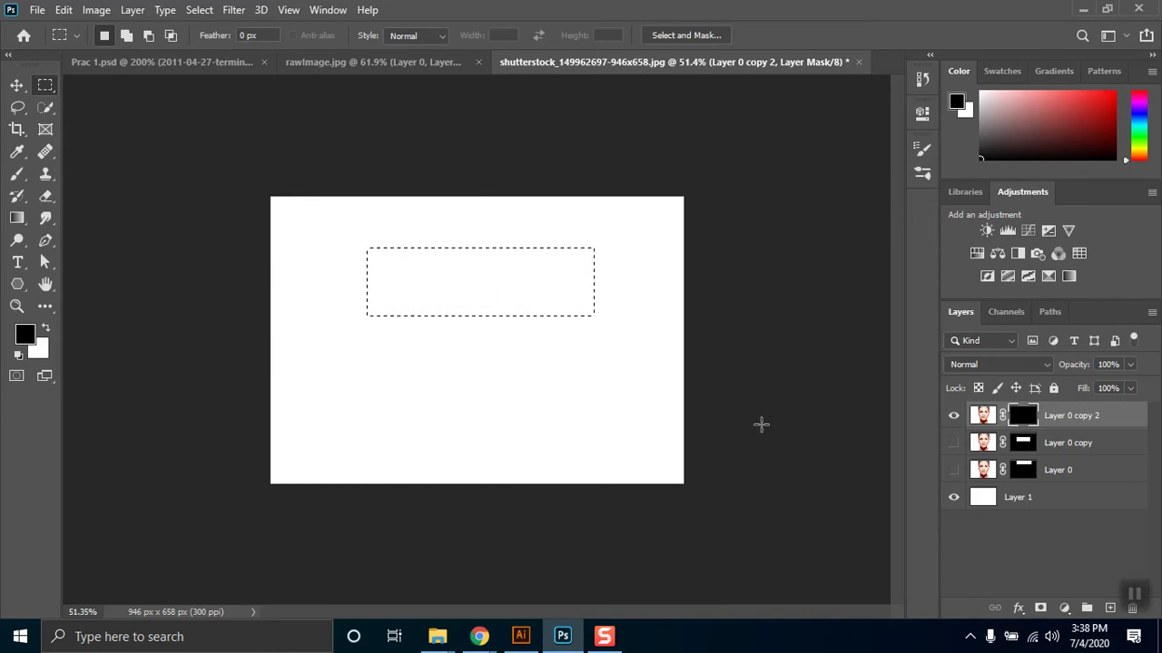
# Step: Invert the selection, fill it with white on the duplicate's mask, and draw a rectangular selection across the forehead
pyautogui.rightClick(522, 305)
pyautogui.click(629, 329)
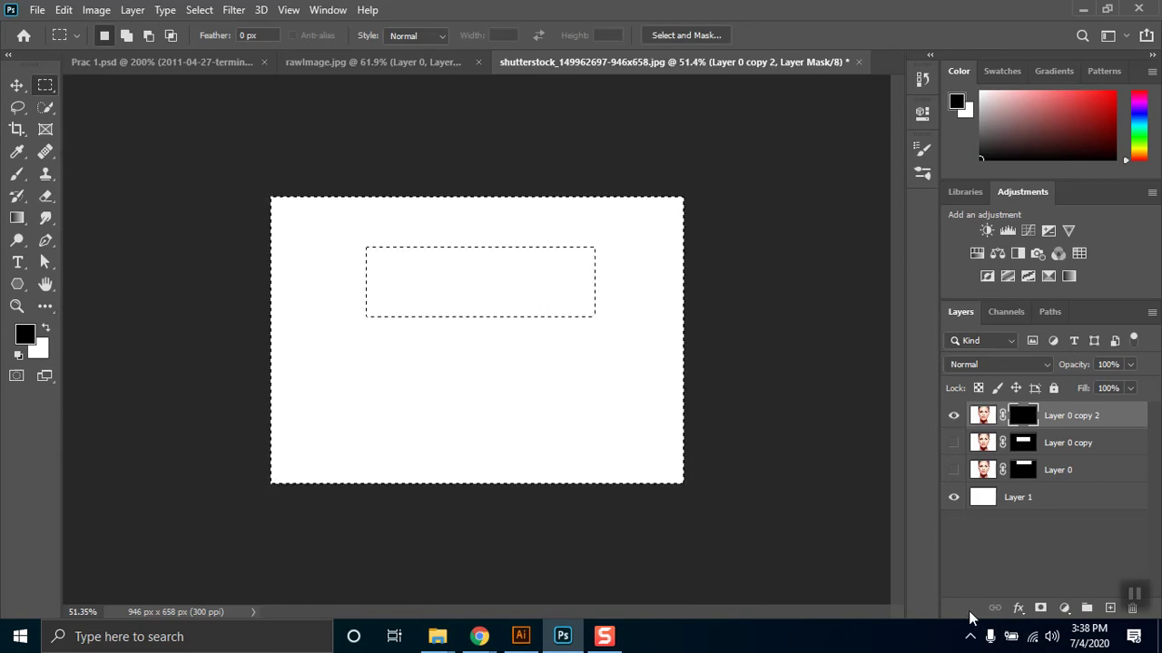
pyautogui.hotkey('ctrl', 'BackSpace')
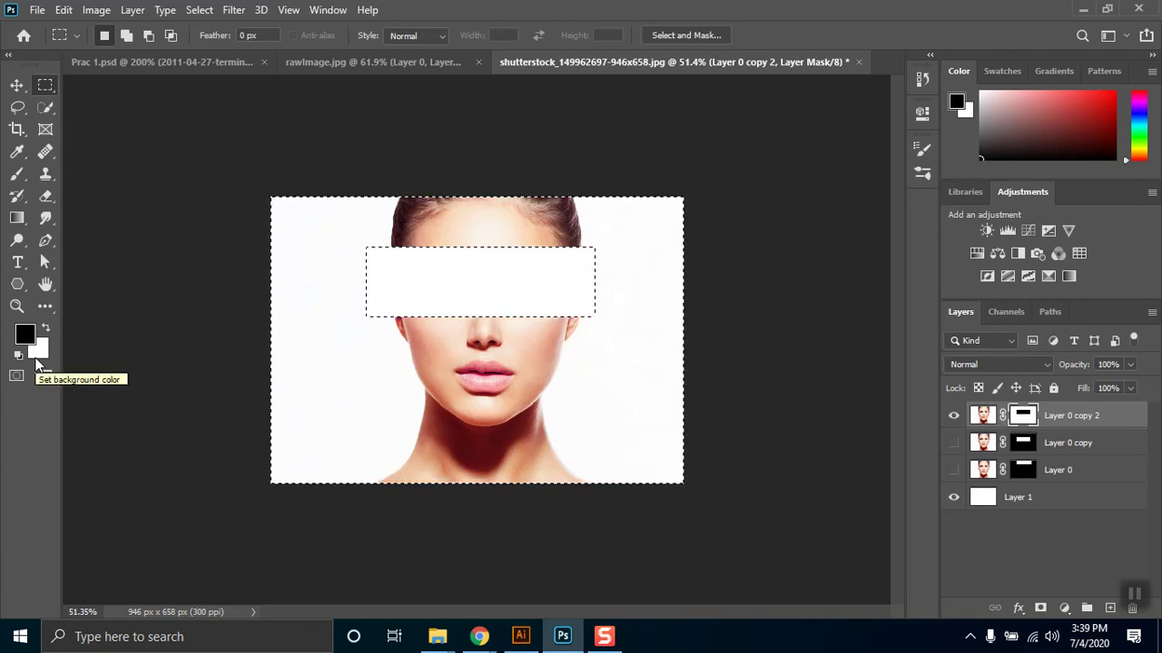
pyautogui.moveTo(331, 161); pyautogui.dragTo(661, 267)
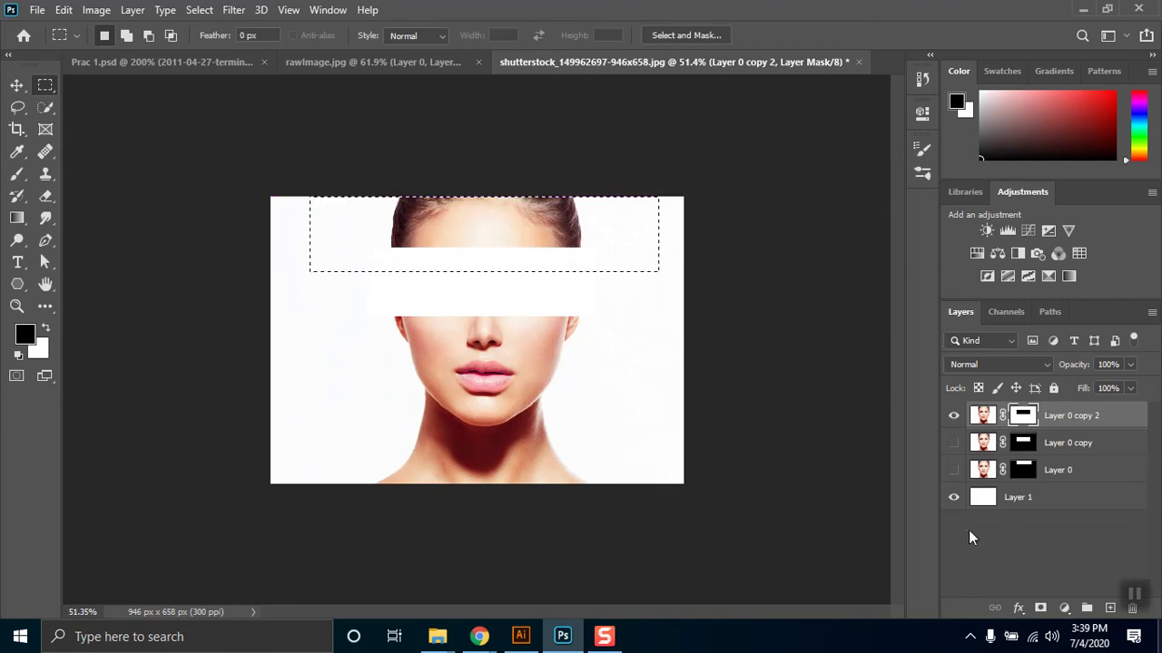
# Step: Rename Layer 0 as Forehead, Layer 0 copy as Eye, and Layer 0 copy 2 as Nose
pyautogui.click(1056, 473)
pyautogui.doubleClick(1055, 471)
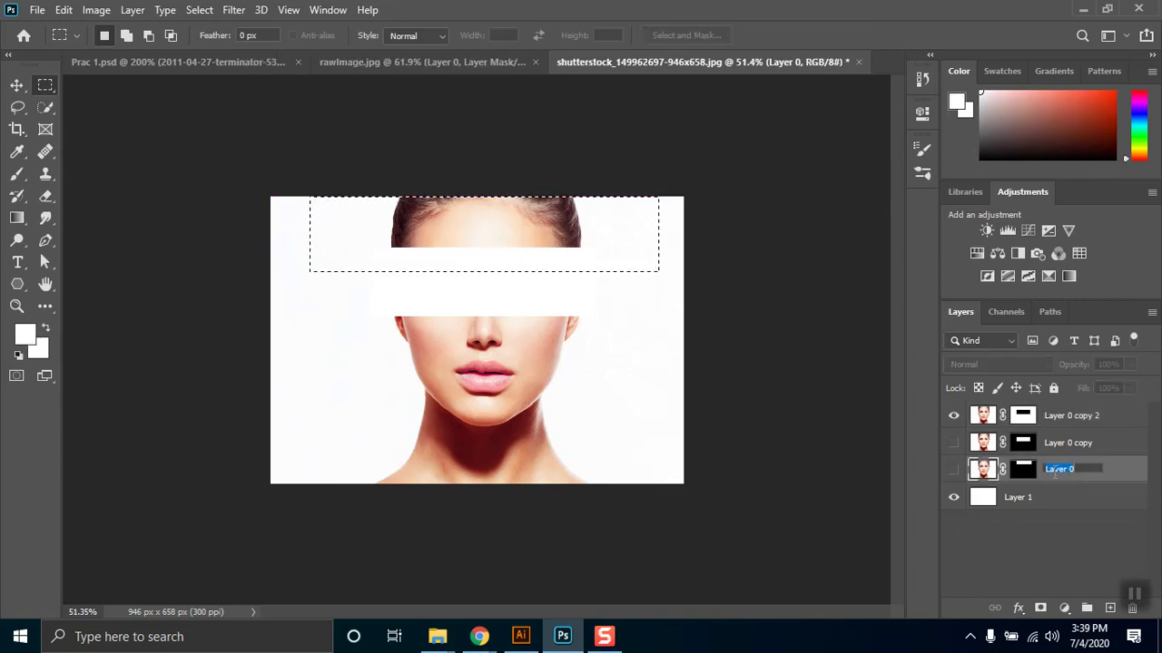
pyautogui.write('Fo')
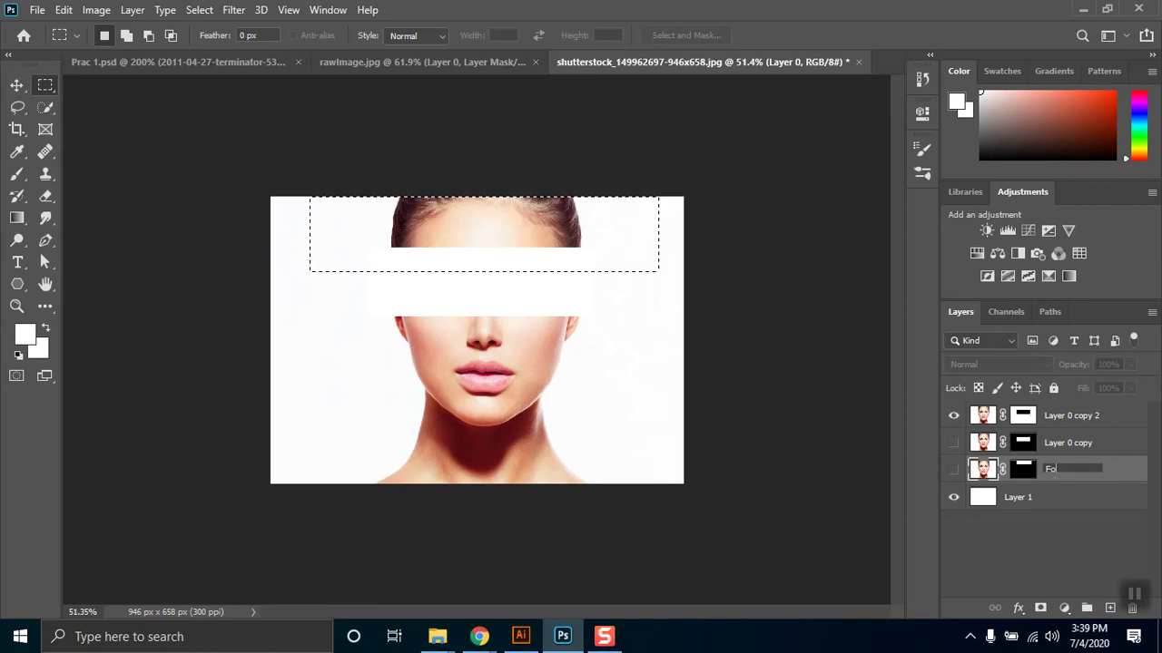
pyautogui.write('rehead')
pyautogui.press('Return')
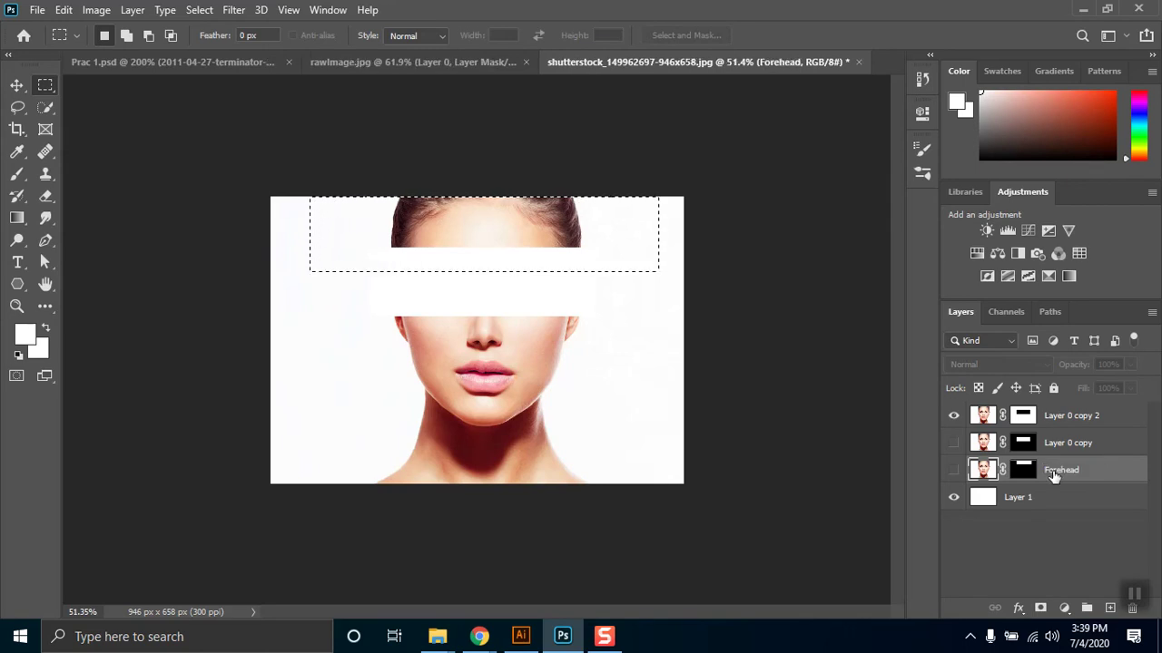
pyautogui.click(1080, 451)
pyautogui.doubleClick(1076, 445)
pyautogui.write('Eye')
pyautogui.press('Return')
pyautogui.doubleClick(1078, 417)
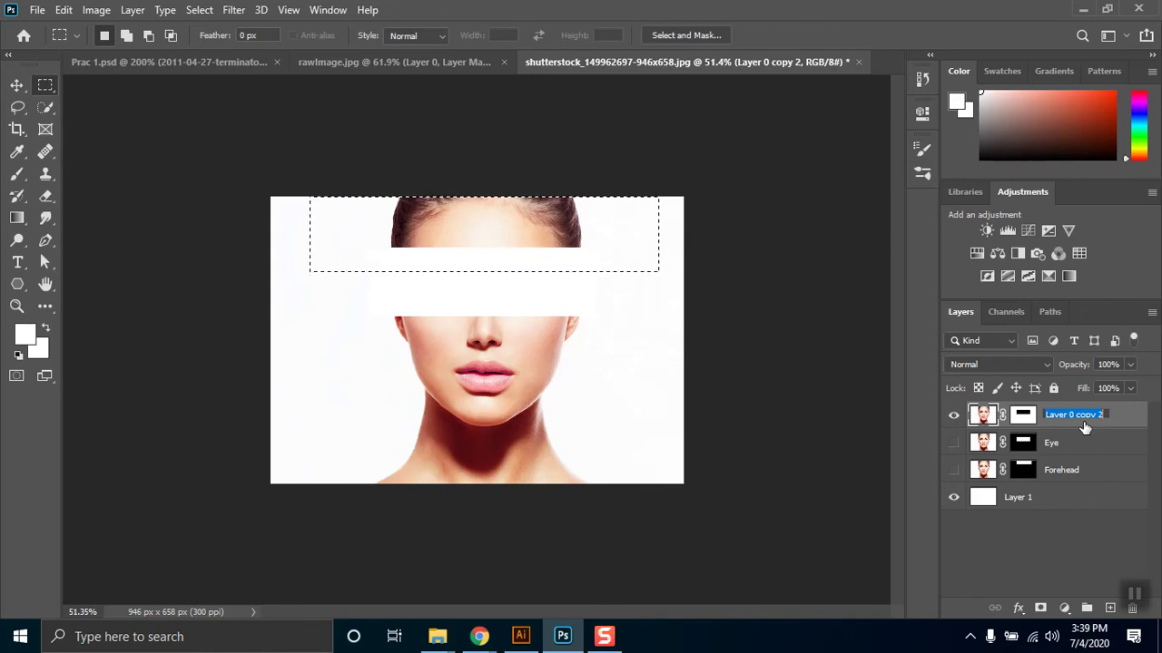
pyautogui.write('Nose')
pyautogui.press('Return')
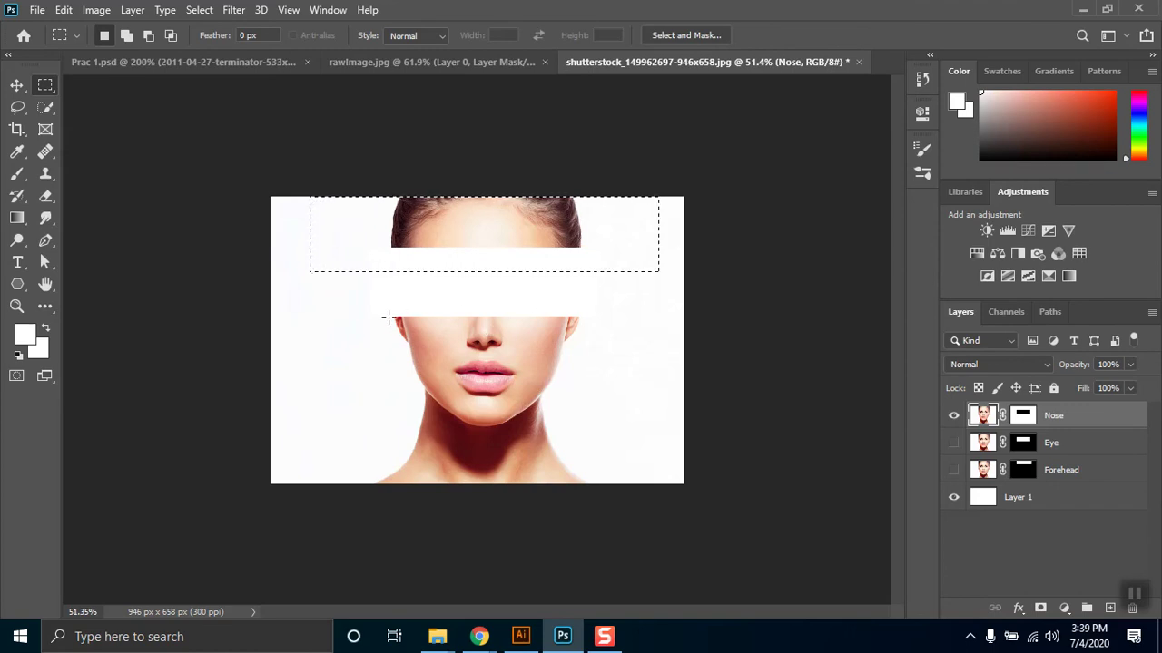
# Step: Redraw the rectangular selection across the forehead and hair, and fill it with black on the Nose layer's mask
pyautogui.moveTo(369, 307); pyautogui.dragTo(539, 363)
pyautogui.moveTo(341, 167); pyautogui.dragTo(653, 269)
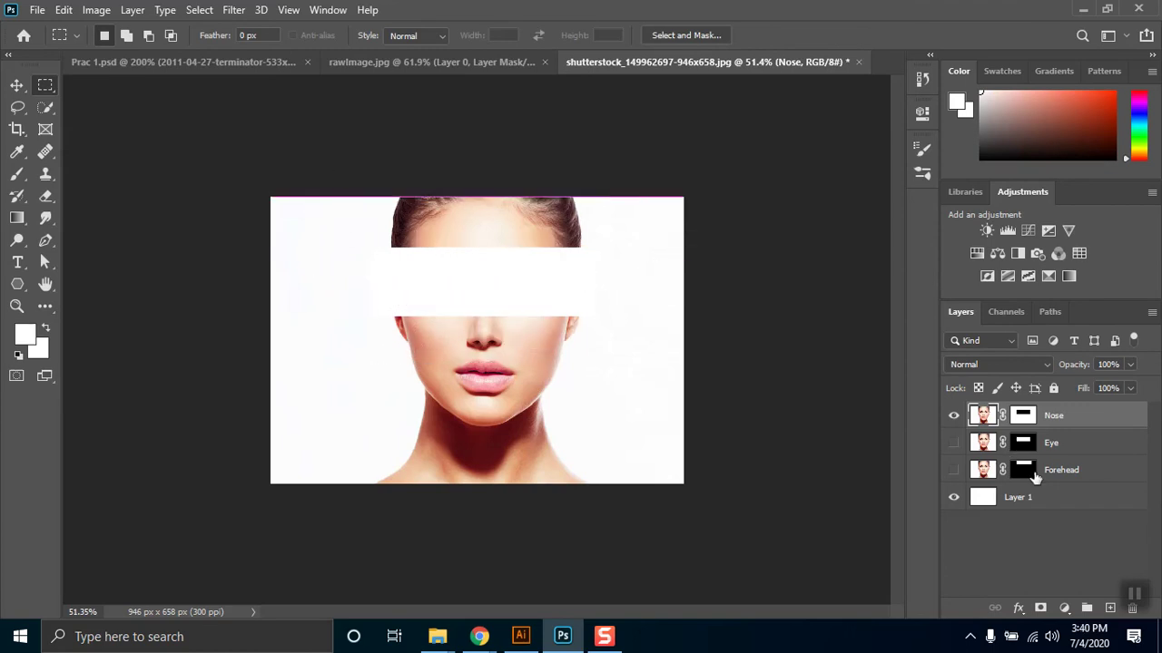
pyautogui.click(952, 416)
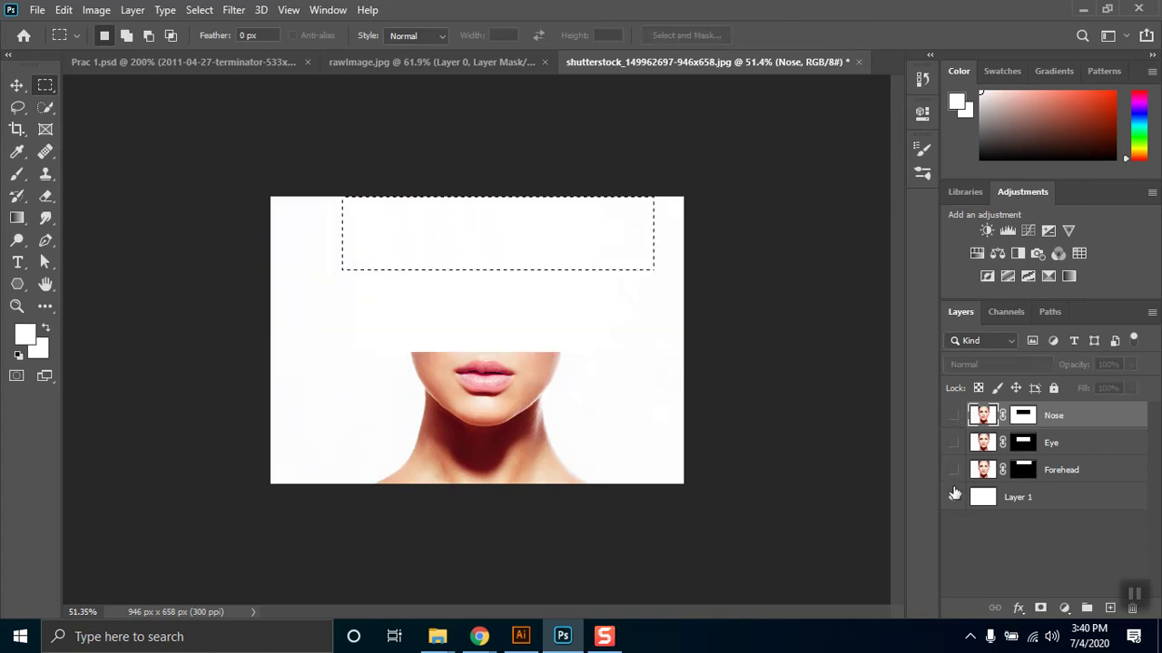
pyautogui.click(955, 472)
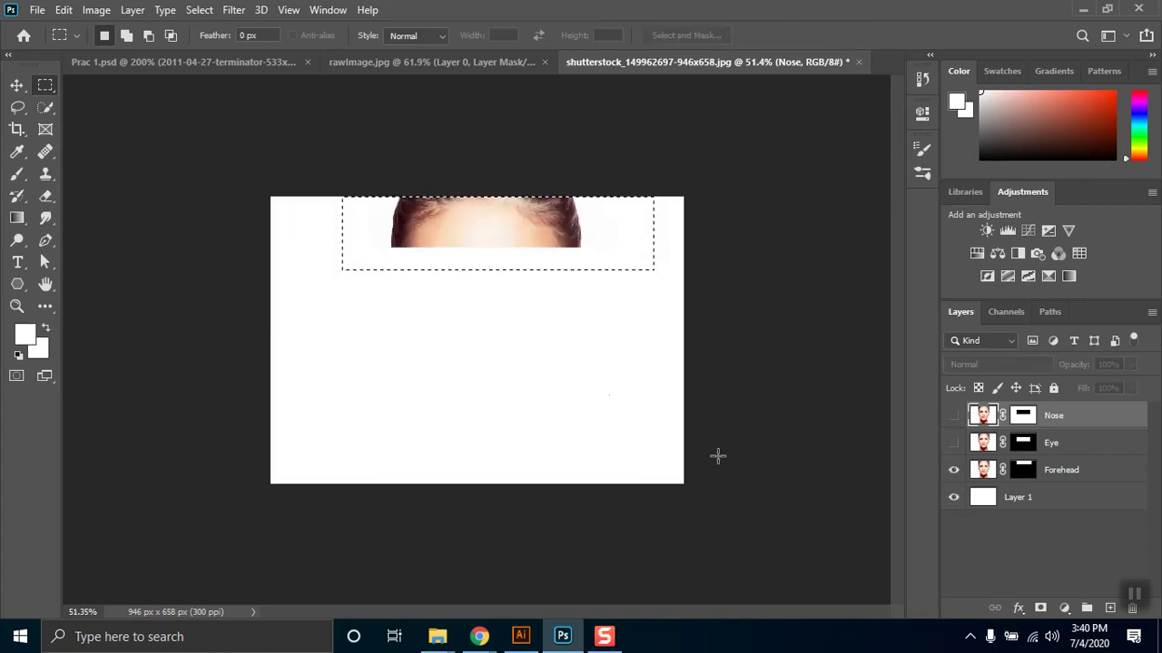
pyautogui.click(953, 420)
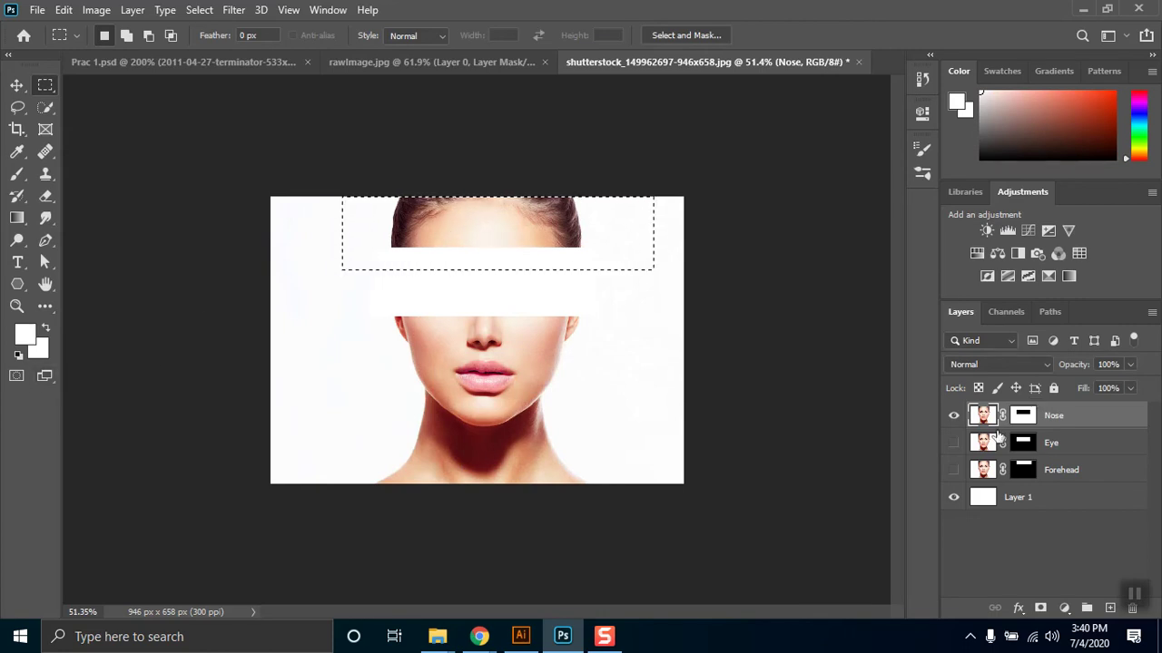
pyautogui.click(1025, 418)
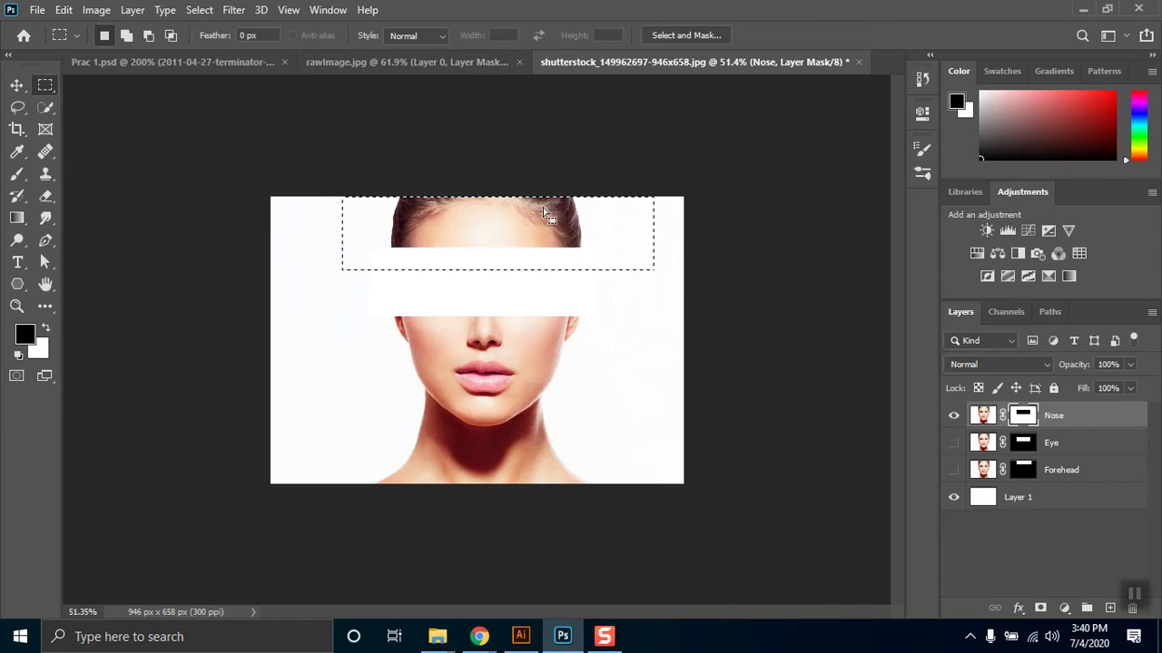
pyautogui.hotkey('alt', 'BackSpace')
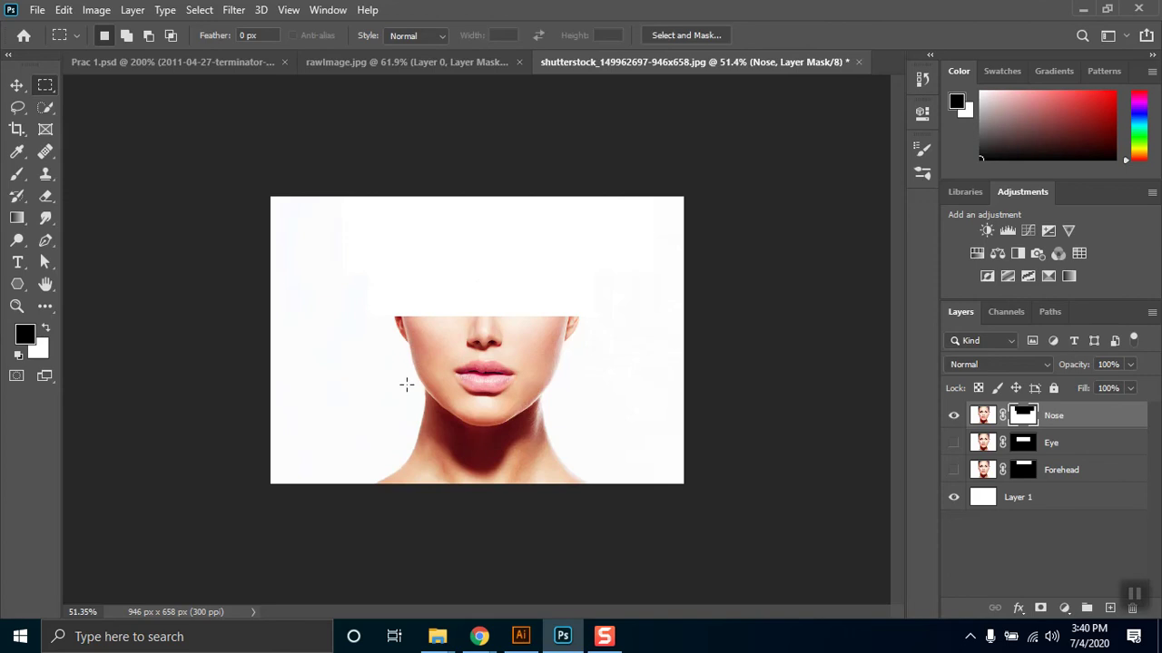
# Step: Select the full canvas width from the middle of the lips down to the bottom edge with a rectangle
pyautogui.moveTo(397, 380); pyautogui.dragTo(629, 531)
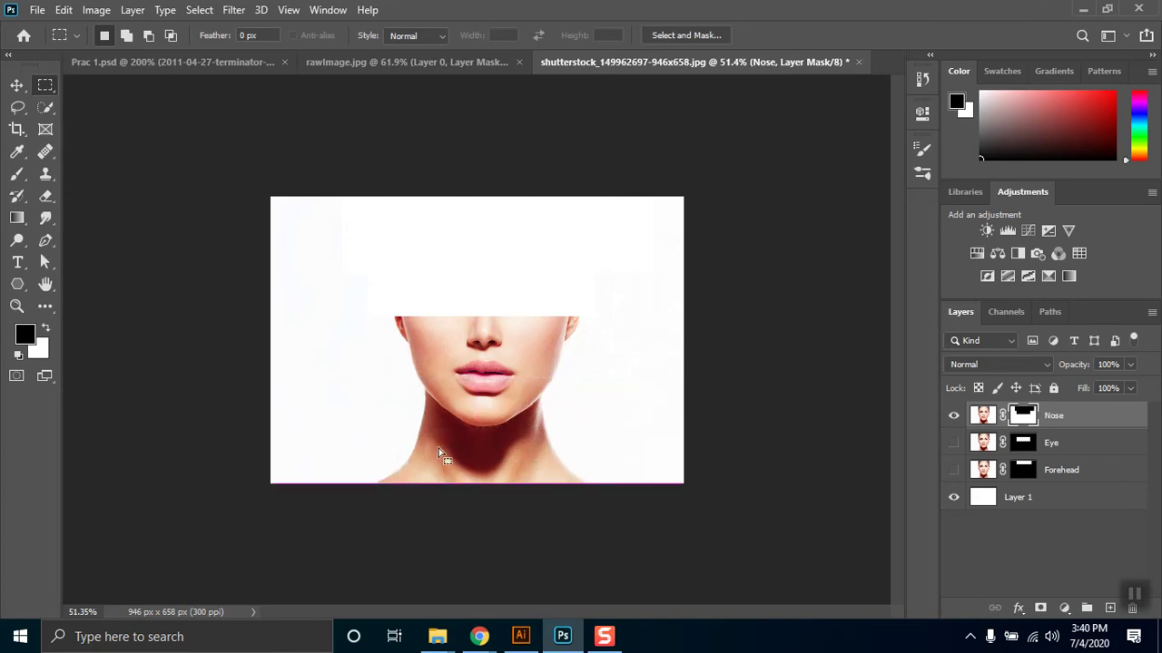
pyautogui.moveTo(334, 379); pyautogui.dragTo(647, 493)
pyautogui.click(246, 368)
pyautogui.moveTo(246, 376); pyautogui.dragTo(760, 560)
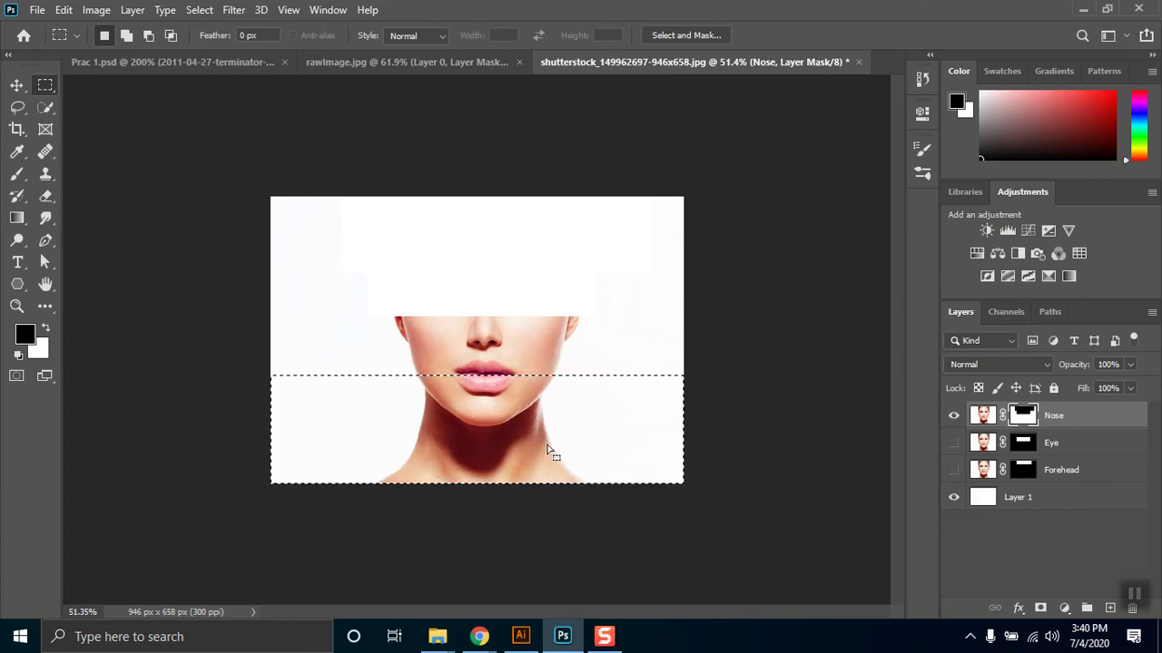
# Step: Fill the selected lower area with black on the Nose mask, deselect, and show the Eye and Forehead layers
pyautogui.press('alt')
pyautogui.hotkey('alt', 'BackSpace')
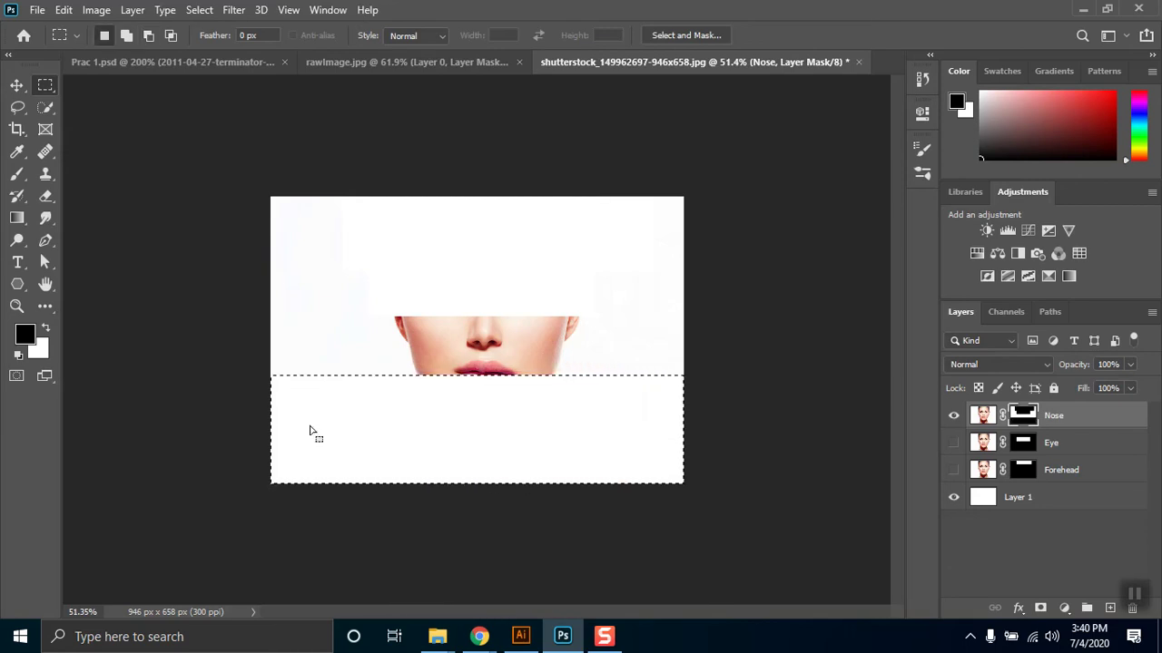
pyautogui.hotkey('ctrl', 'd')
pyautogui.click(953, 443)
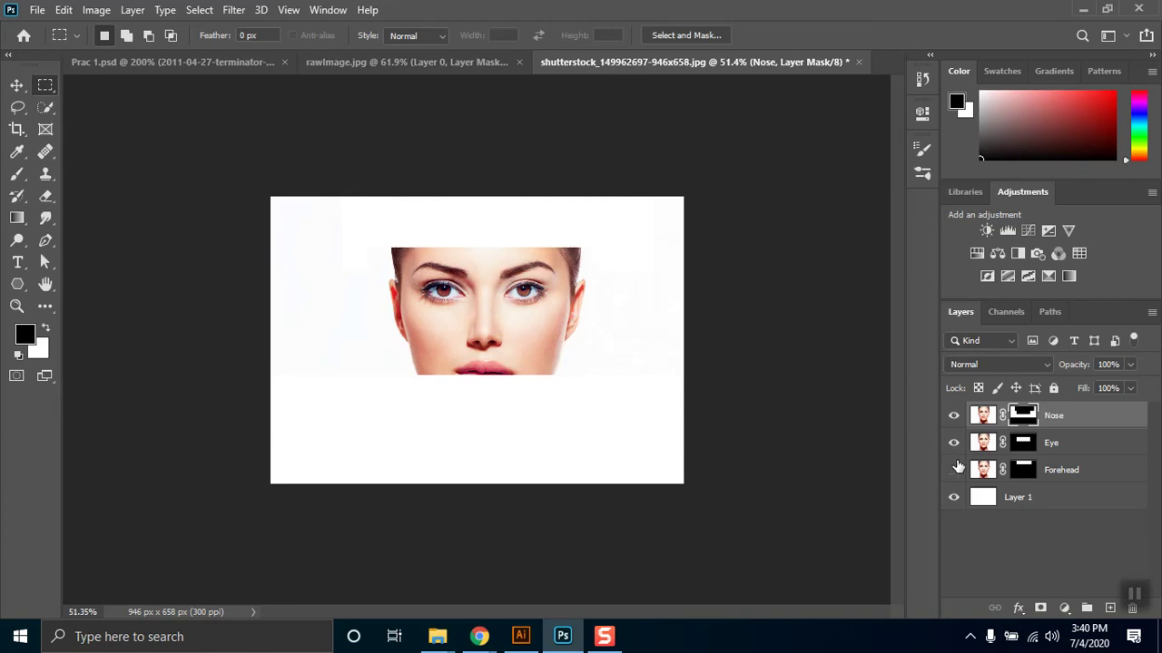
pyautogui.click(953, 470)
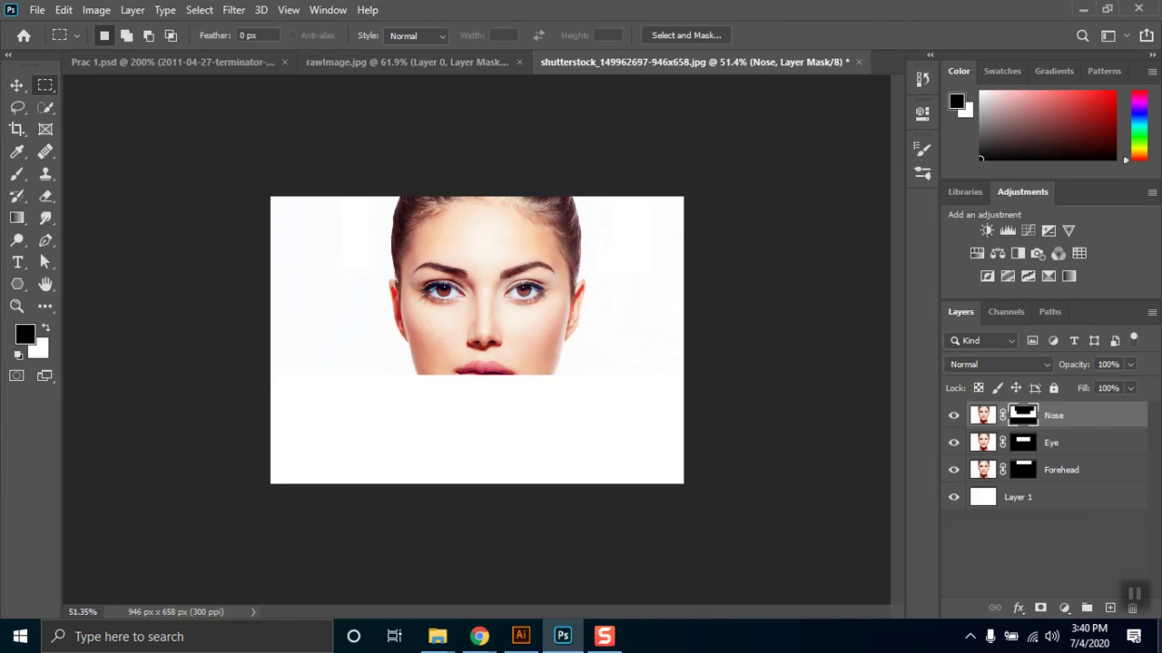
# Step: Duplicate the Forehead layer and place the copy below the original
pyautogui.click(982, 470)
pyautogui.moveTo(982, 470); pyautogui.dragTo(1109, 608)
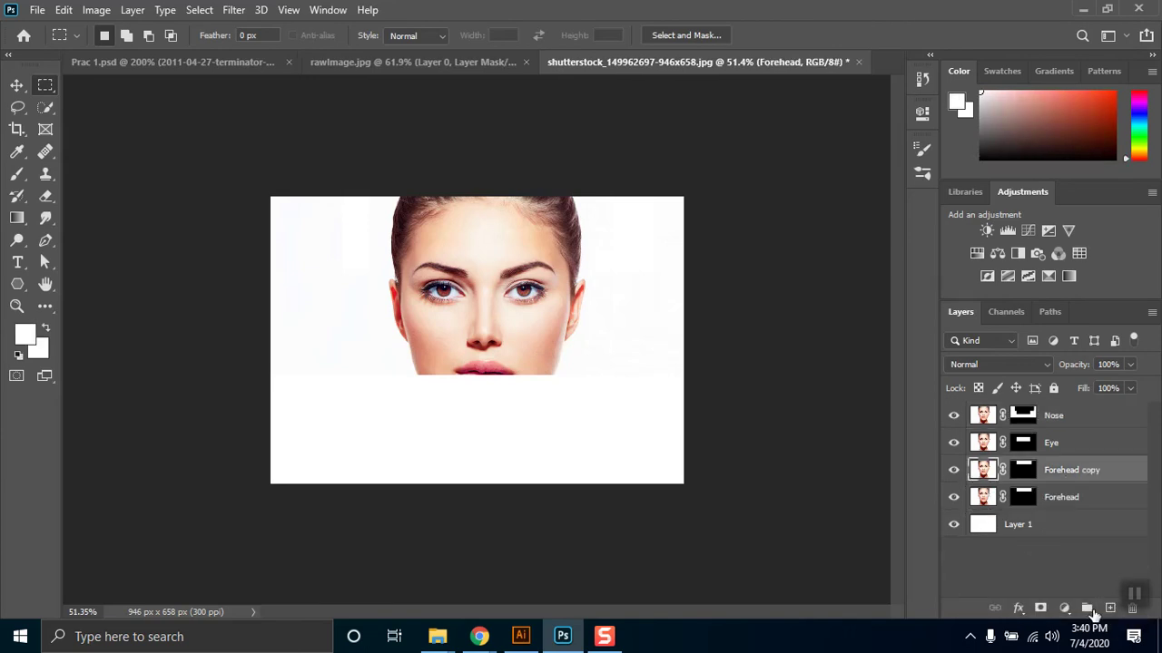
pyautogui.moveTo(984, 470); pyautogui.dragTo(987, 509)
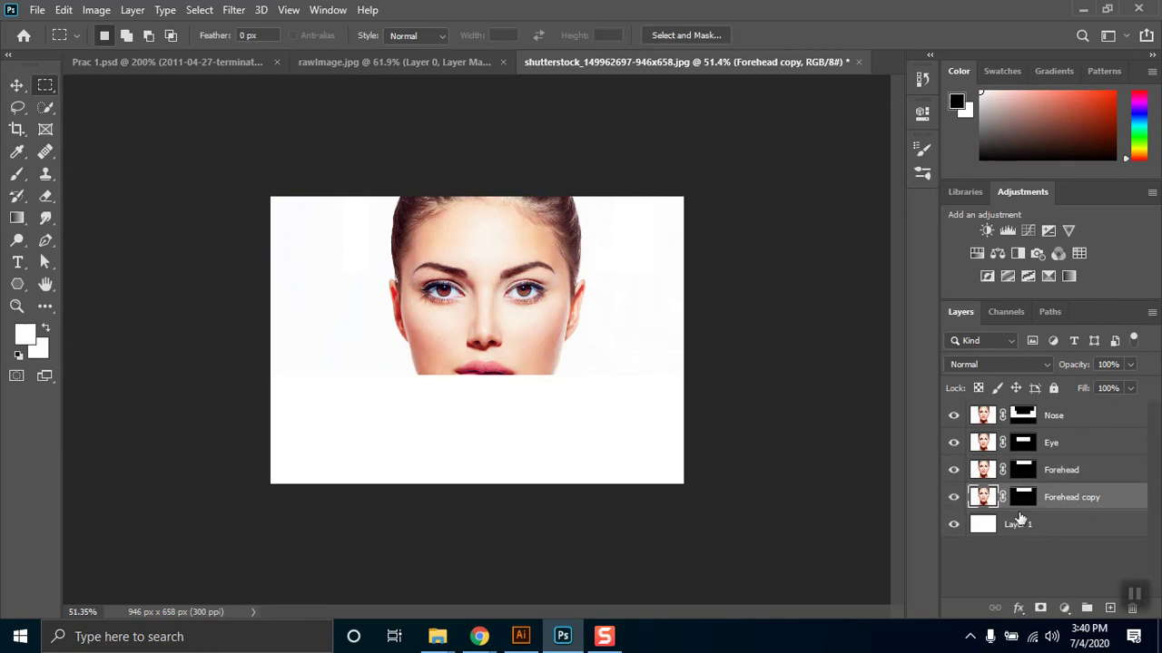
# Step: Try deleting the layer mask of Forehead copy, and undo the deletion
pyautogui.click(1022, 498)
pyautogui.rightClick(1023, 499)
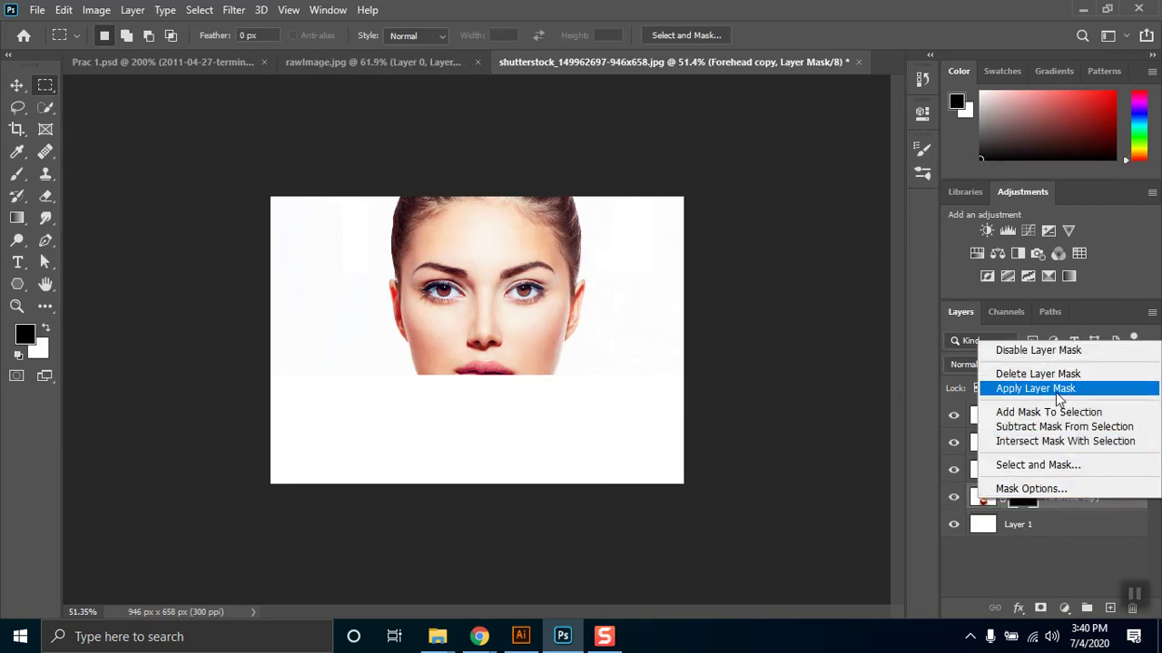
pyautogui.click(1037, 374)
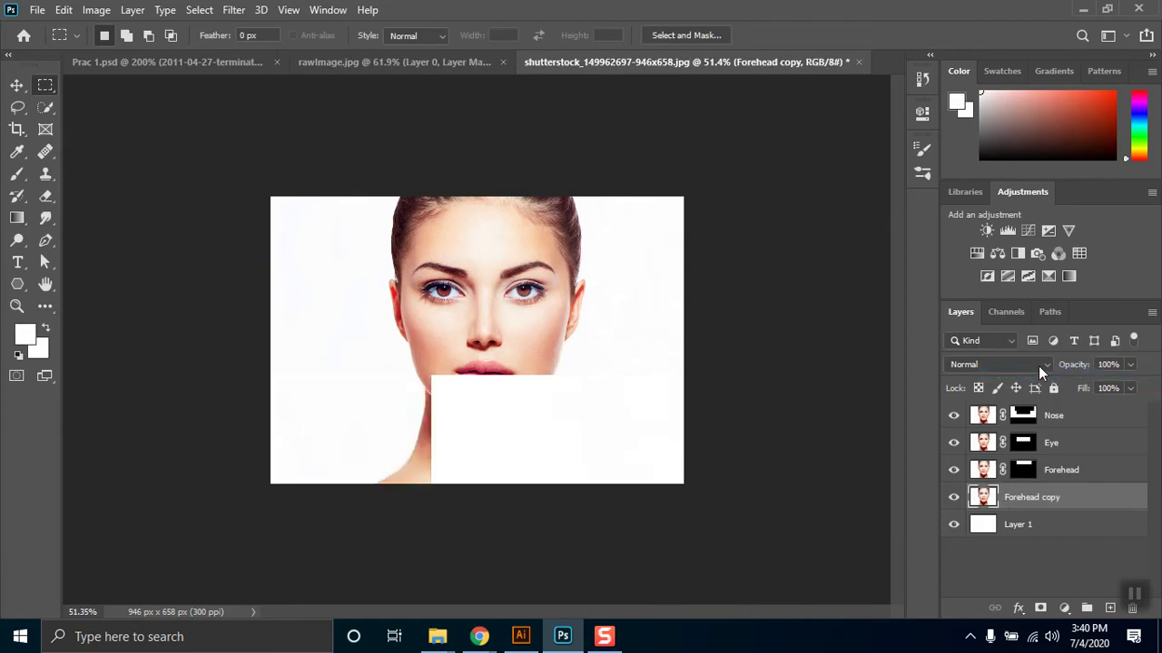
pyautogui.hotkey('ctrl', 'z')
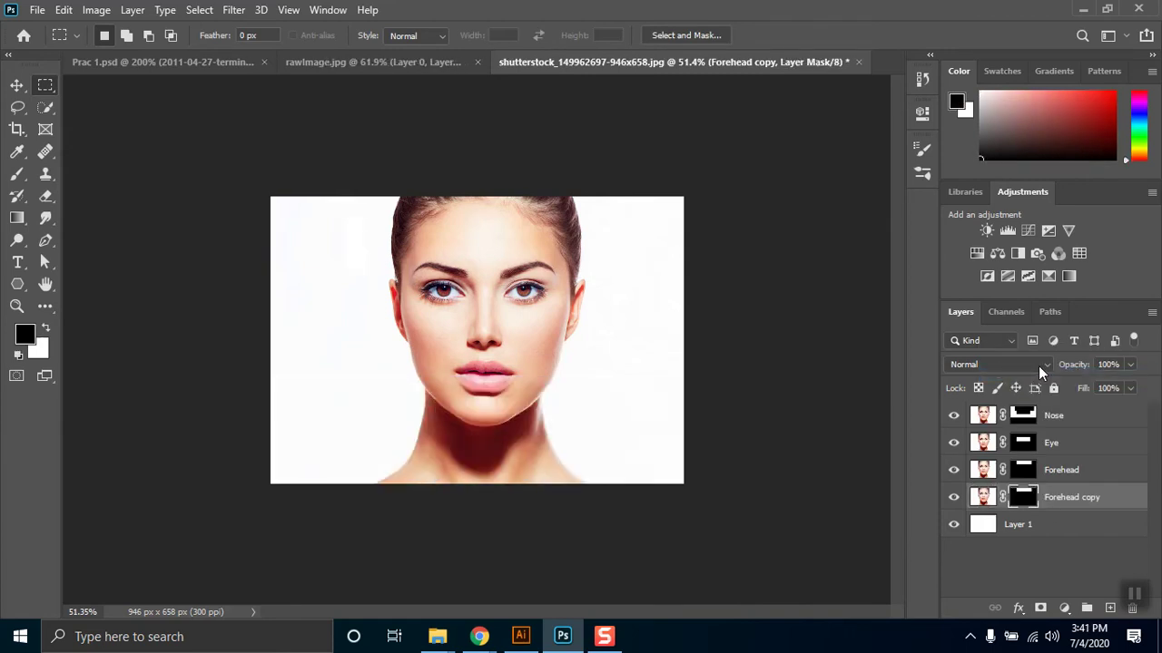
# Step: Load the Forehead copy mask as a selection, and hide and show the Forehead, Eye and Nose layers to check the copy's slice
pyautogui.keyDown('ctrl'); pyautogui.click(1030, 504); pyautogui.keyUp('ctrl')
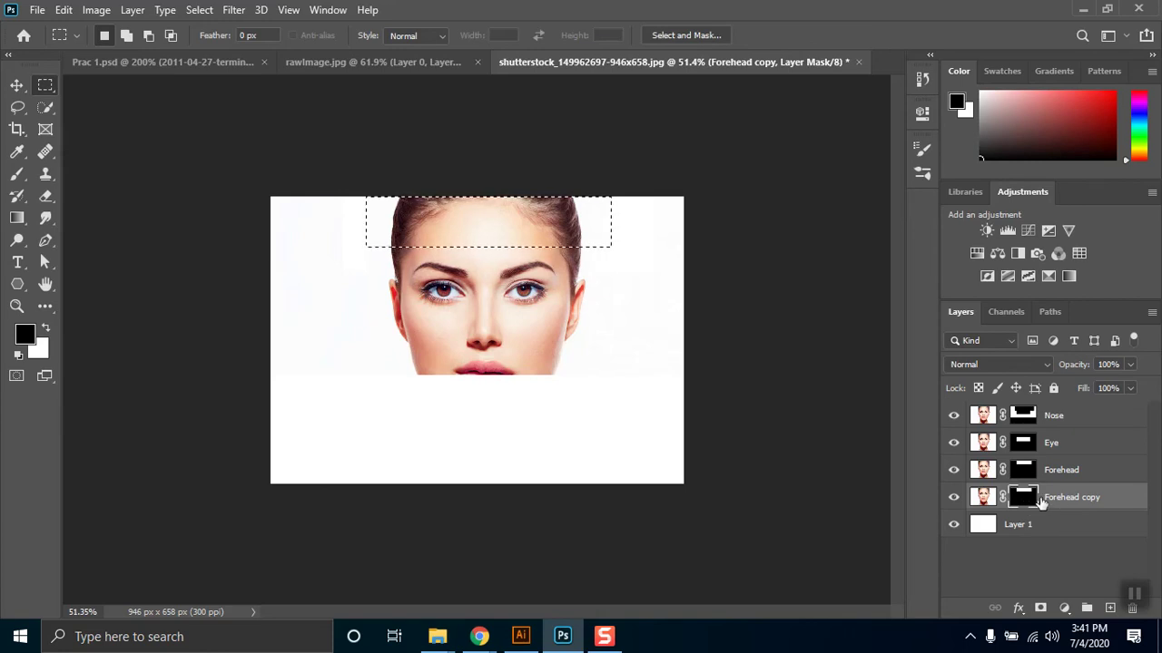
pyautogui.click(953, 470)
pyautogui.click(953, 443)
pyautogui.click(955, 415)
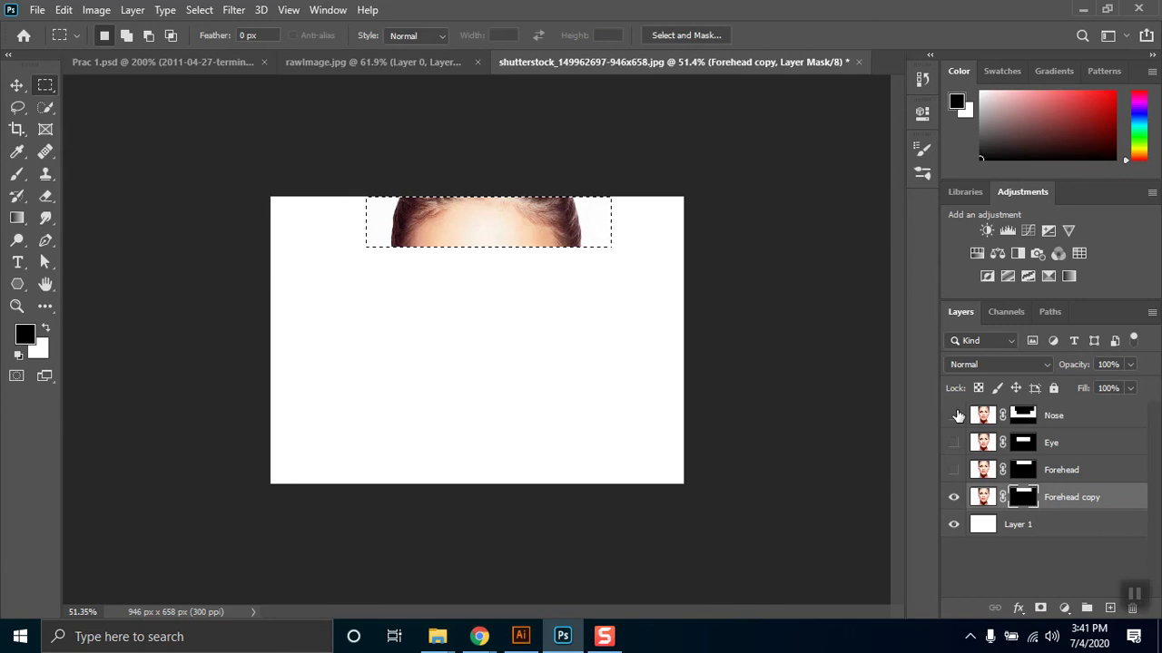
pyautogui.moveTo(955, 414); pyautogui.dragTo(954, 471)
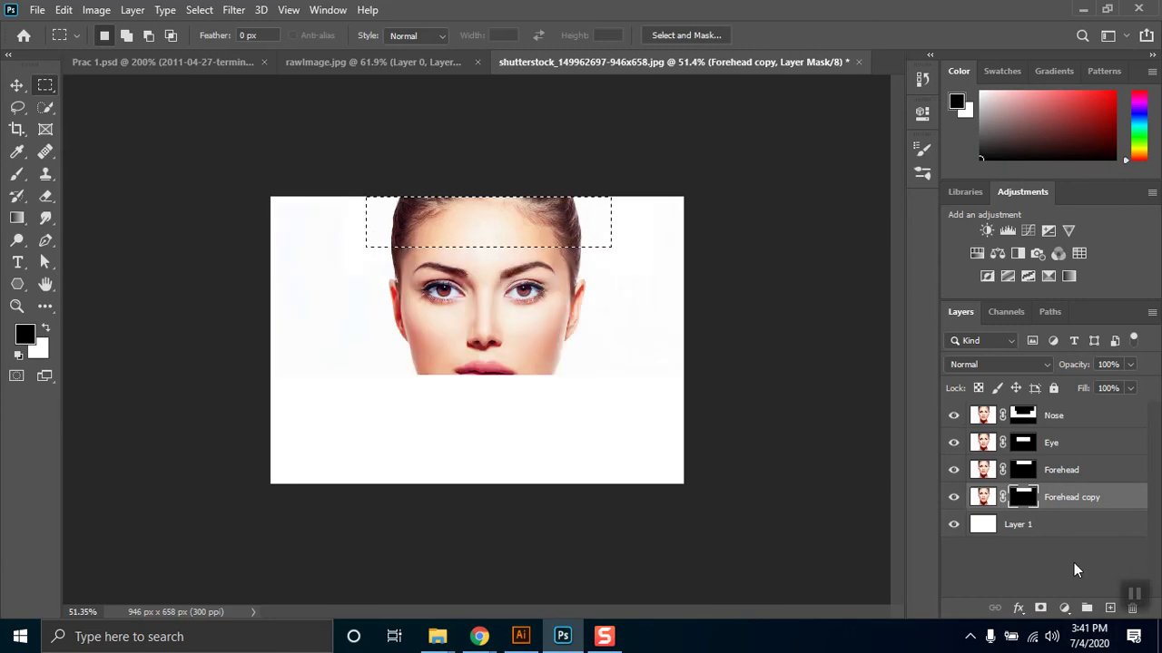
# Step: Try filling the selection with white on the Forehead copy mask, deselect, and delete the Forehead copy layer
pyautogui.press('x')
pyautogui.hotkey('alt', 'BackSpace')
pyautogui.click(1074, 506)
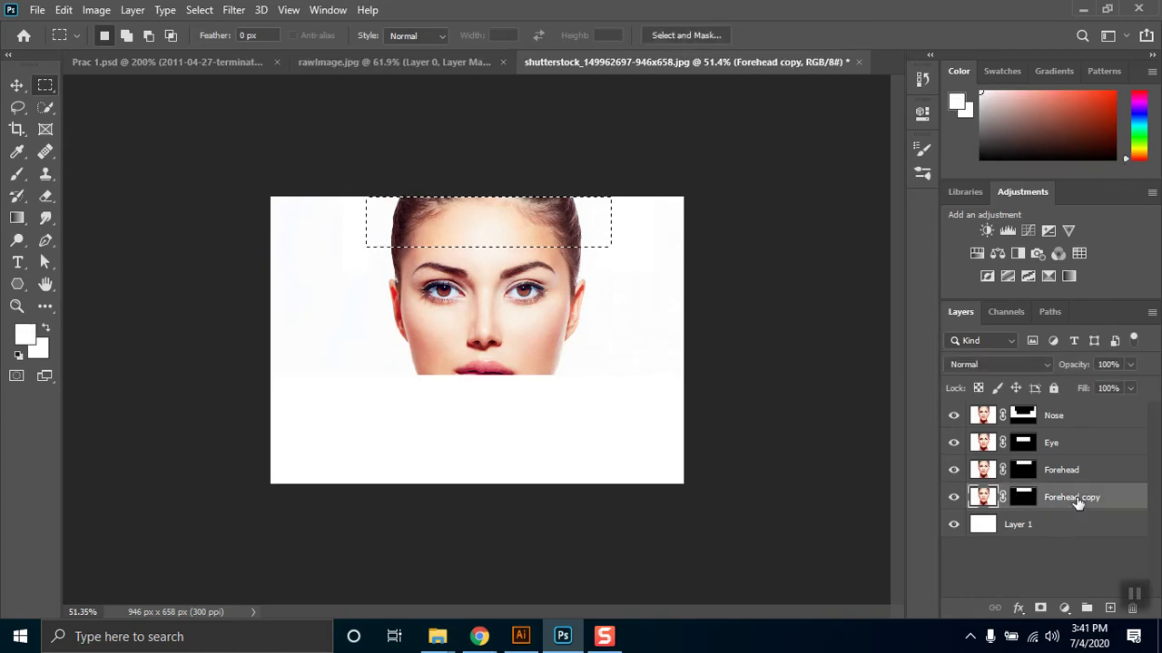
pyautogui.click(647, 306)
pyautogui.press('Delete')
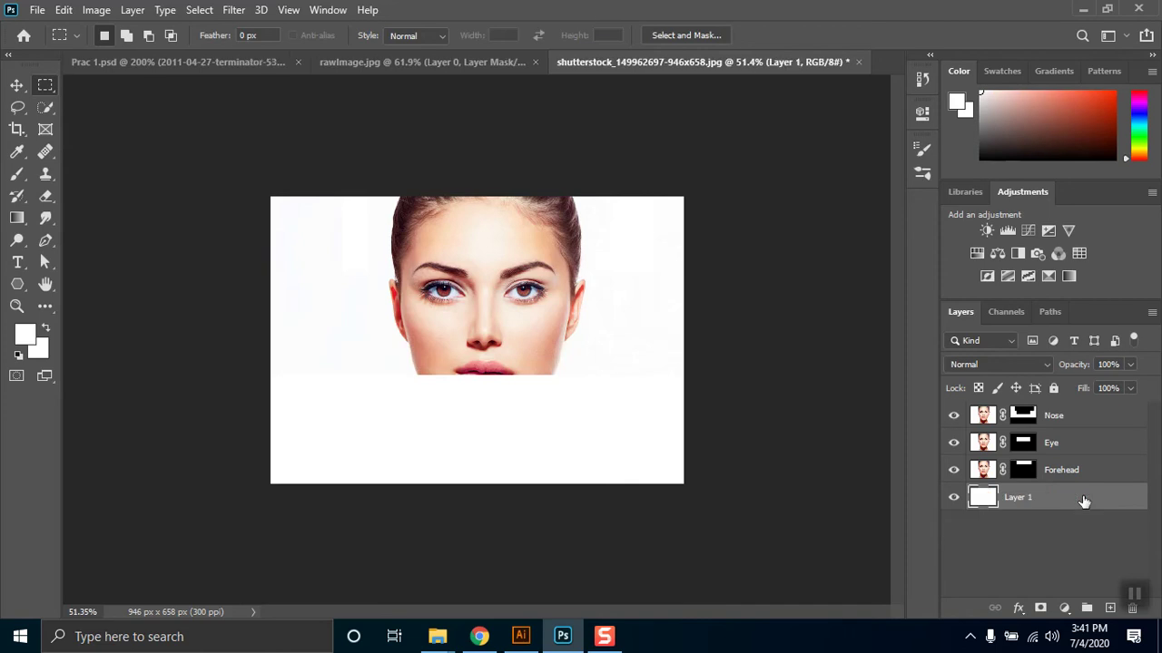
# Step: Hide and show the Nose layer to check its slice, and switch to the Google Meet call in Chrome
pyautogui.click(953, 415)
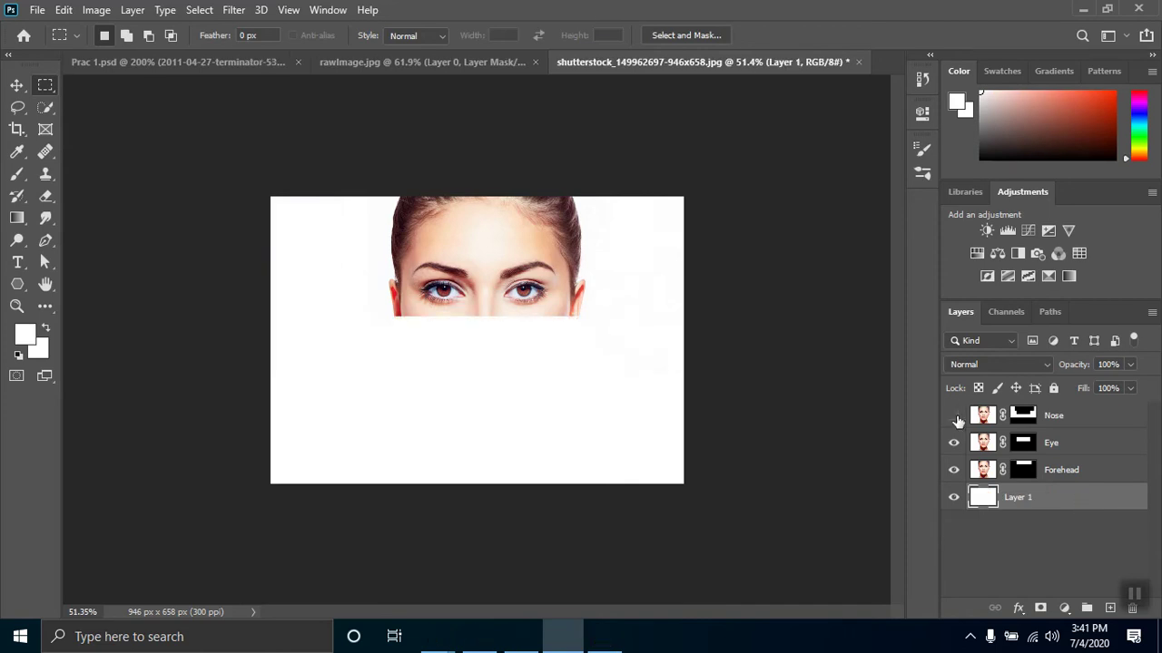
pyautogui.click(953, 415)
pyautogui.click(479, 637)
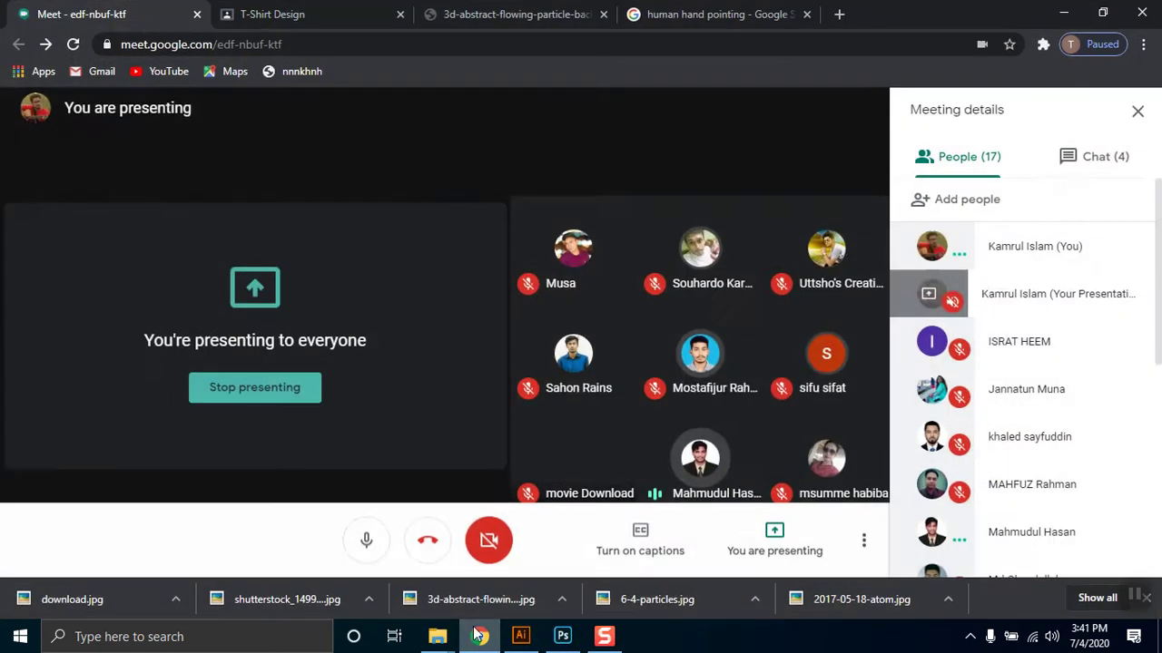